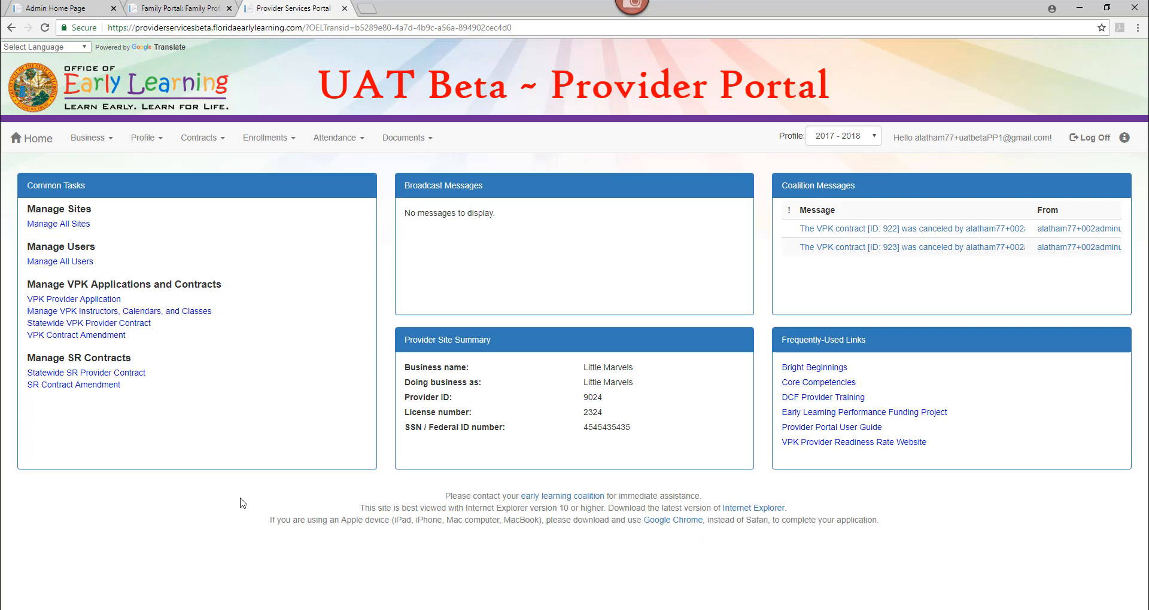
- Open the Request/Change Enrollment page for VPK enrollments in the Provider Portal
click(267, 144)
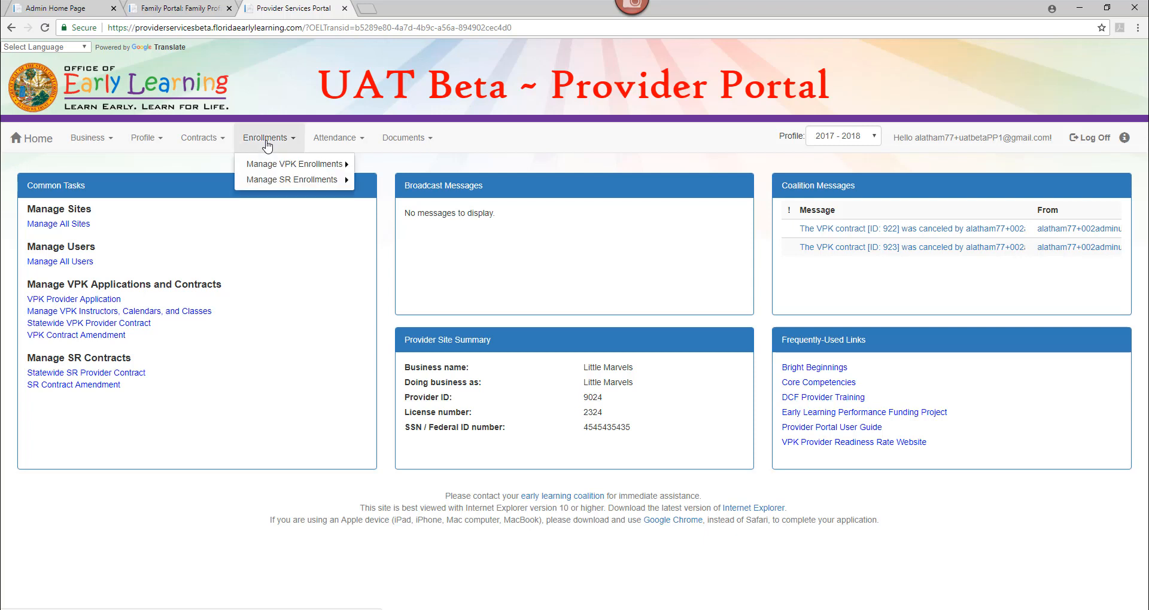
mouse_move(271, 168)
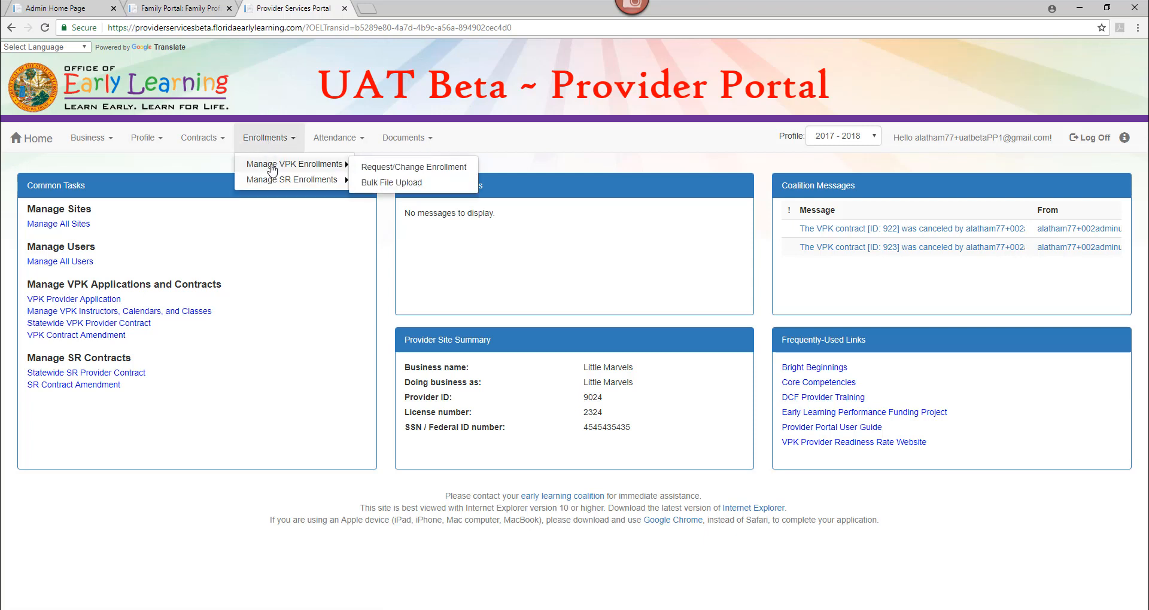
click(363, 168)
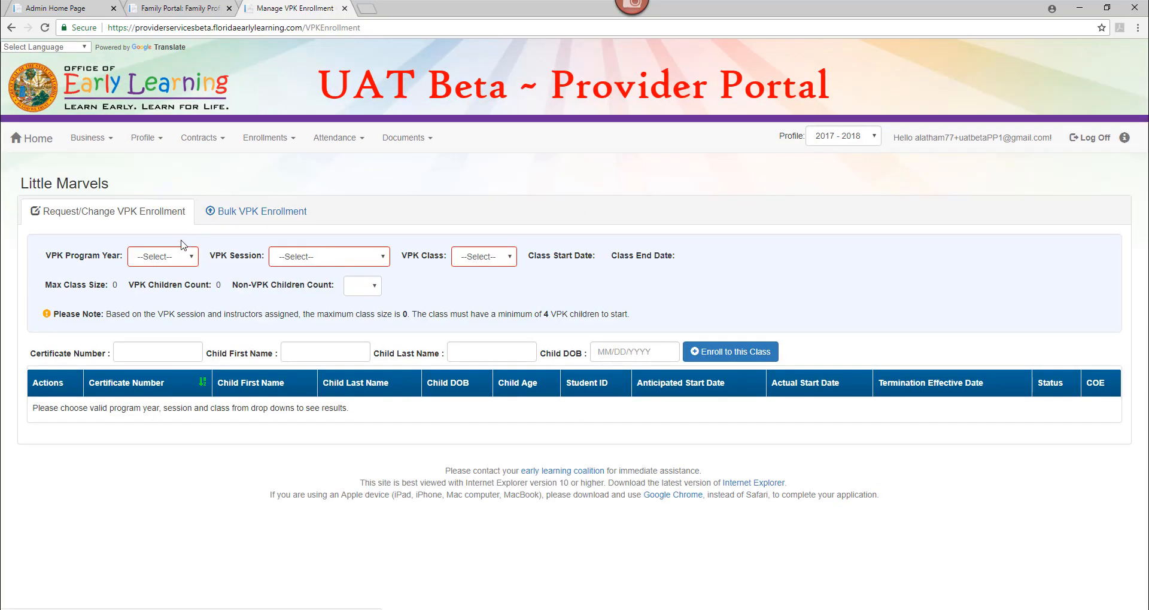
- Display the enrollments for program year 2018-2019, session School-year (540 hours) and class AF18 - X-Men
click(171, 263)
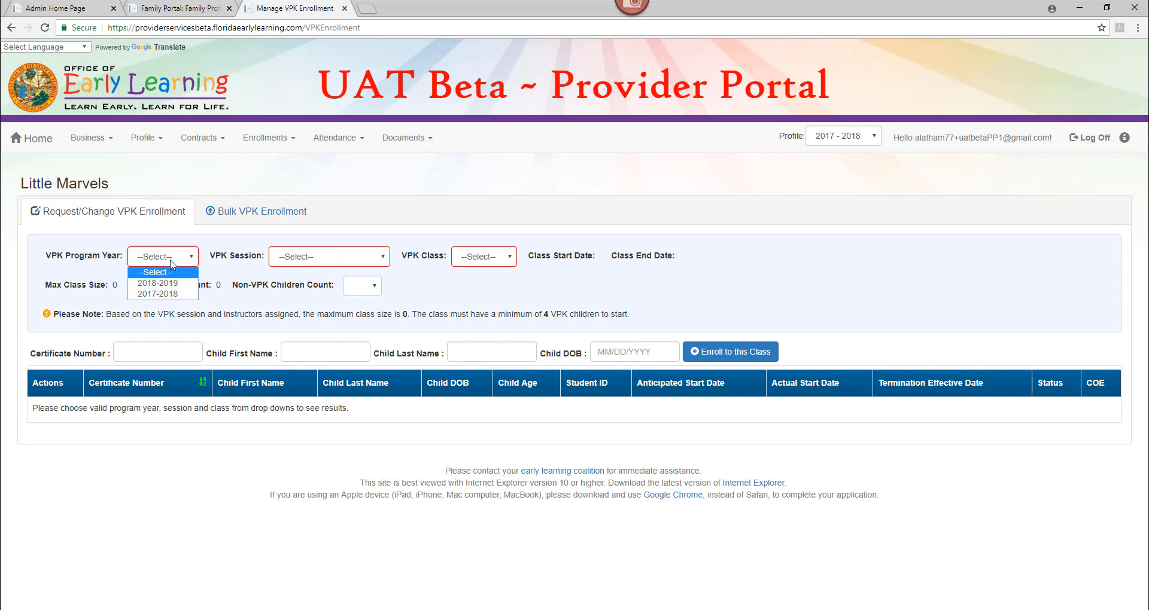
click(171, 284)
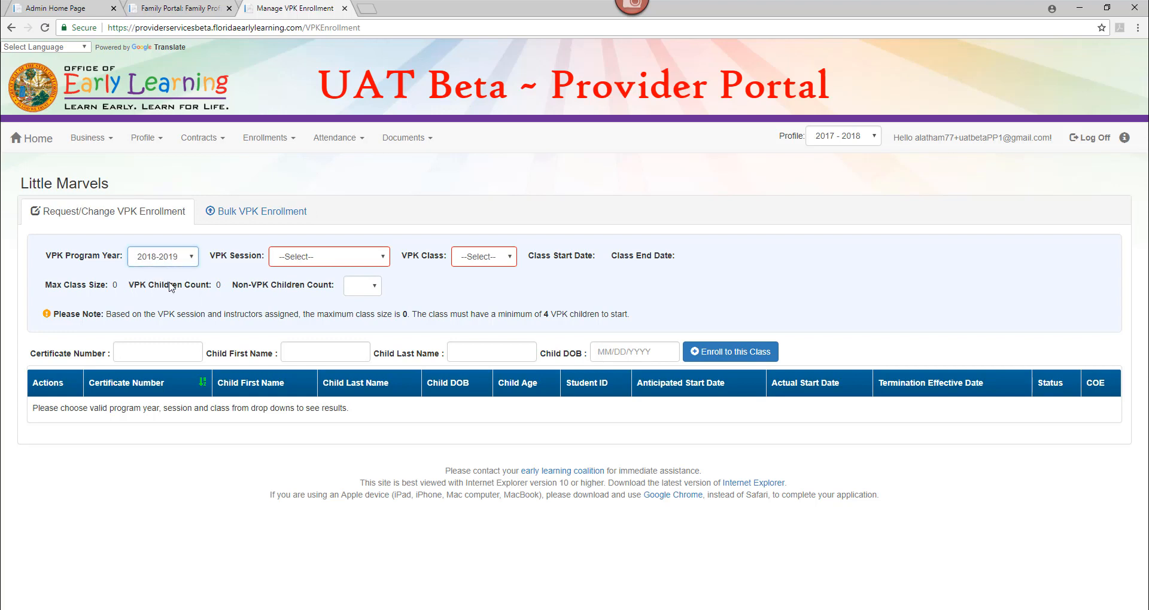
click(293, 258)
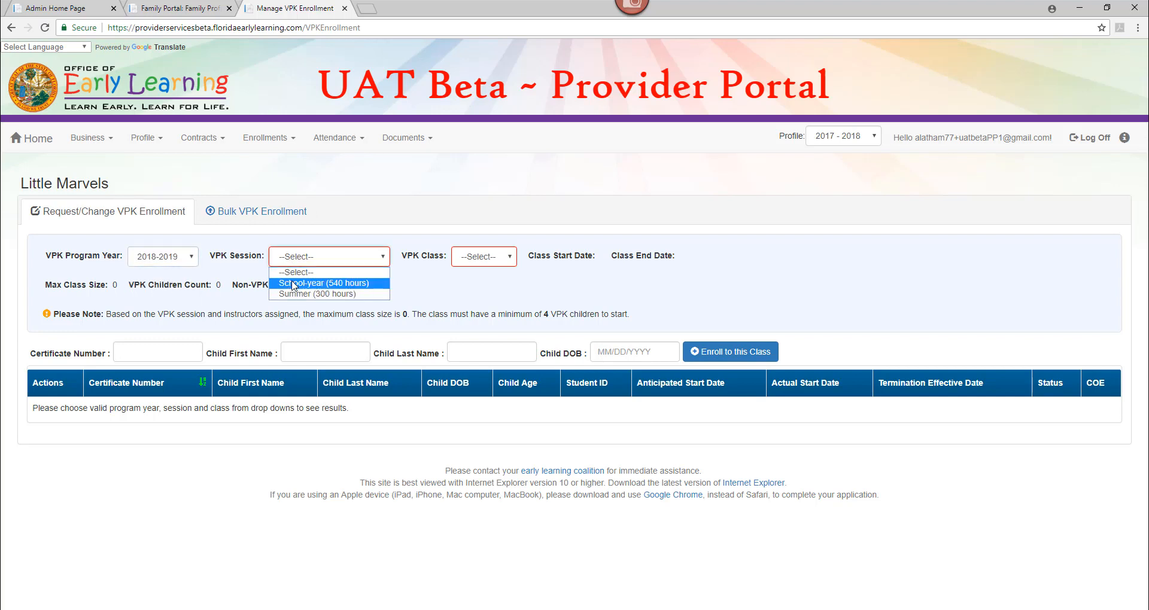
click(293, 283)
click(494, 263)
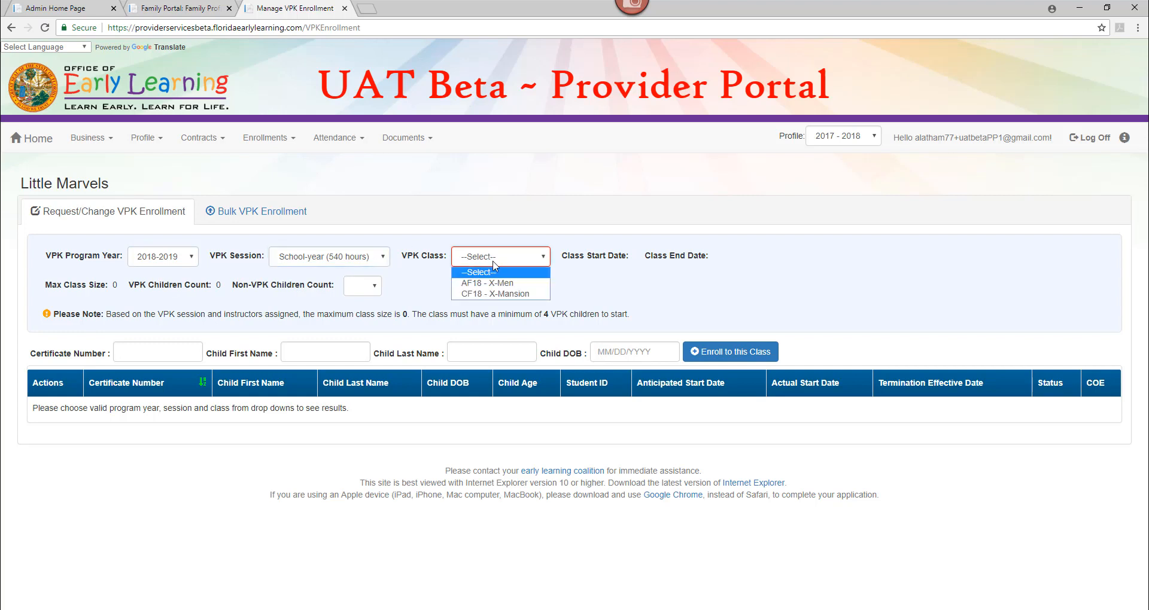
click(530, 284)
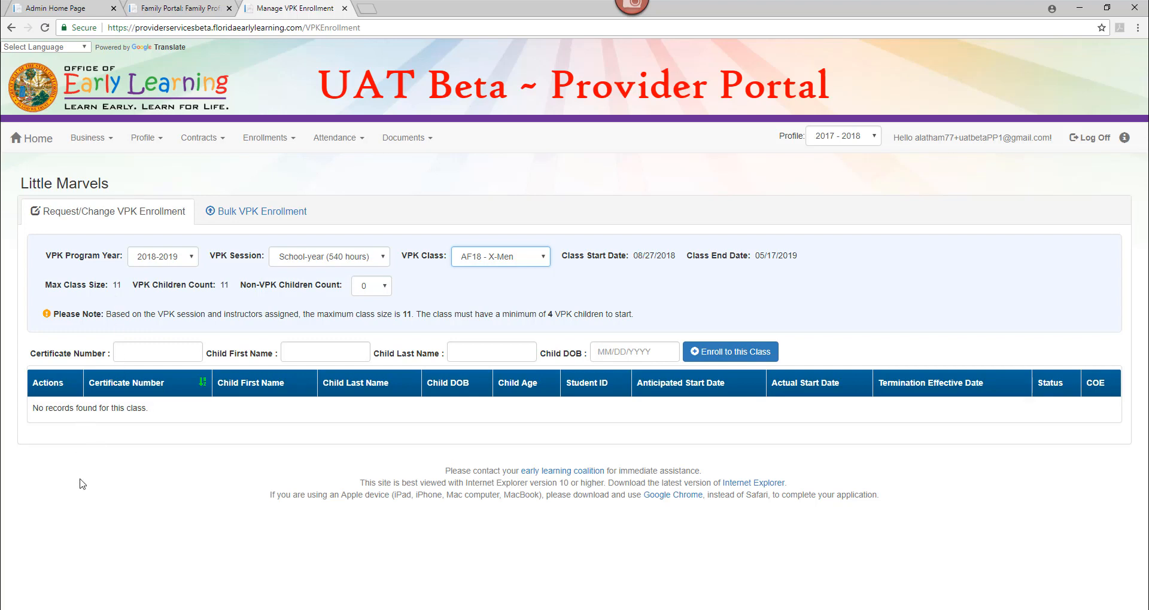
click(164, 432)
- Download the CSV file template for Bulk VPK Enrollment and open it in Excel
click(242, 223)
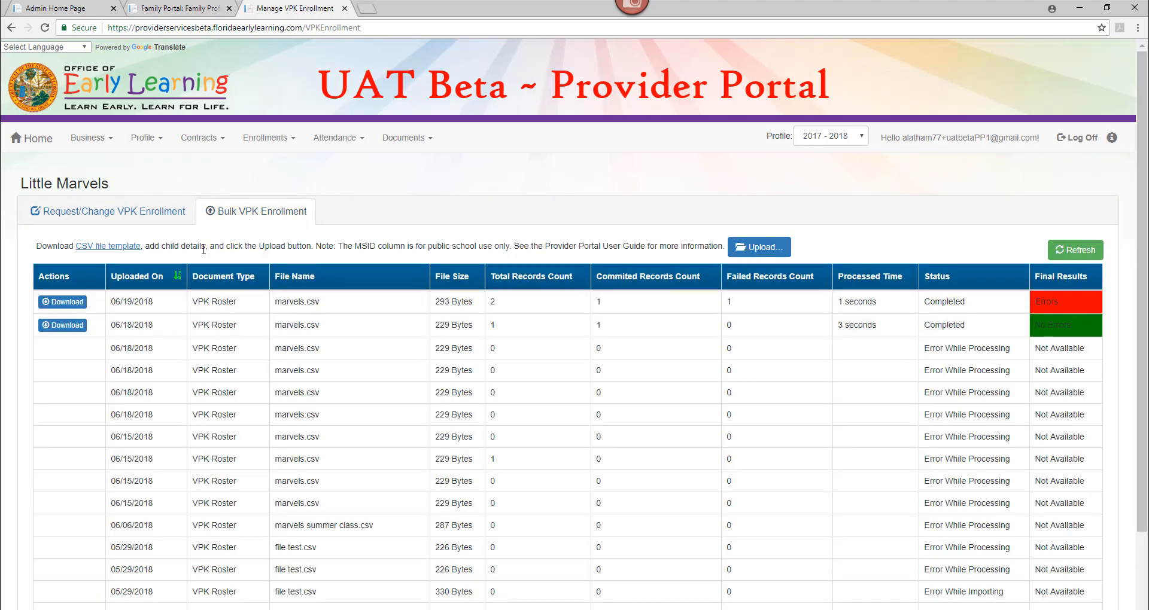
click(117, 248)
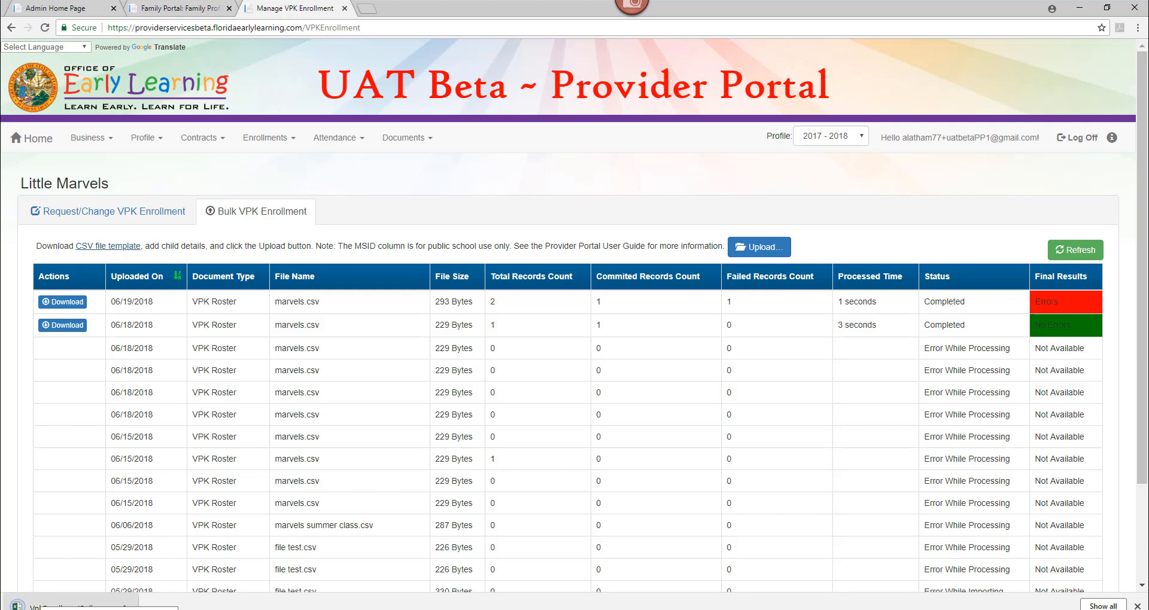
click(41, 605)
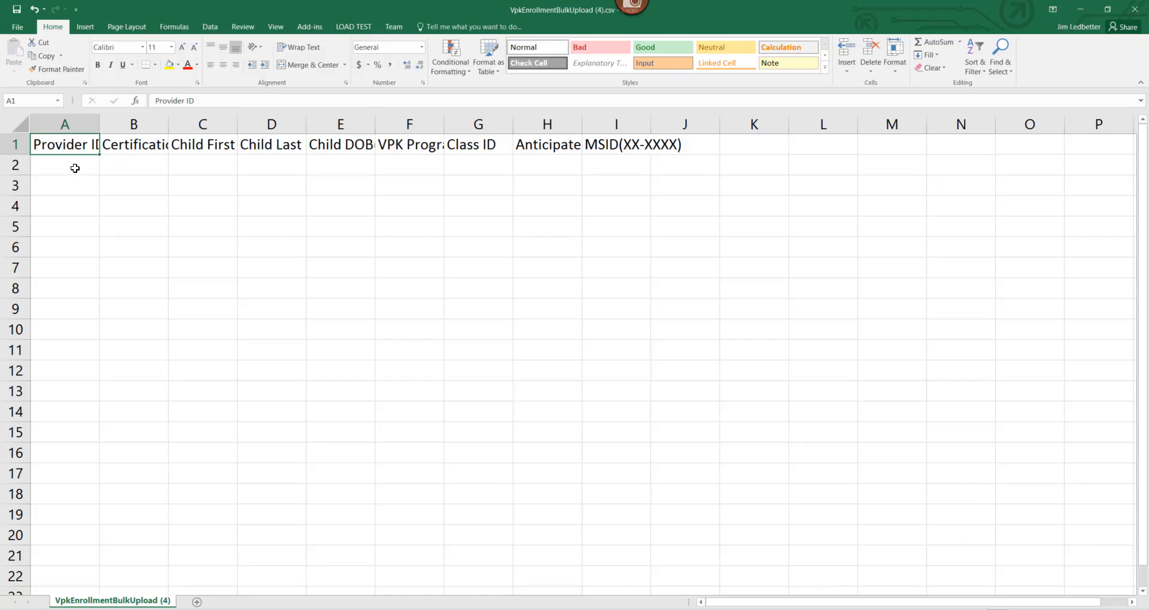
- Look up the Provider ID in the portal's Provider Site Summary and enter it in cell A2 of the Excel template
click(75, 168)
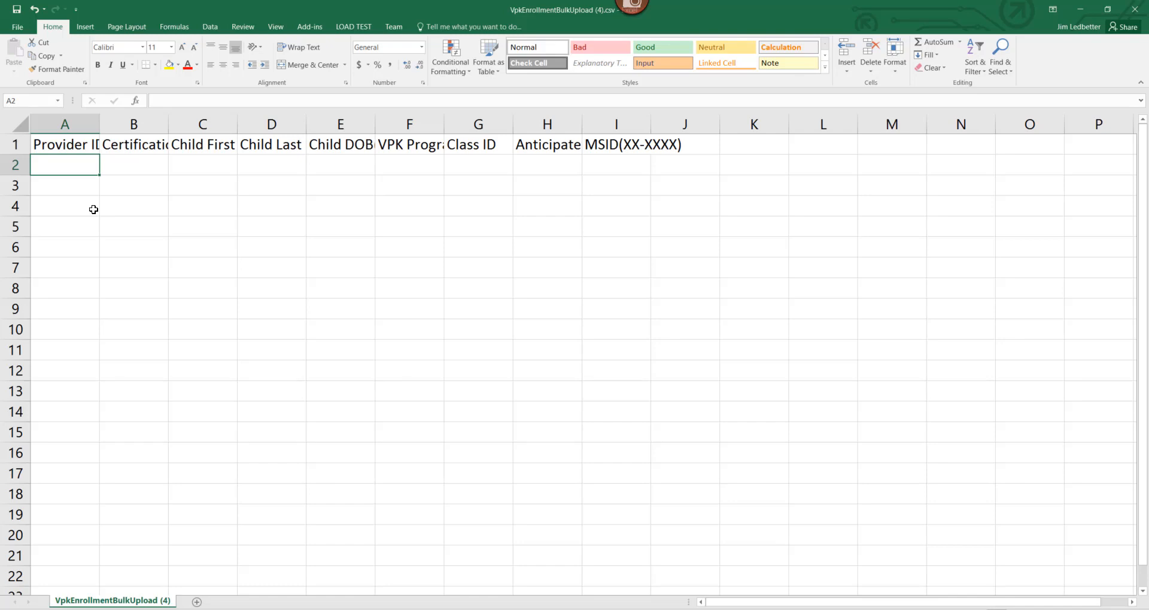
click(1079, 9)
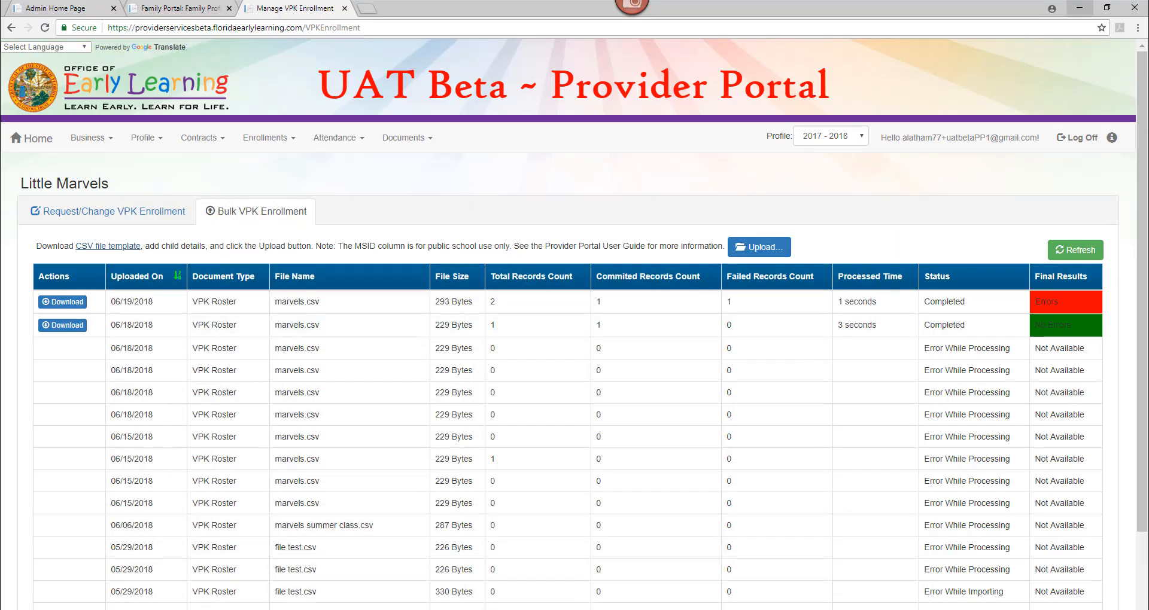
click(46, 145)
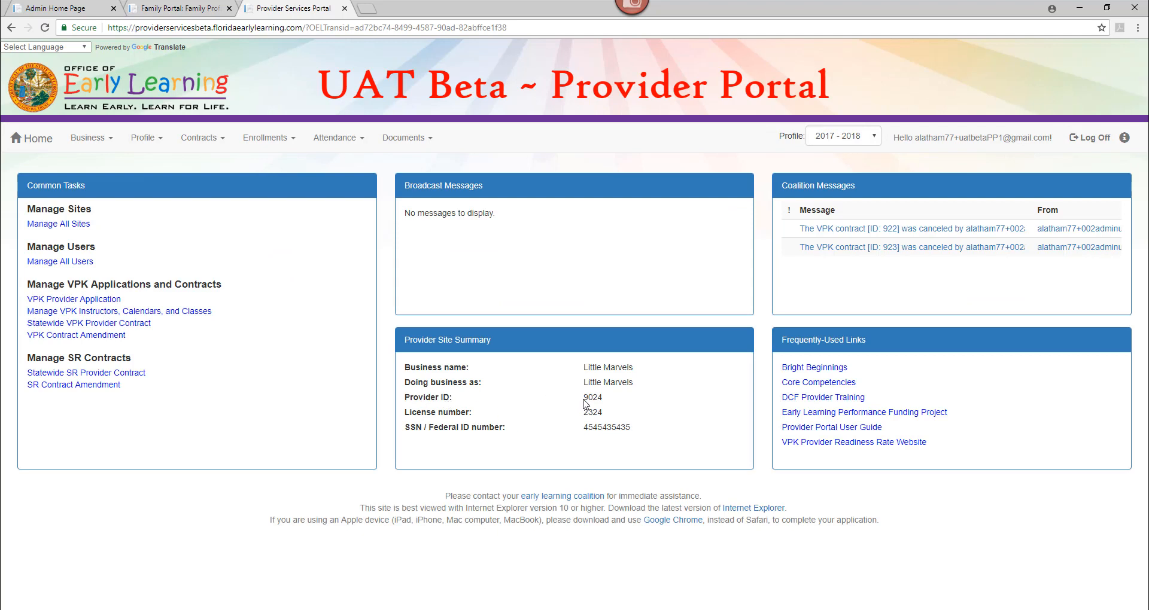
drag(583, 397, 603, 399)
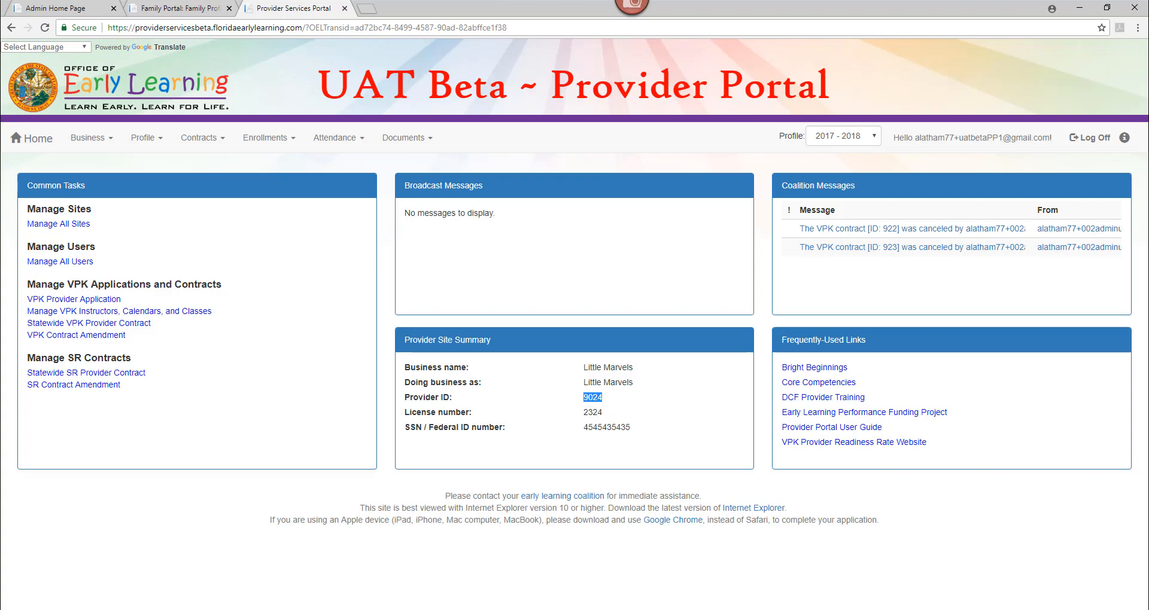
key(alt+Tab)
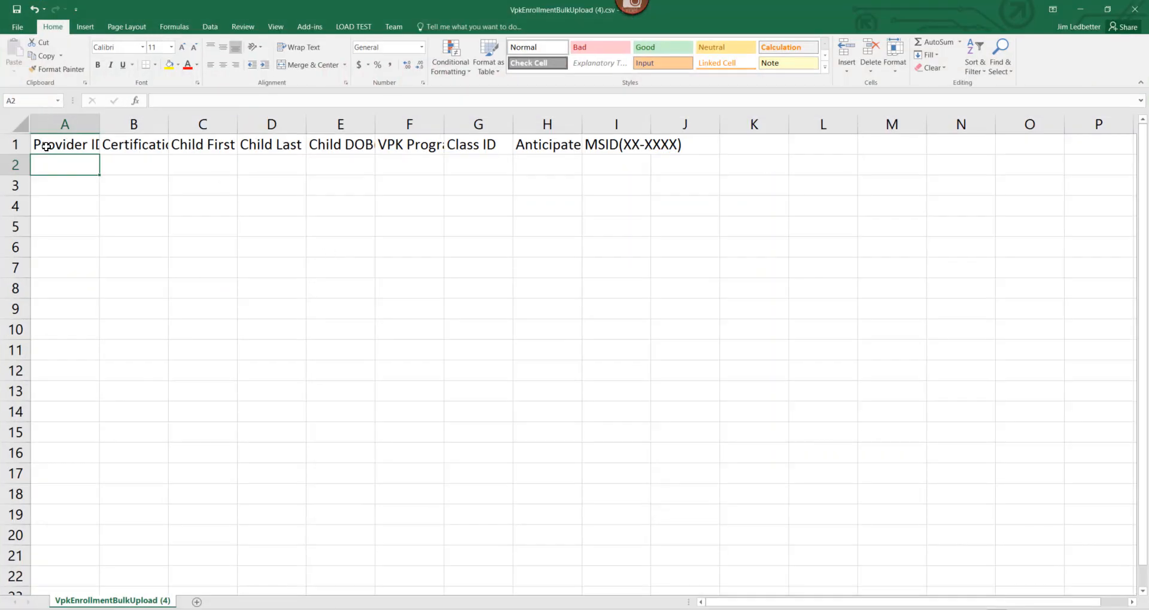
text(9024)
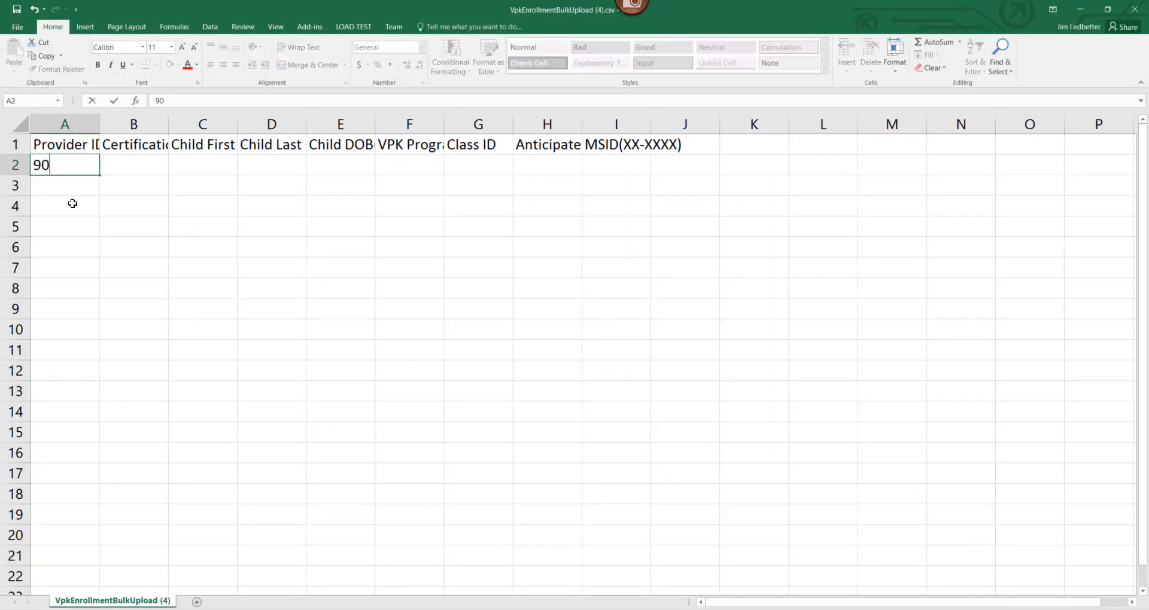
click(144, 148)
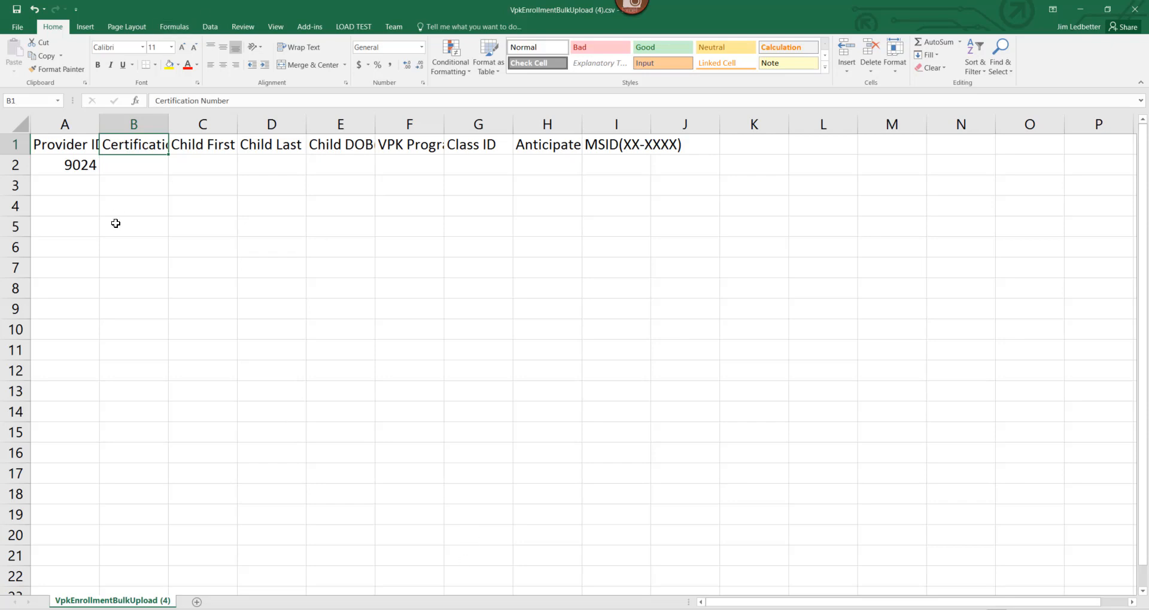
click(75, 167)
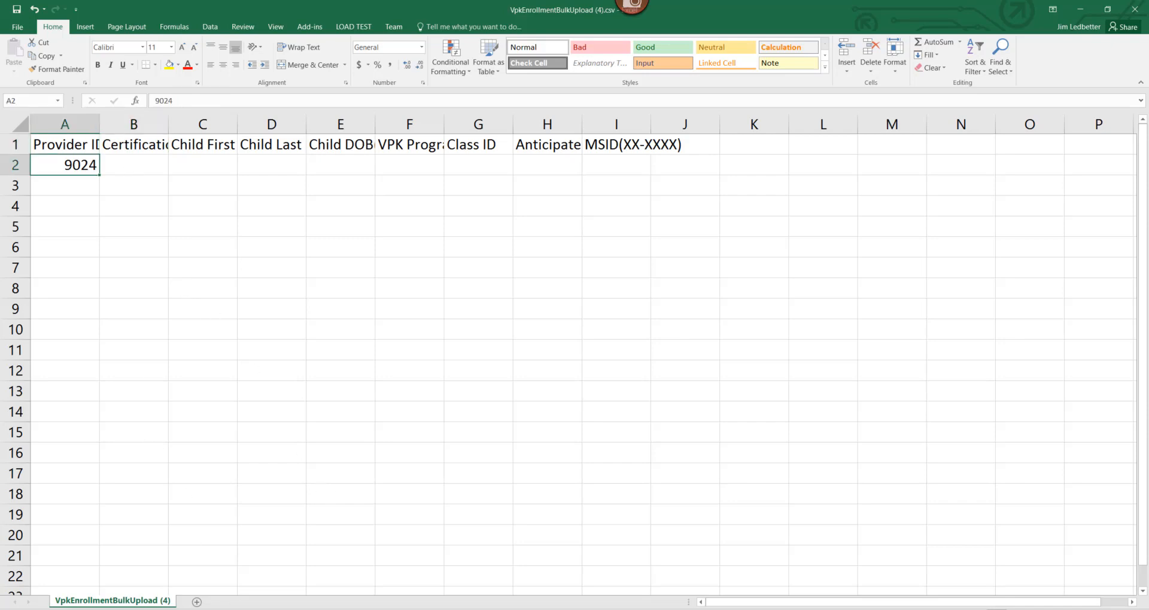
- Switch to the Family Portal in the browser, then download and open the eligibility certificate of the first listed child
key(alt+Tab)
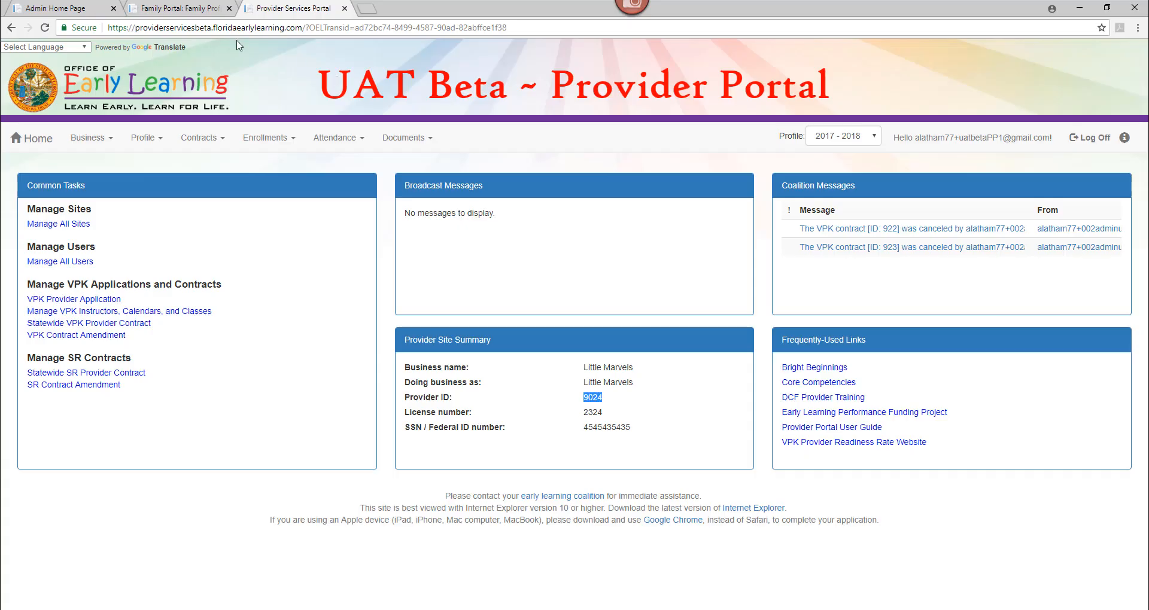
click(201, 8)
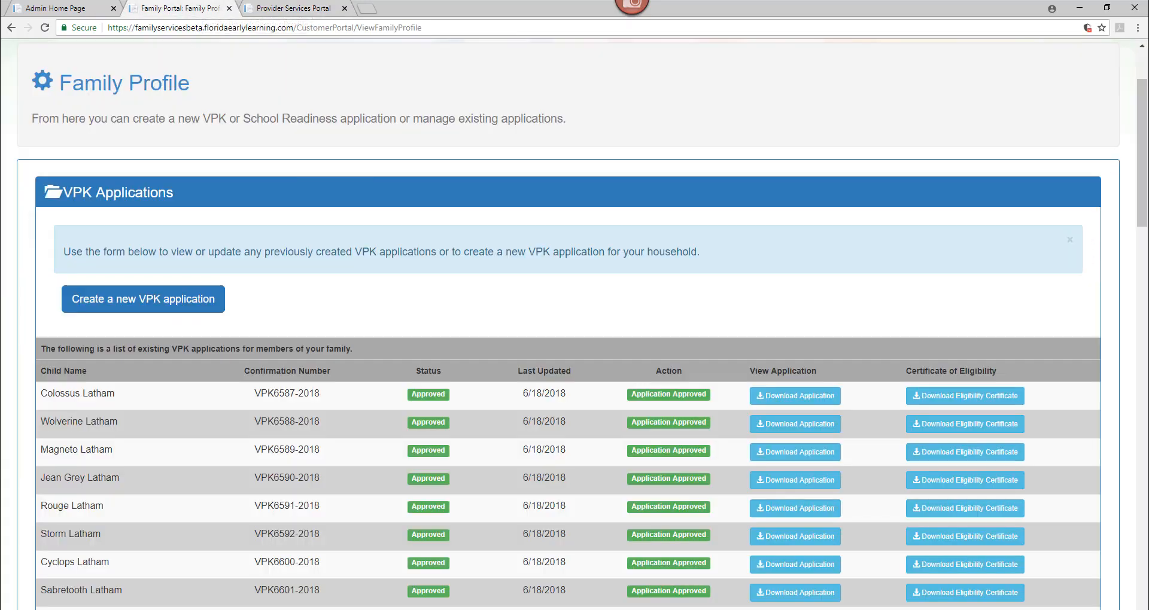
click(960, 401)
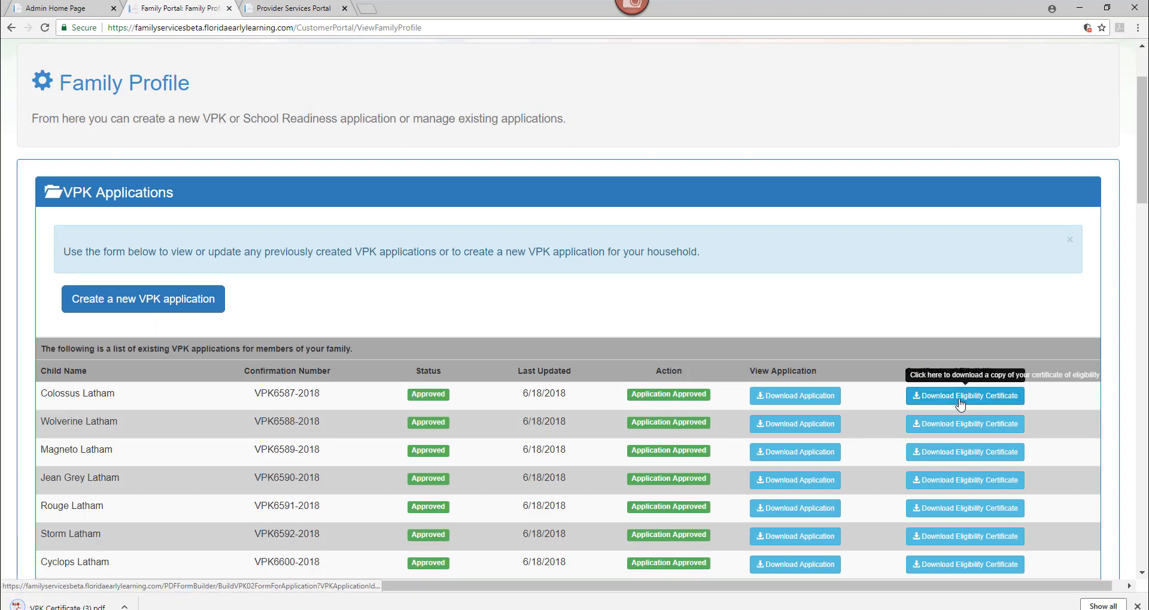
click(48, 606)
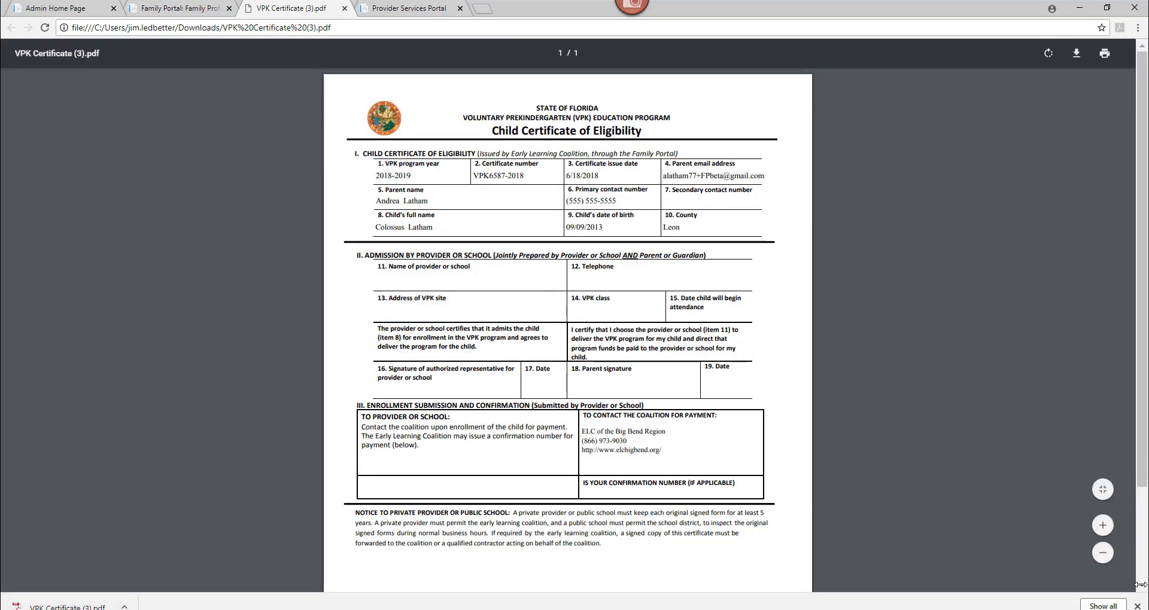
click(1104, 523)
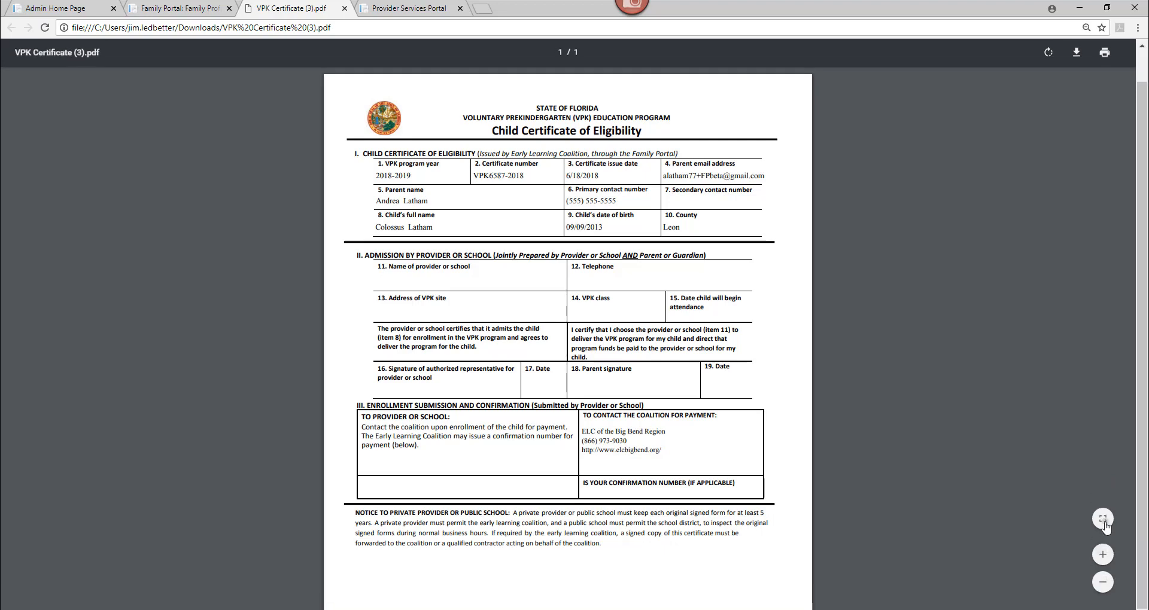
click(1104, 523)
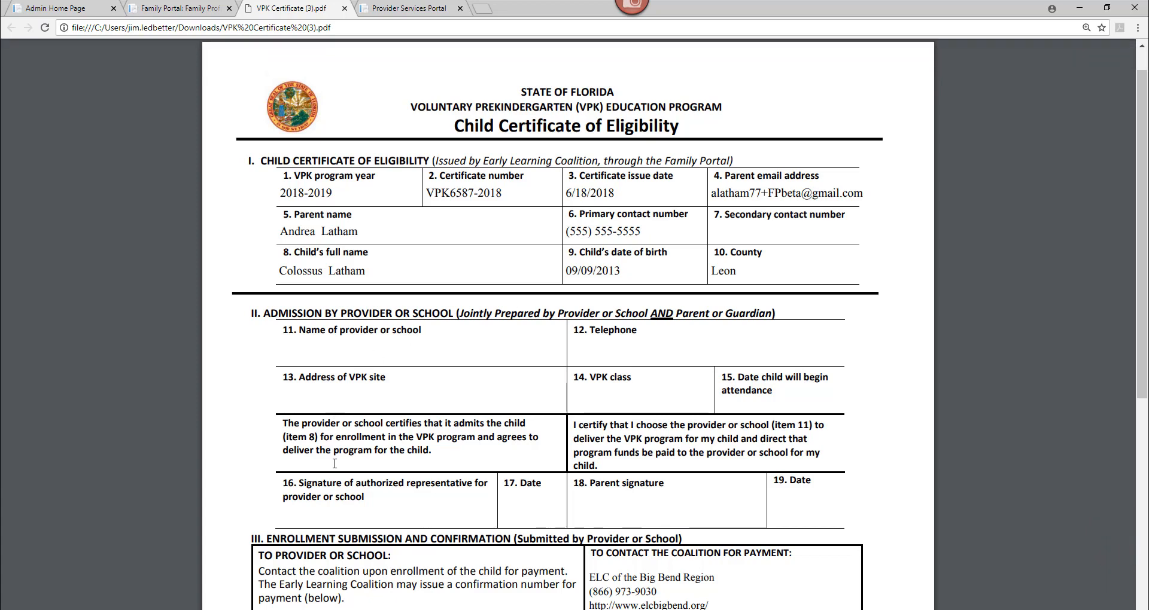
- Copy the certificate number from the child's eligibility certificate into cell B2 of the Excel template
click(337, 607)
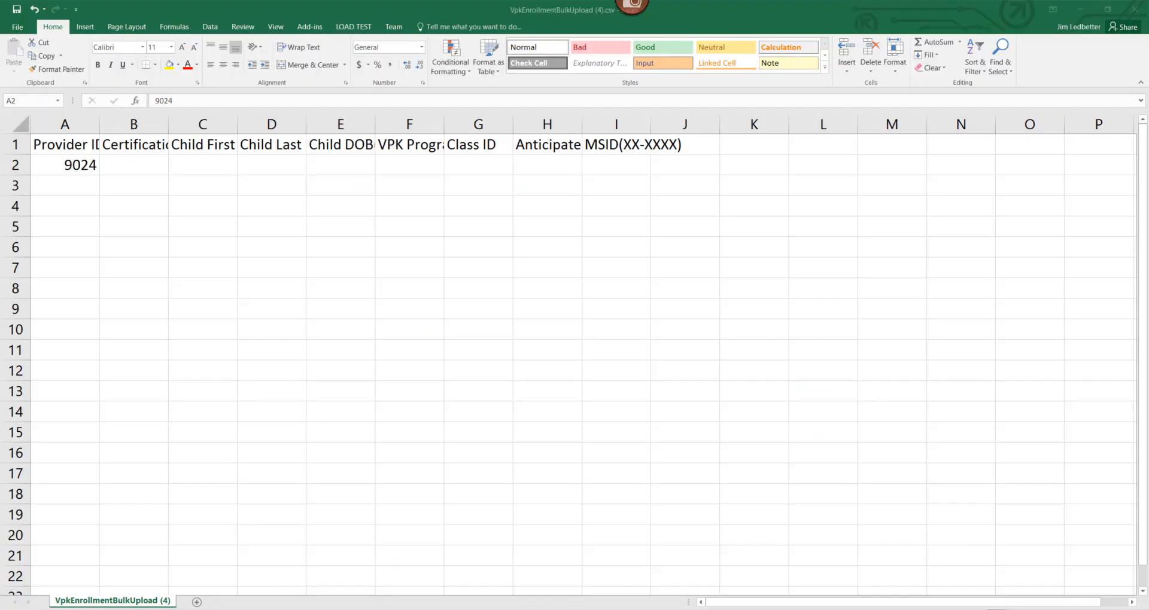
click(134, 165)
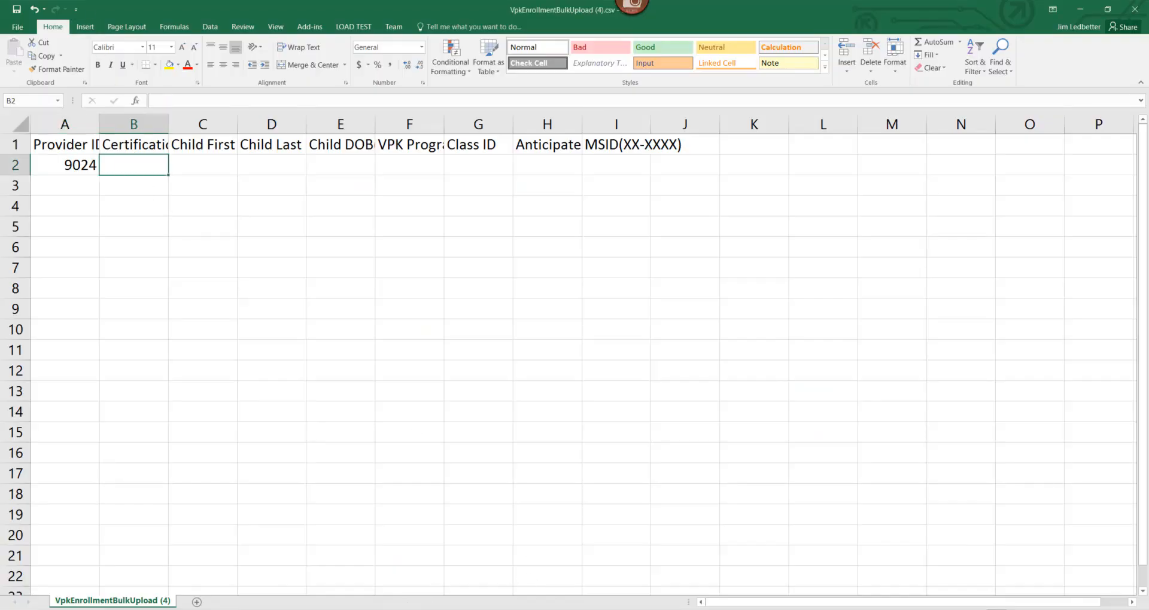
click(252, 609)
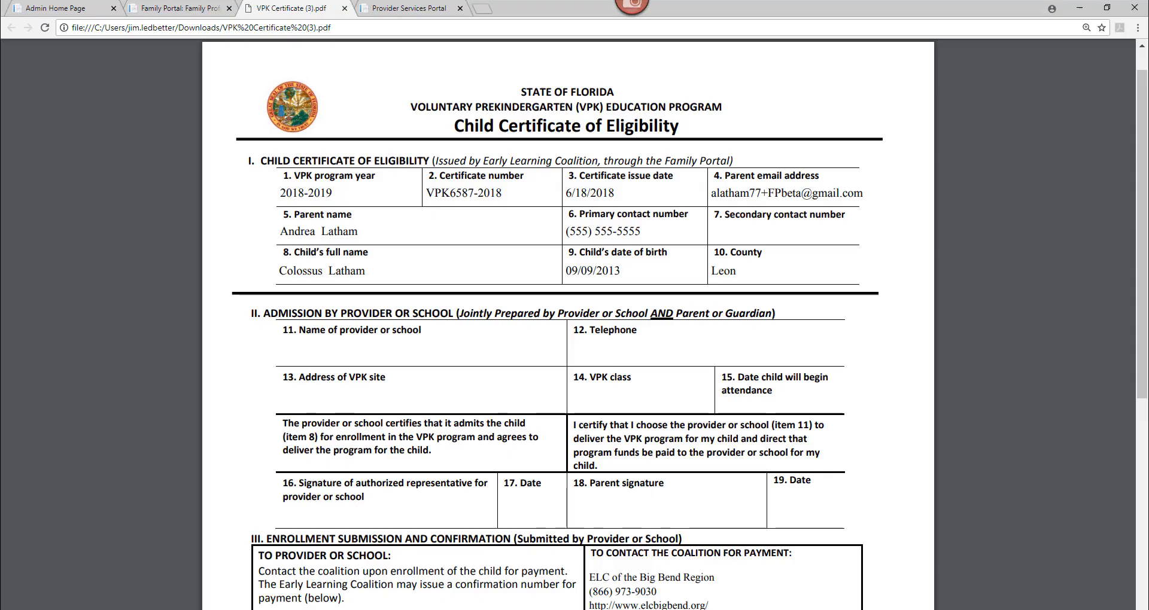
drag(506, 195, 431, 195)
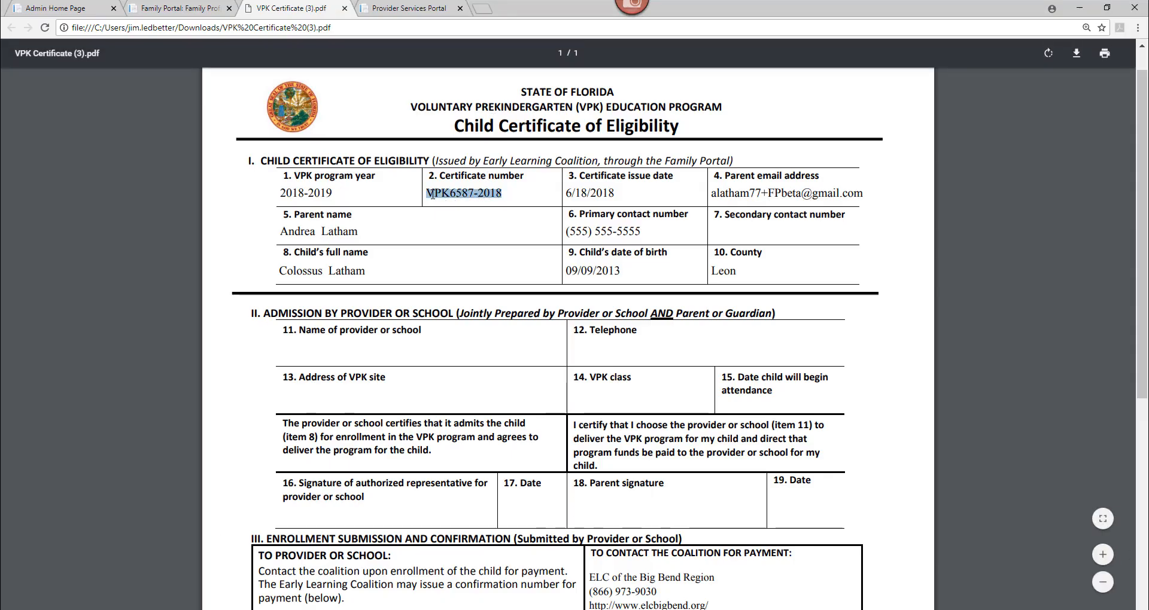
right_click(432, 195)
click(453, 209)
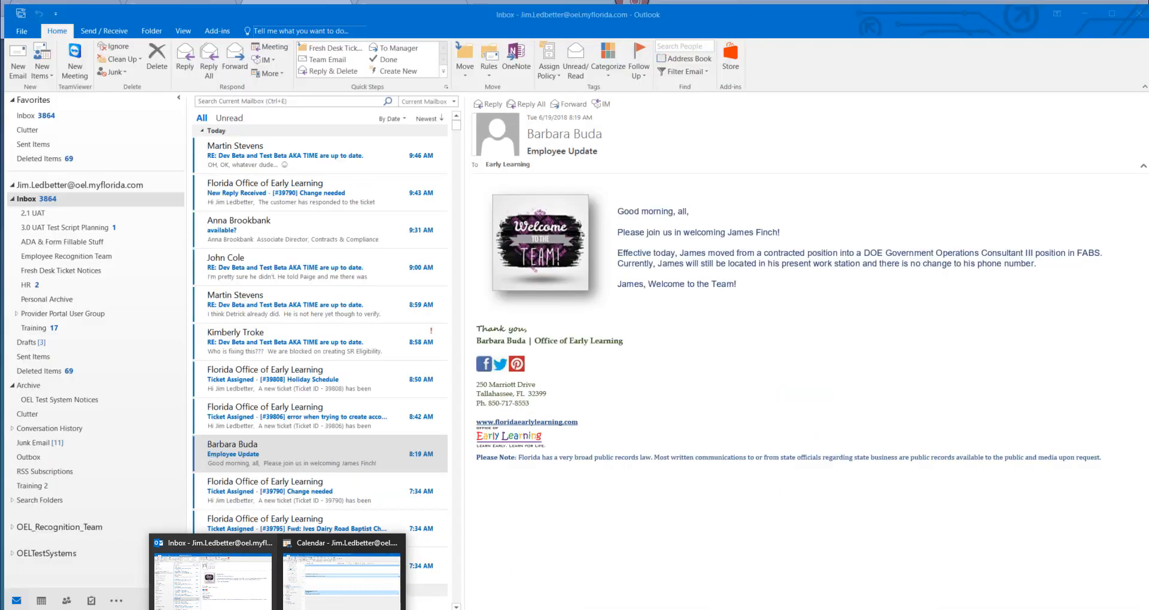
mouse_move(344, 609)
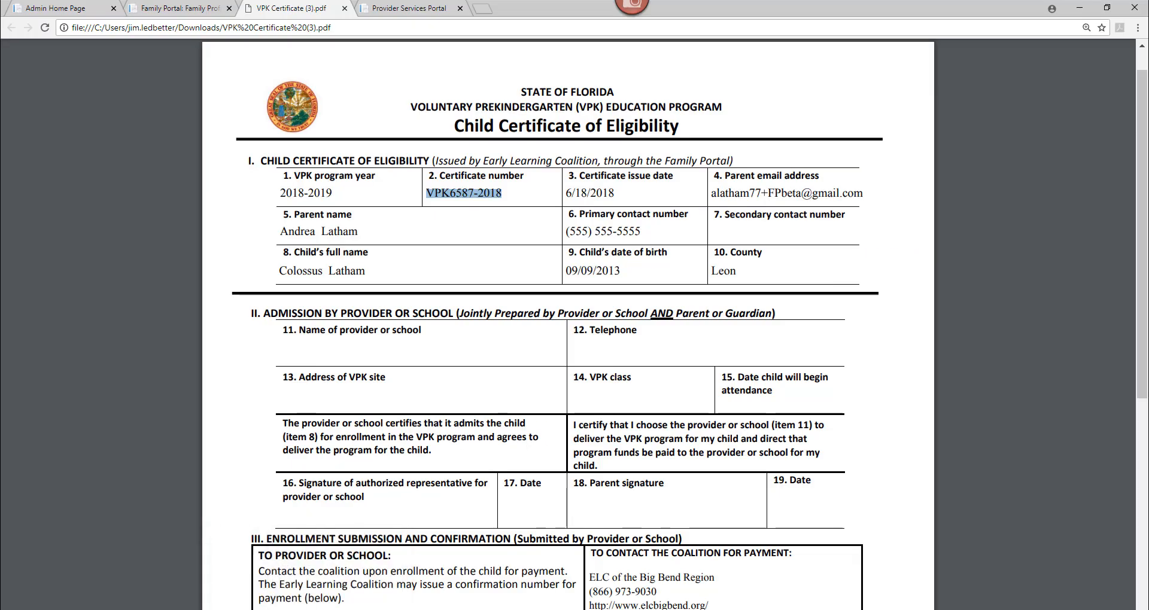
click(344, 609)
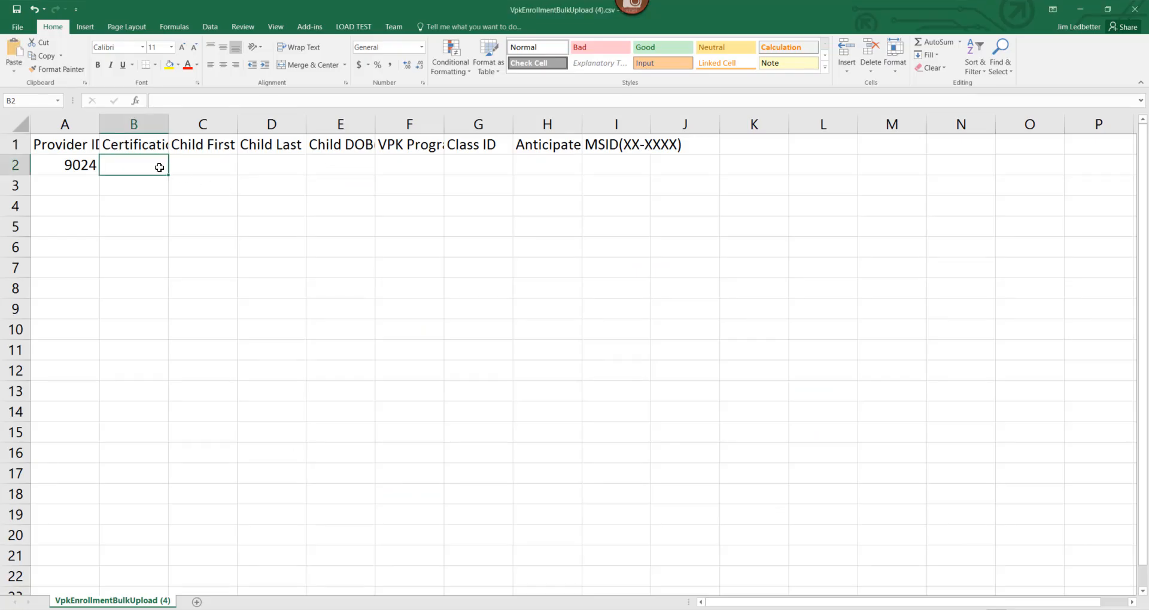
key(ctrl+v)
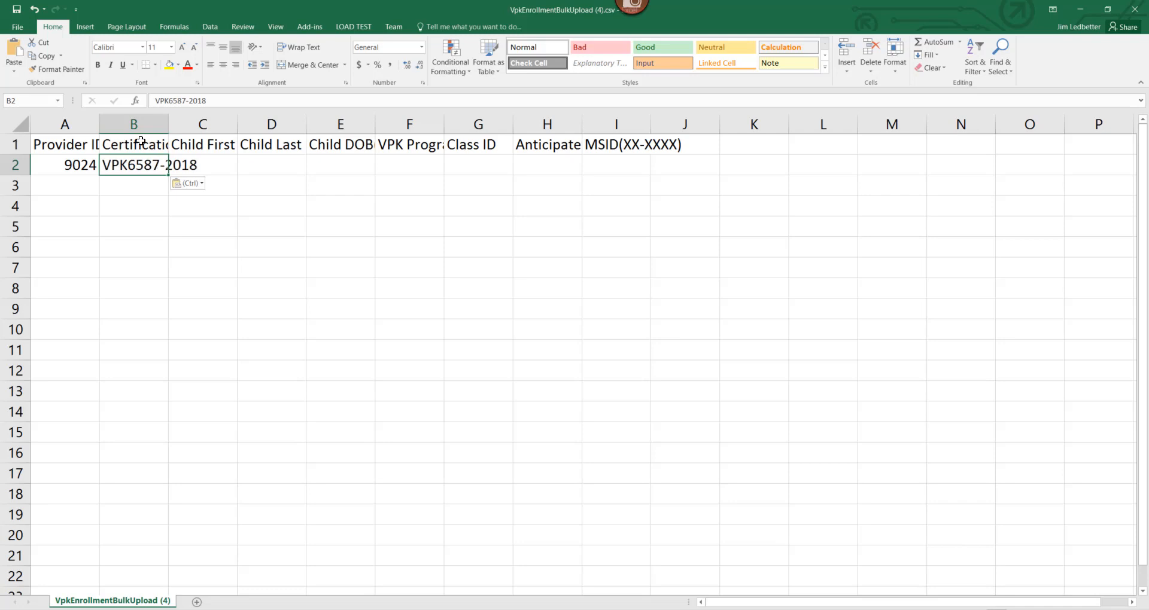
- AutoFit the width of all columns in the template sheet
click(23, 127)
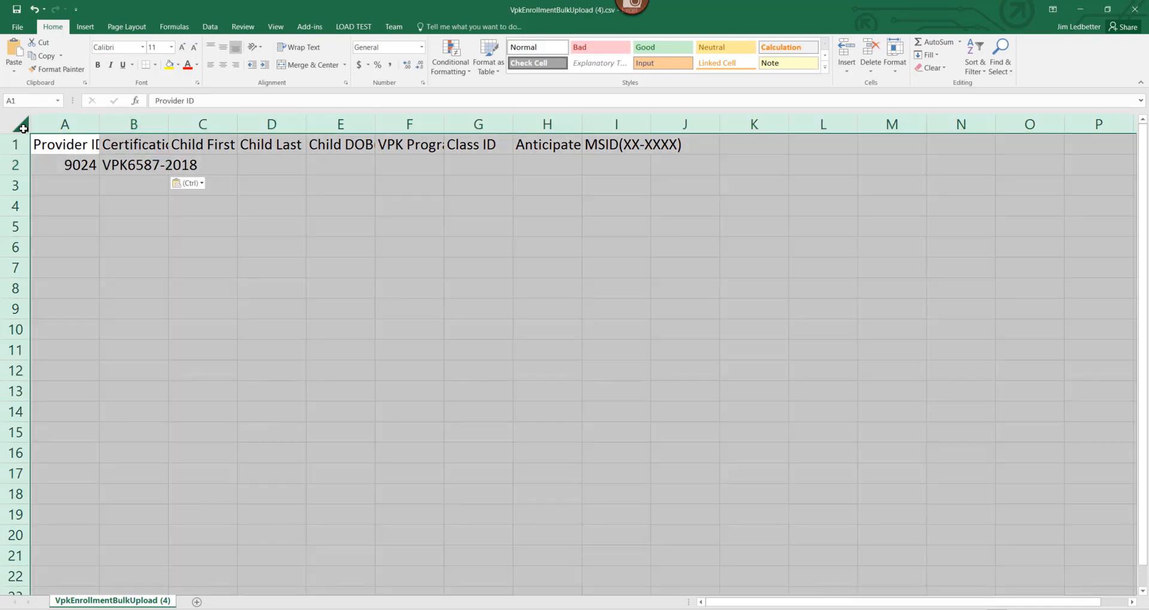
double_click(100, 124)
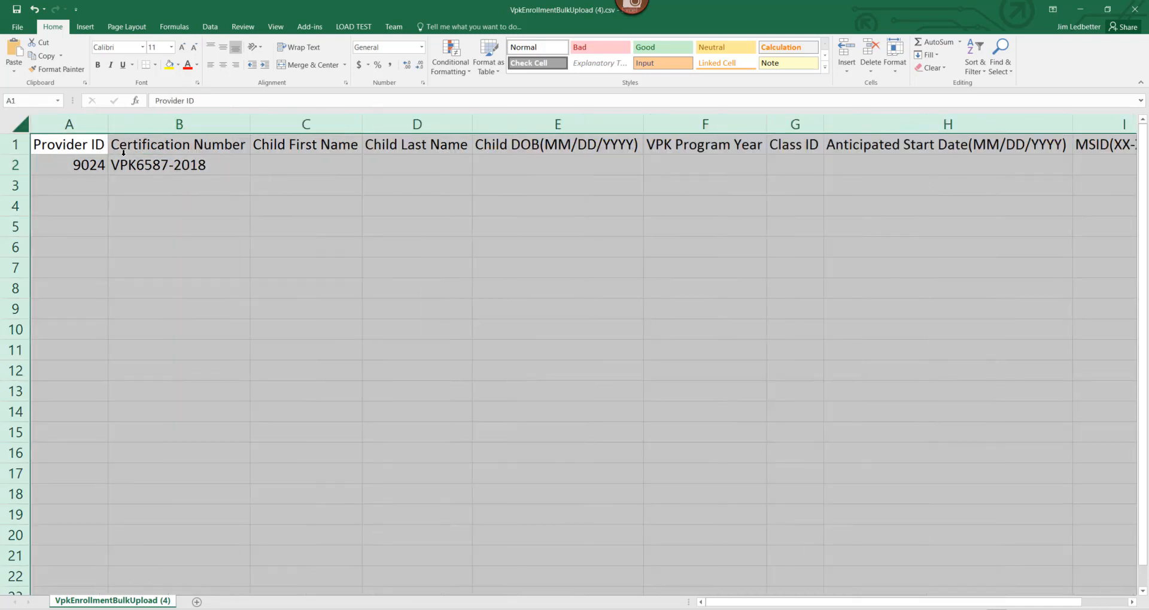
- Copy the child's first name from the eligibility certificate into cell C2 of the Excel template and enter the child's last name in D2
key(Down)
key(Right)
key(Right)
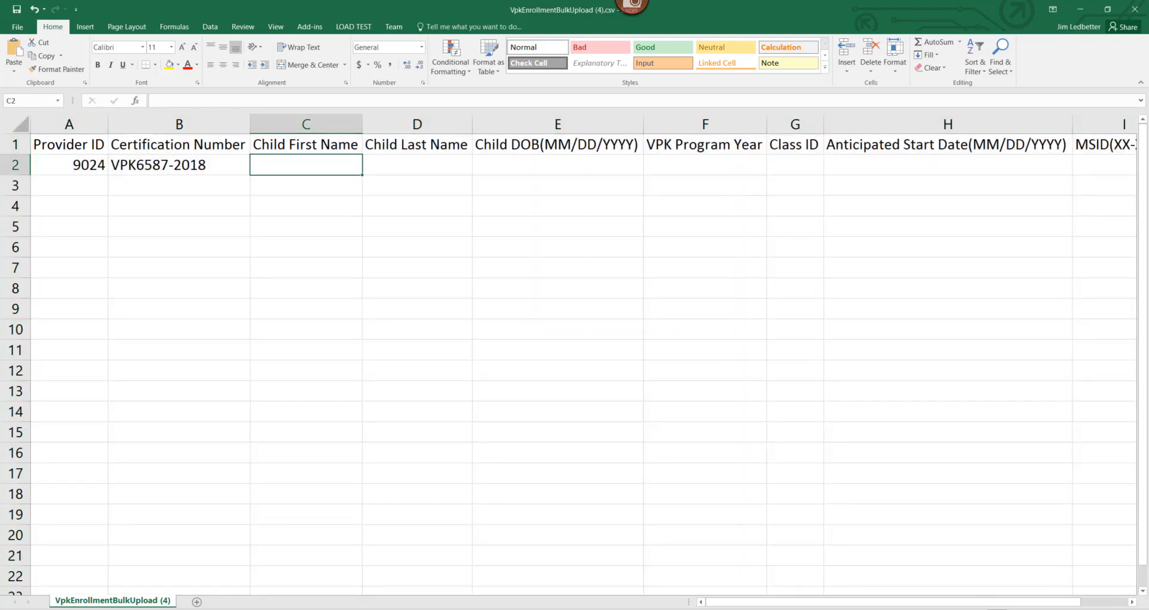
key(alt+Tab)
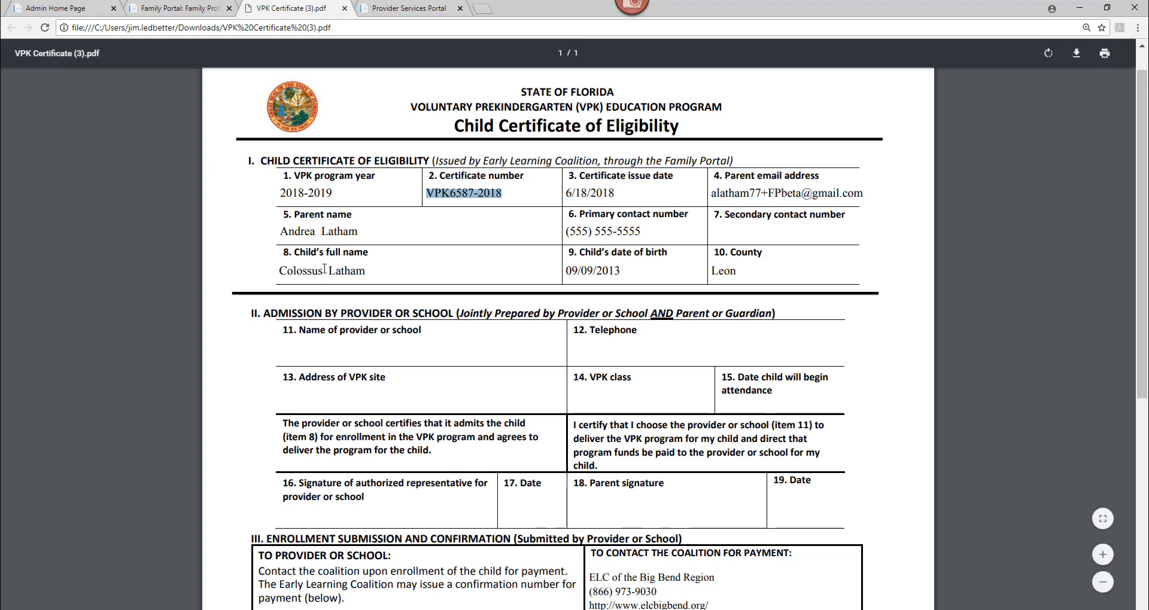
drag(323, 273, 280, 273)
right_click(284, 271)
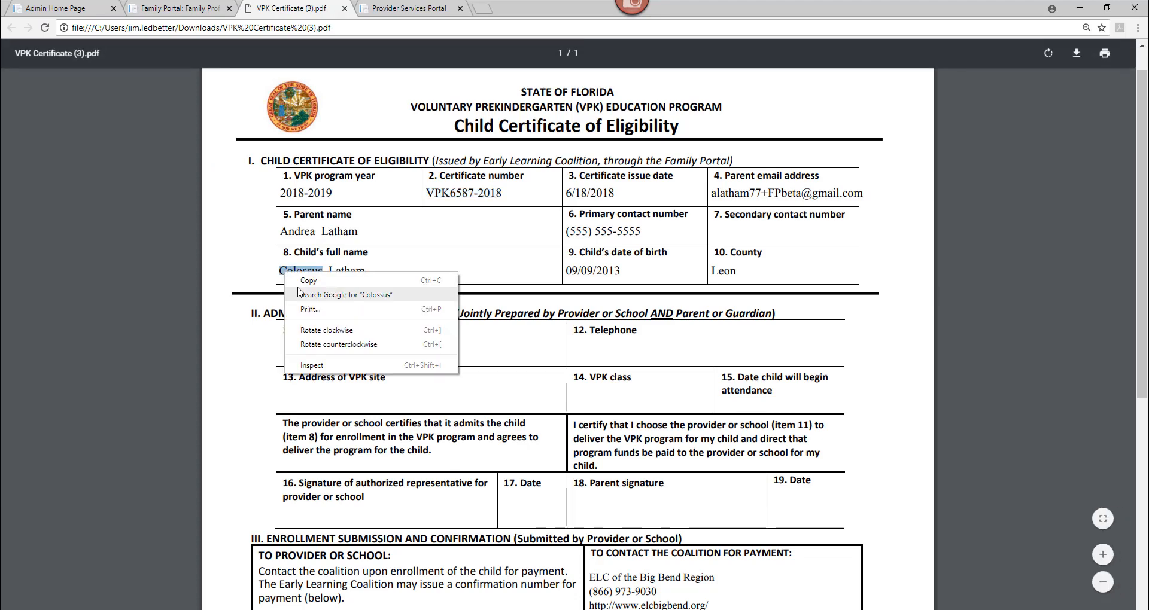
click(311, 280)
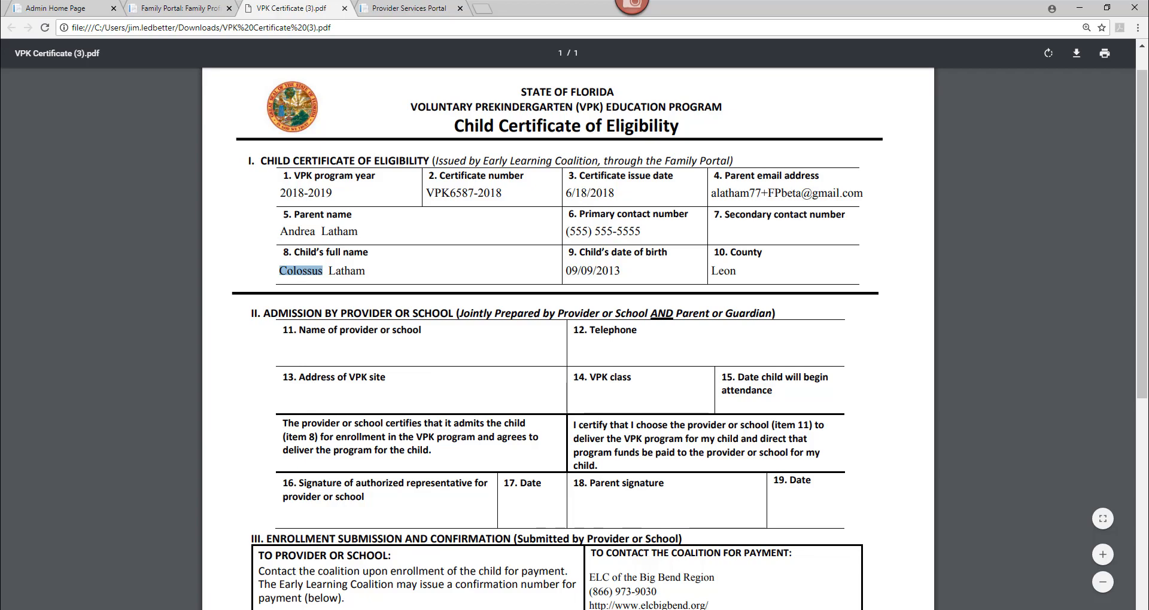
key(alt+Tab)
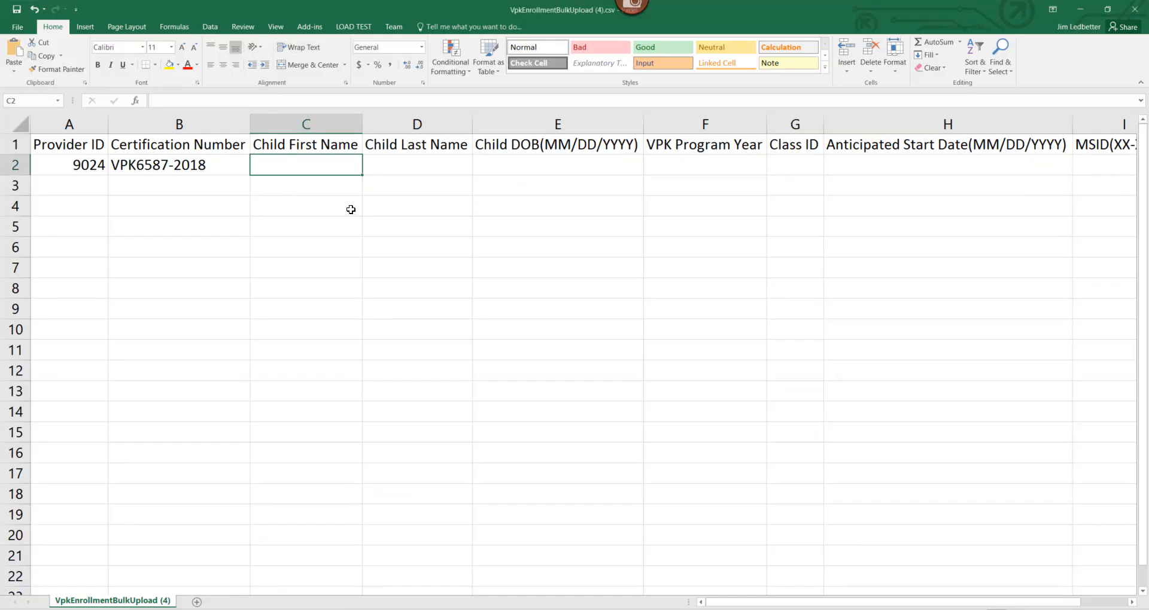
key(ctrl+v)
click(408, 160)
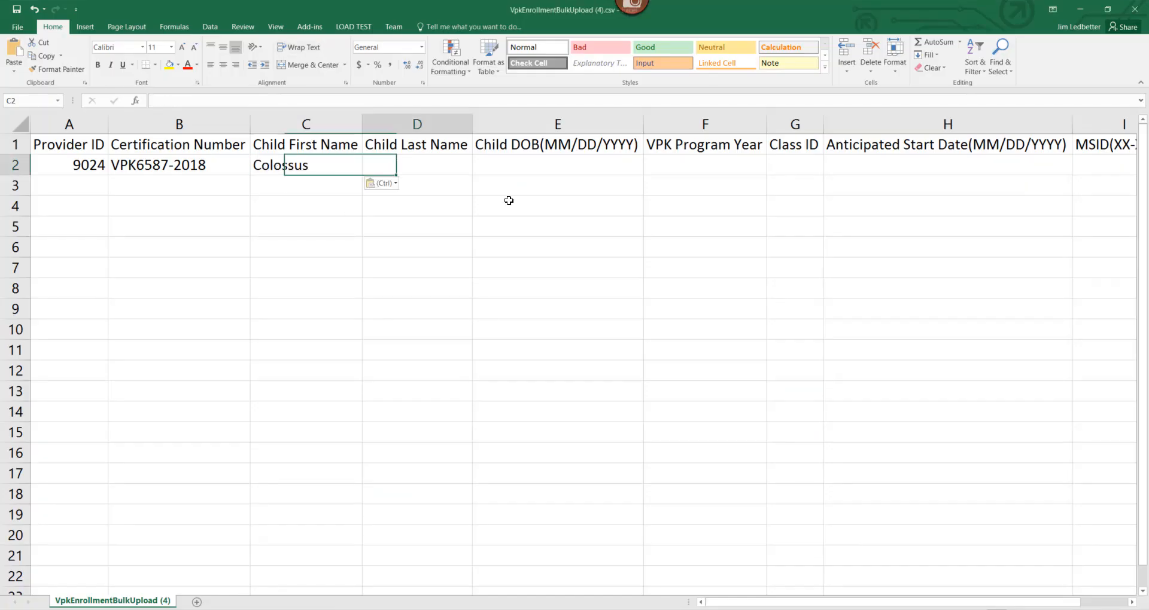
text(Latham)
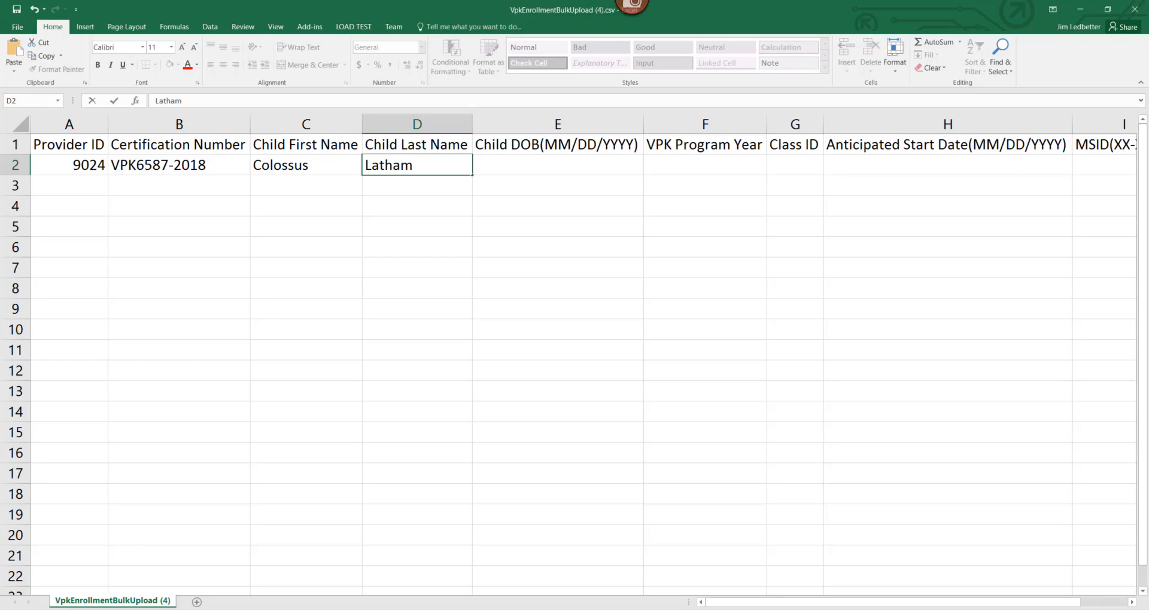
- Copy the child's date of birth from the eligibility certificate in the browser into cell E2 of the Excel template
key(alt+Tab)
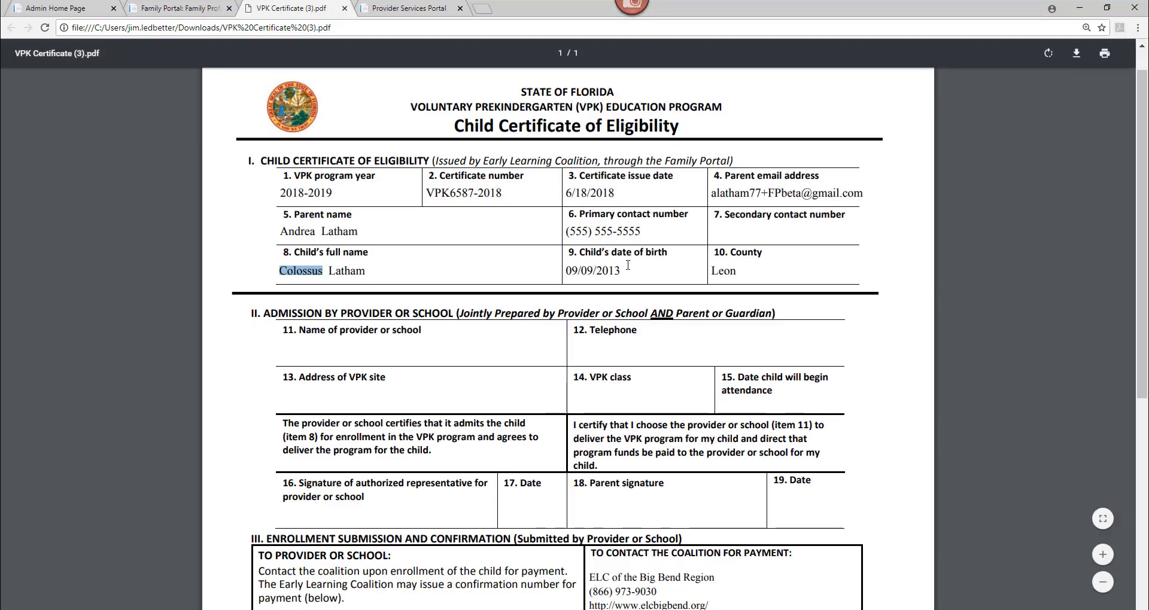
drag(619, 270, 566, 271)
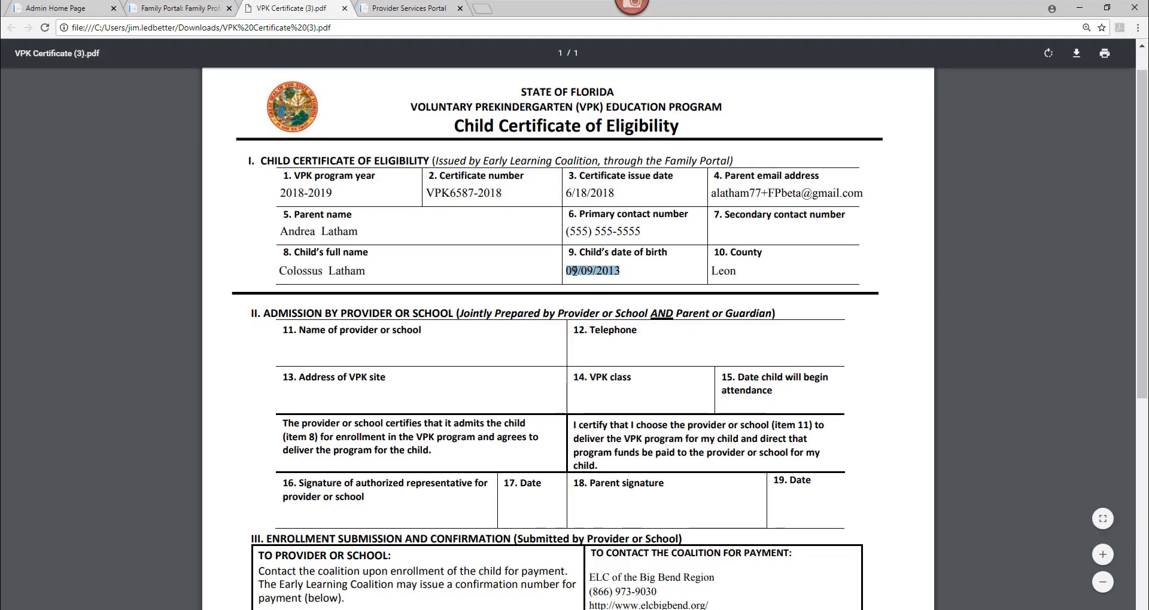
right_click(574, 271)
click(594, 281)
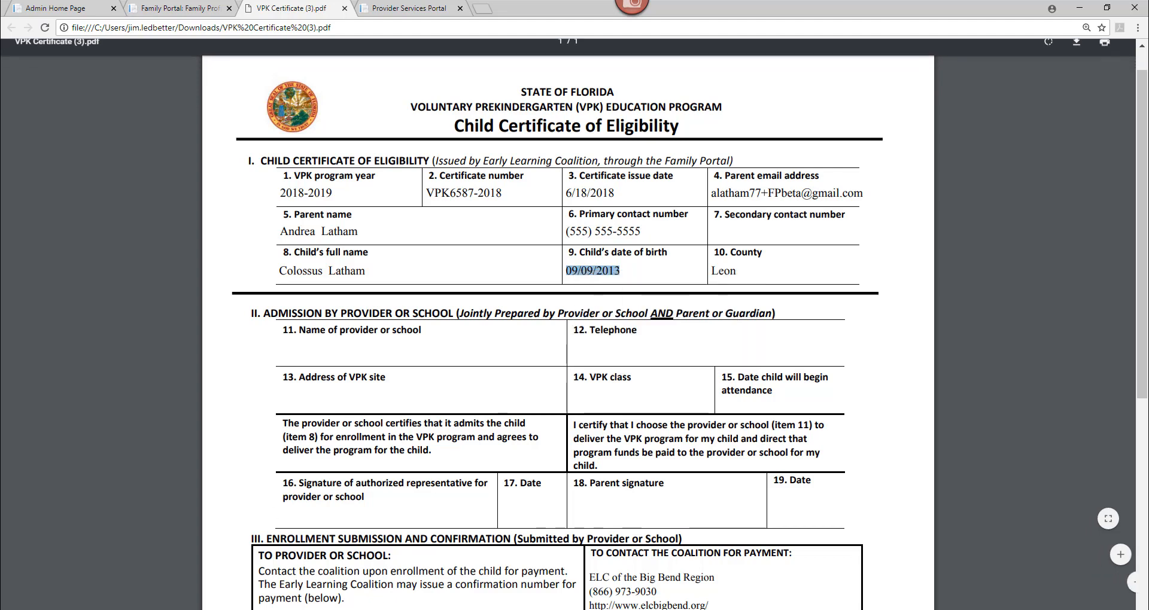
key(alt+Tab)
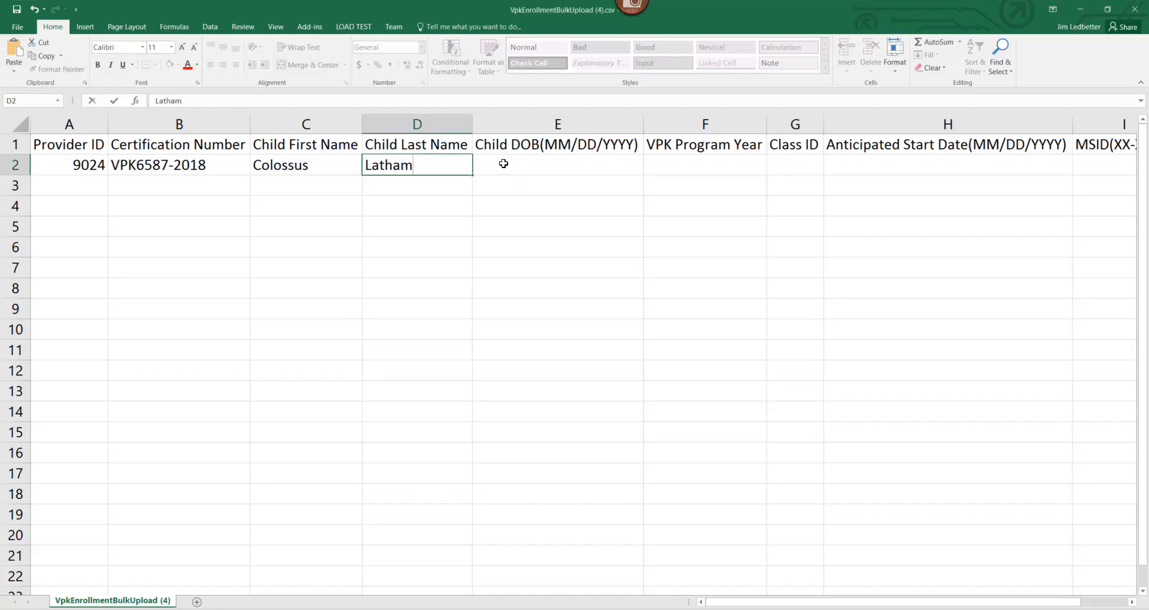
key(Tab)
key(ctrl+v)
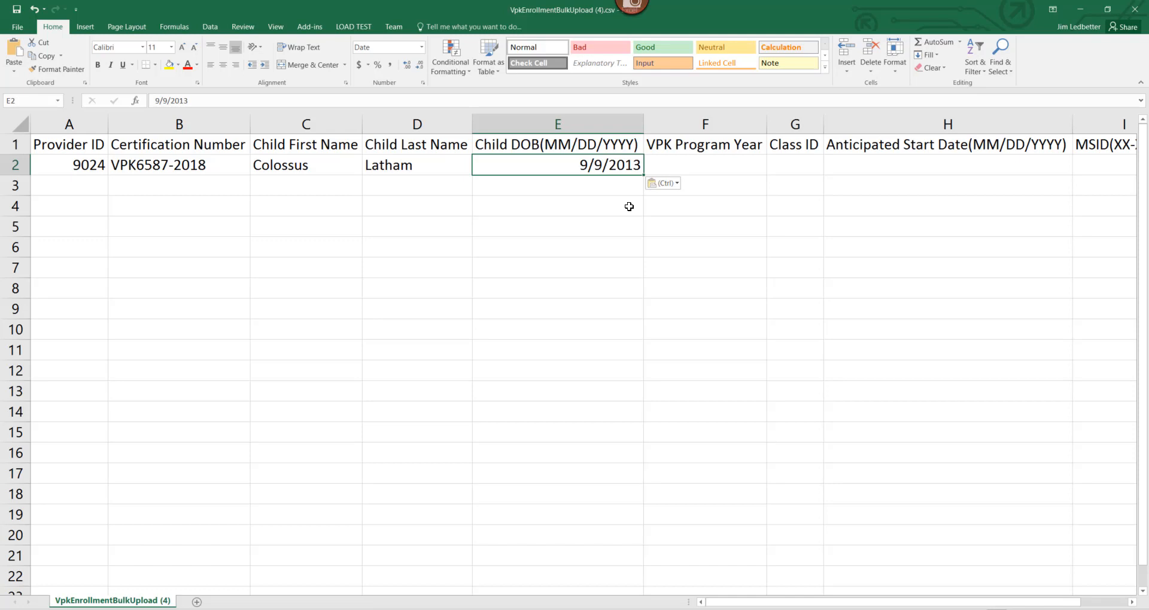
- Check the VPK program year on the eligibility certificate and enter 2018 as the program year in cell F2 of the Excel template
key(Right)
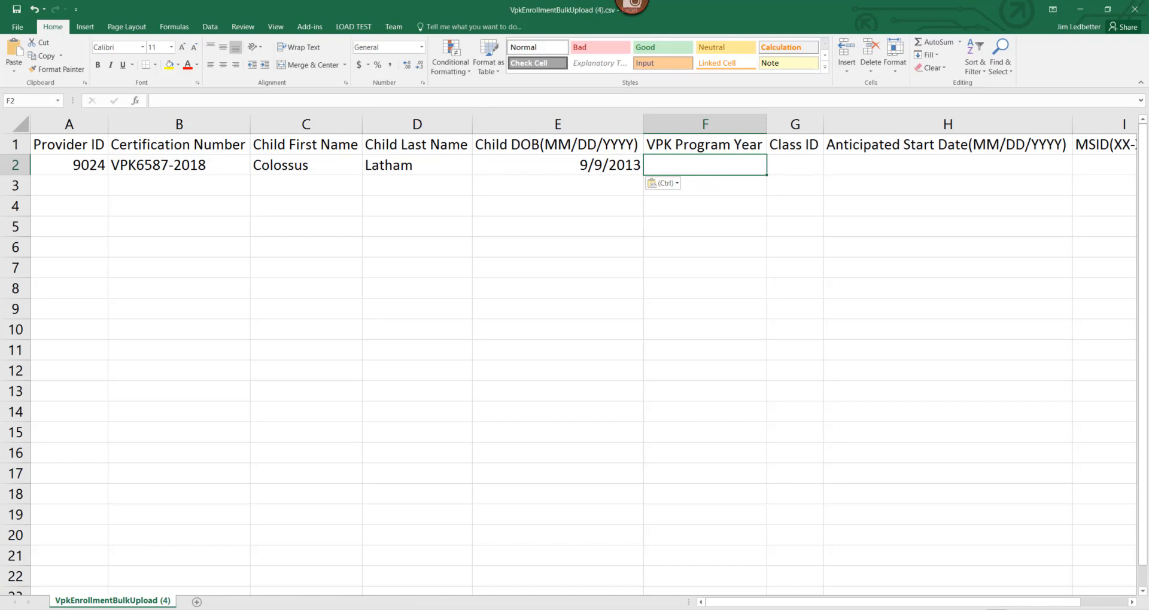
key(alt+Tab)
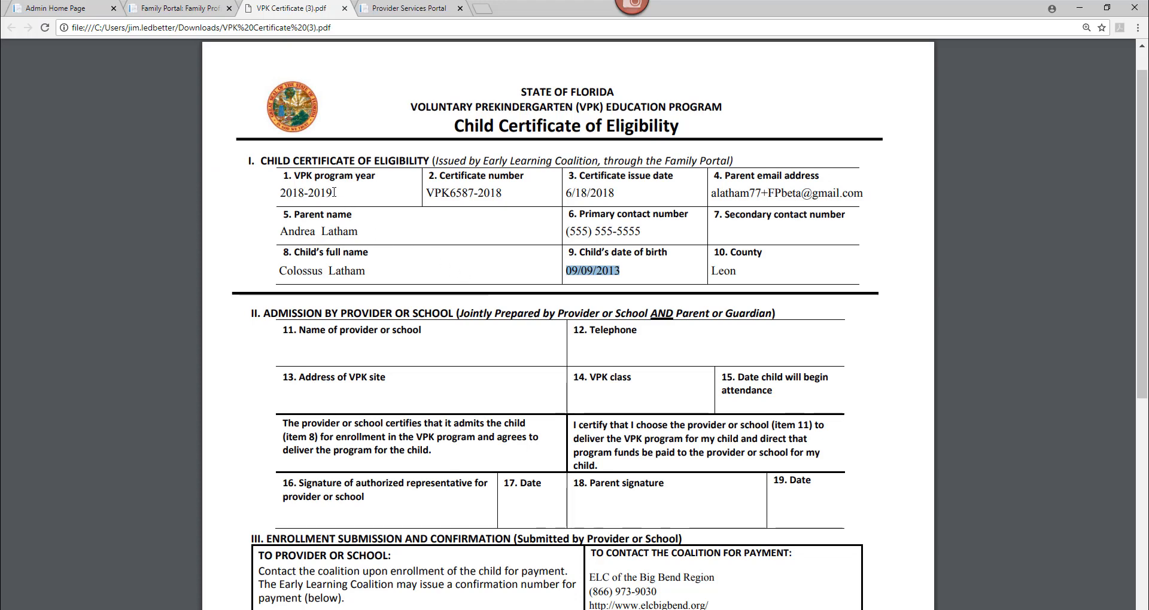
drag(334, 192, 277, 192)
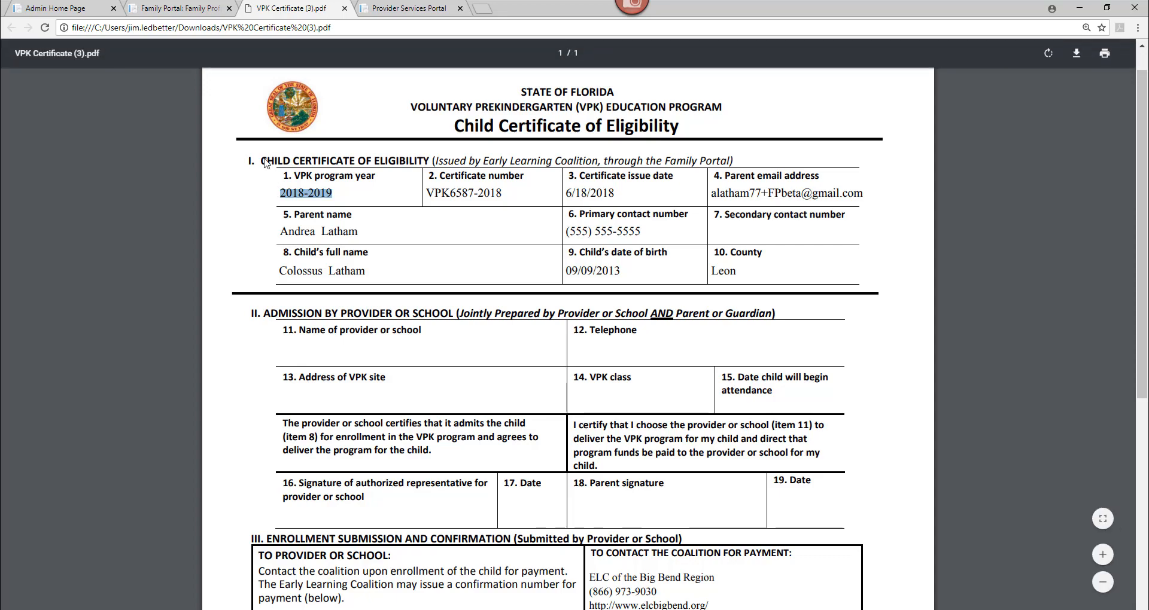
key(alt+Tab)
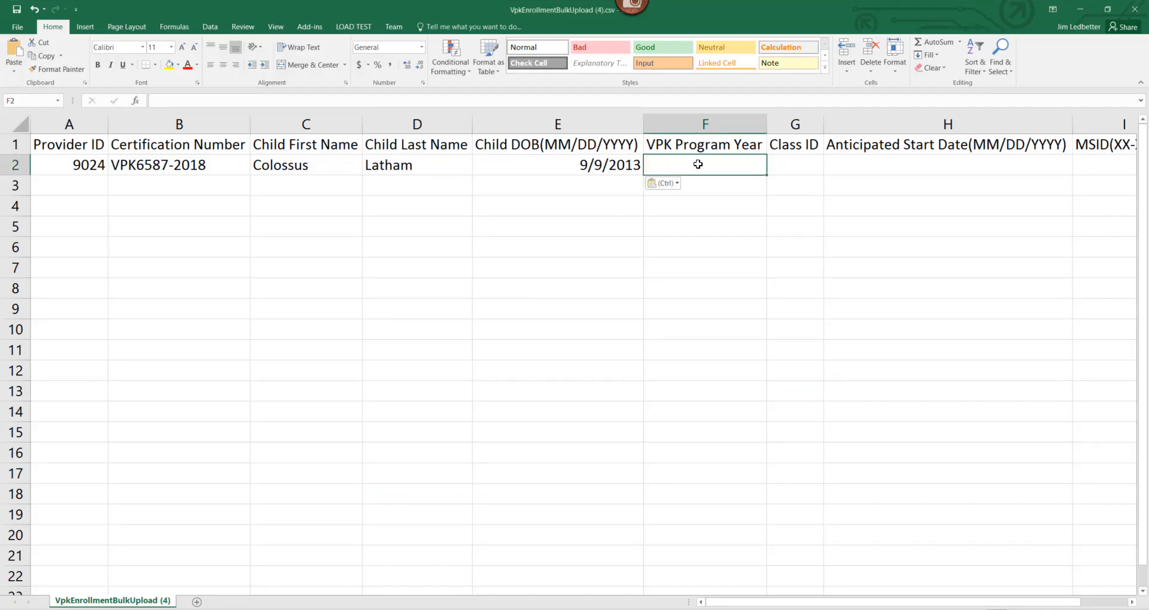
text(2018)
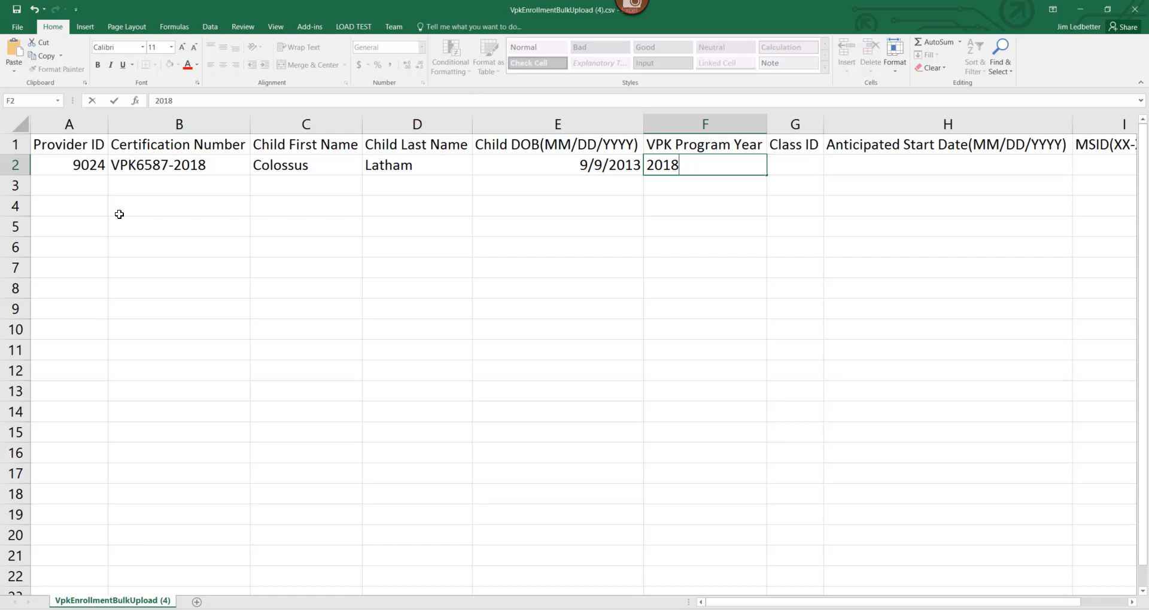
click(198, 179)
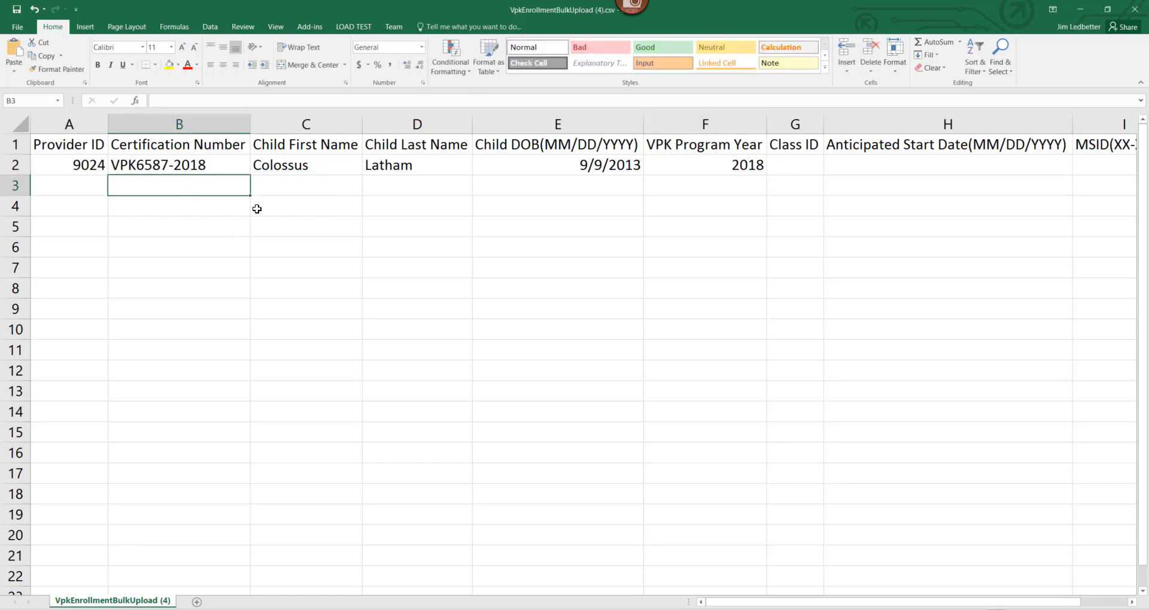
- Compare the year suffix of the certificate number in B2 with the VPK program year in F2
key(Up)
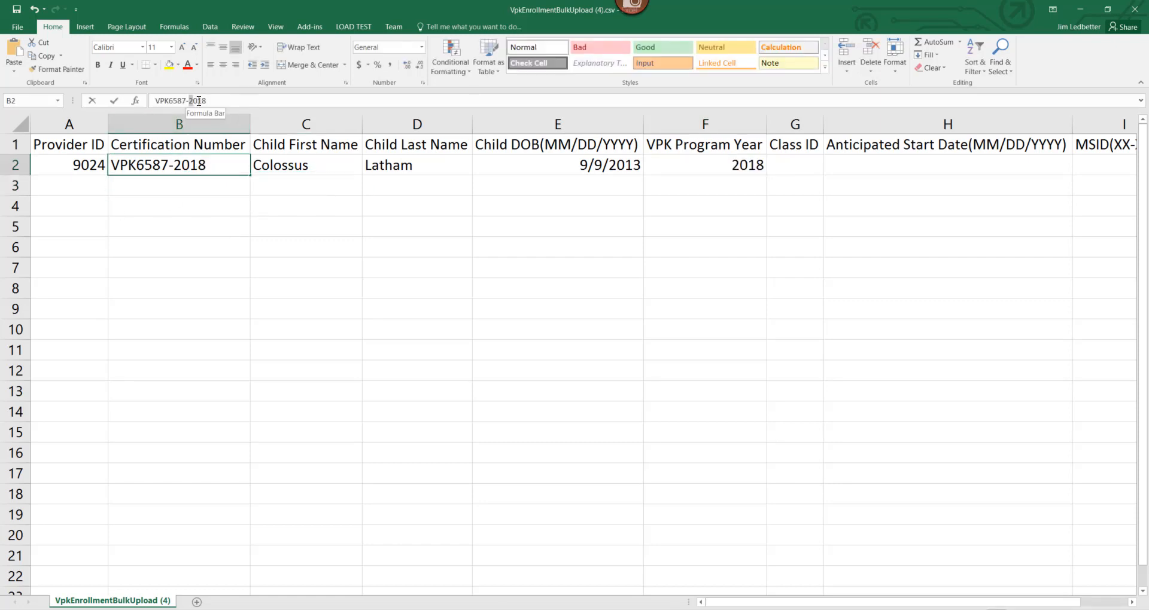
drag(189, 101, 207, 101)
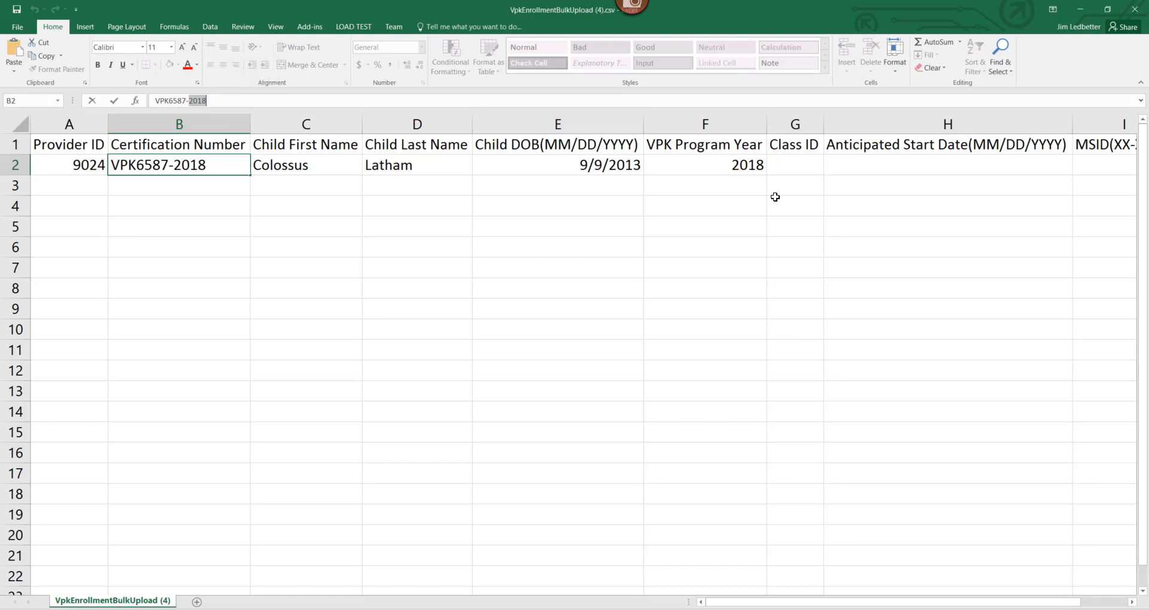
click(746, 167)
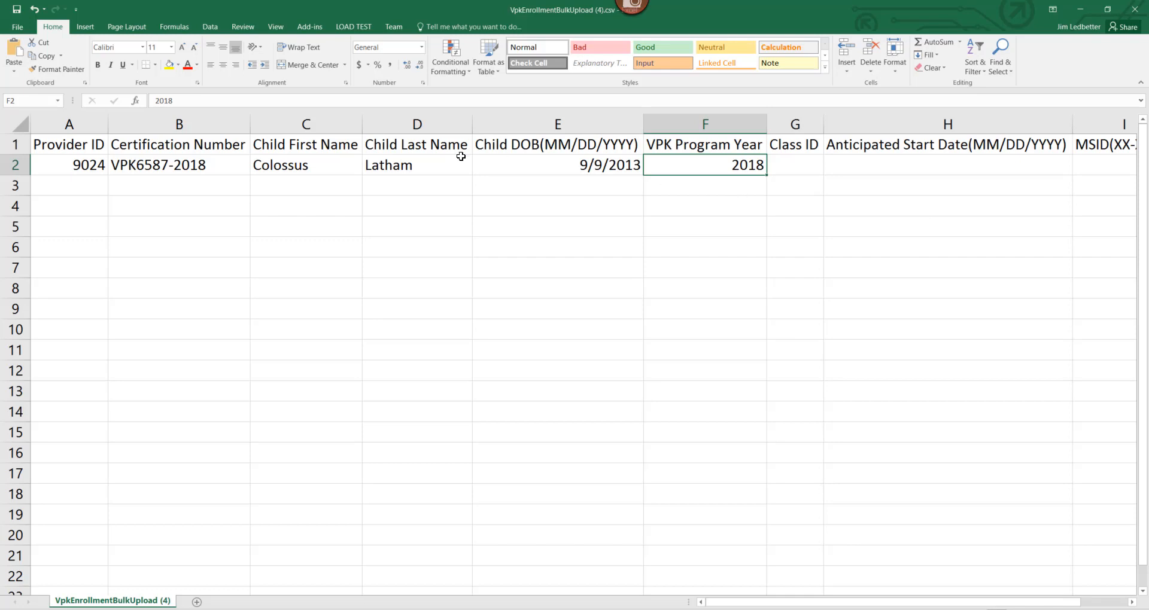
click(182, 169)
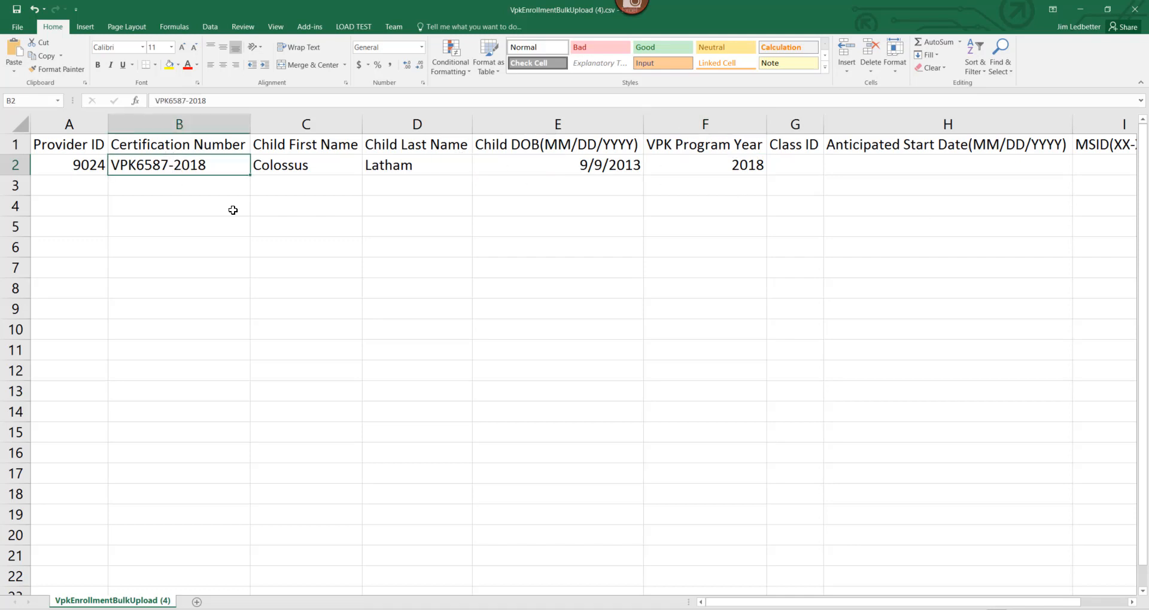
click(707, 173)
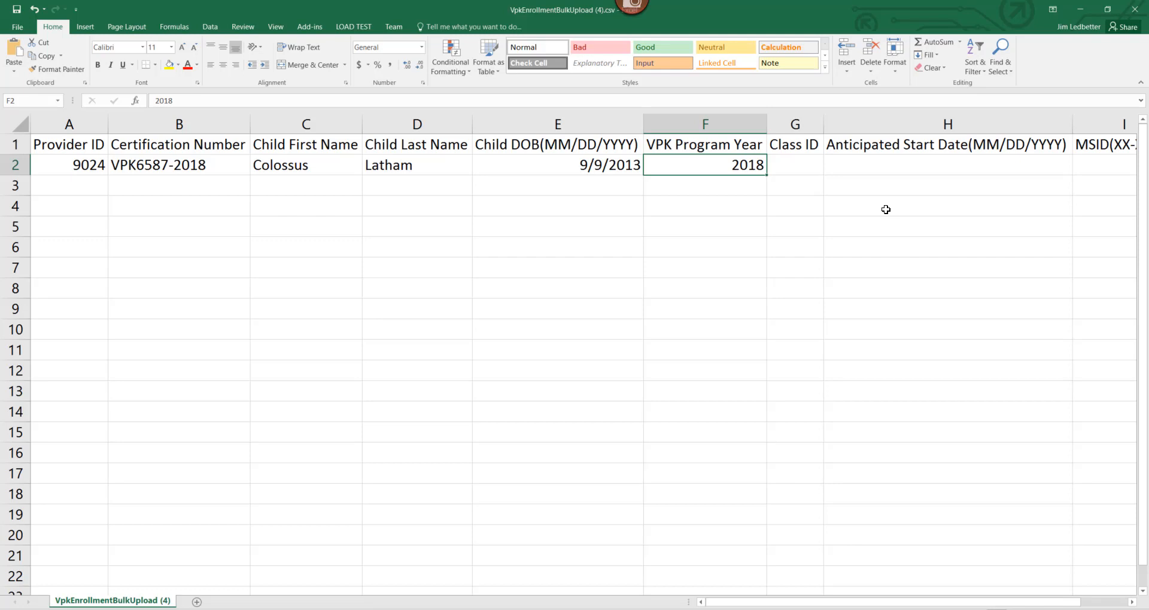
click(170, 170)
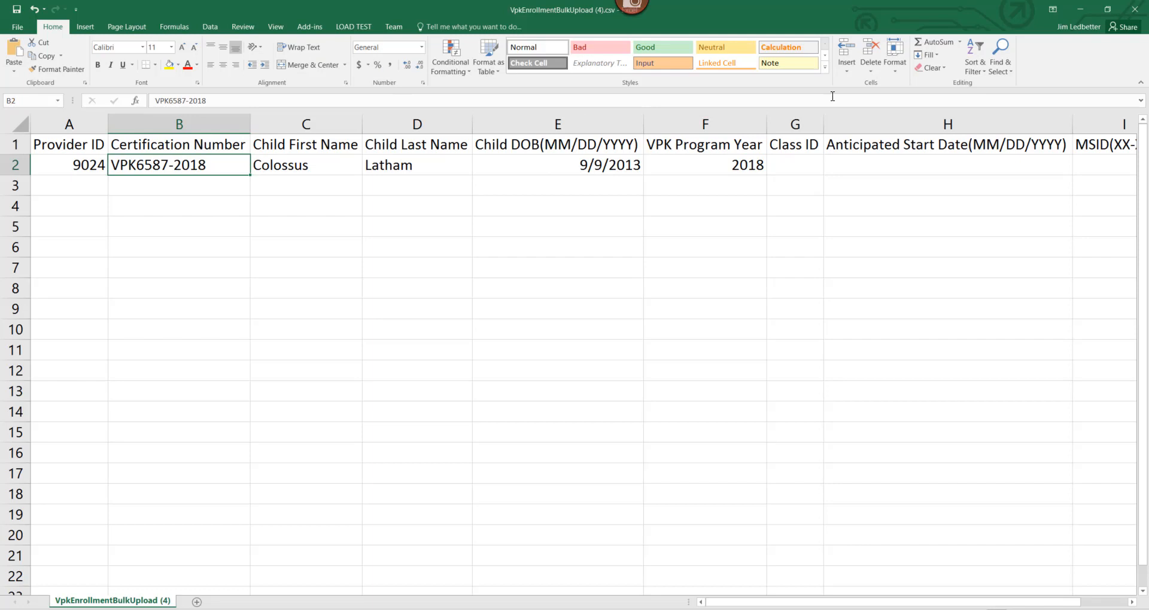
click(736, 169)
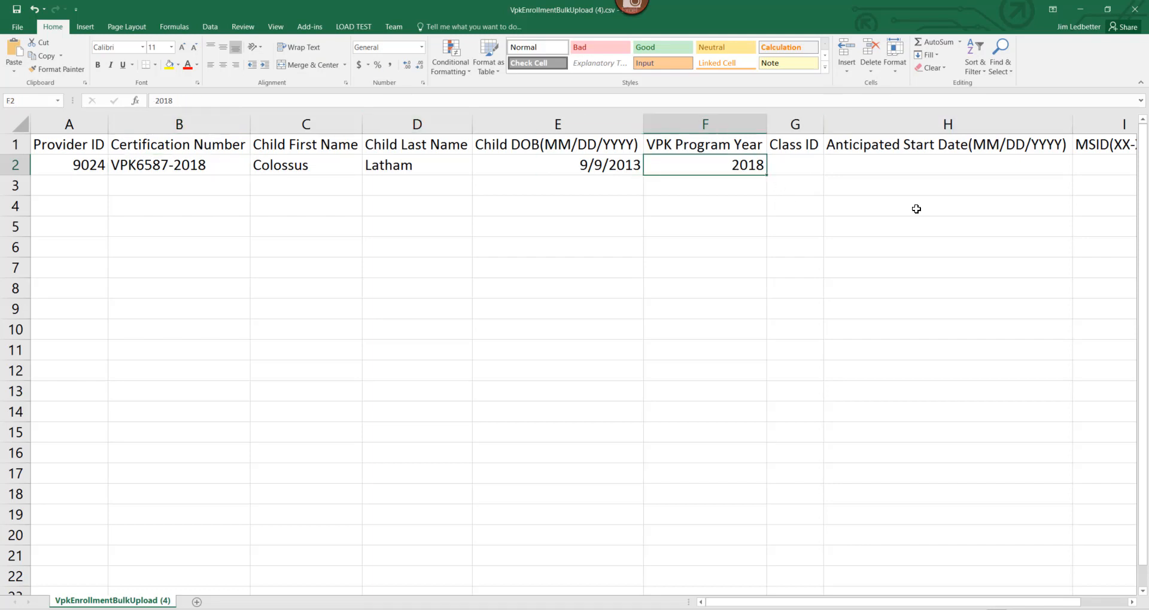
- In the Provider Portal, open the VPK enrollment page and look up class AF18 - X-Men for 2018-2019, School-year (540 hours)
key(Tab)
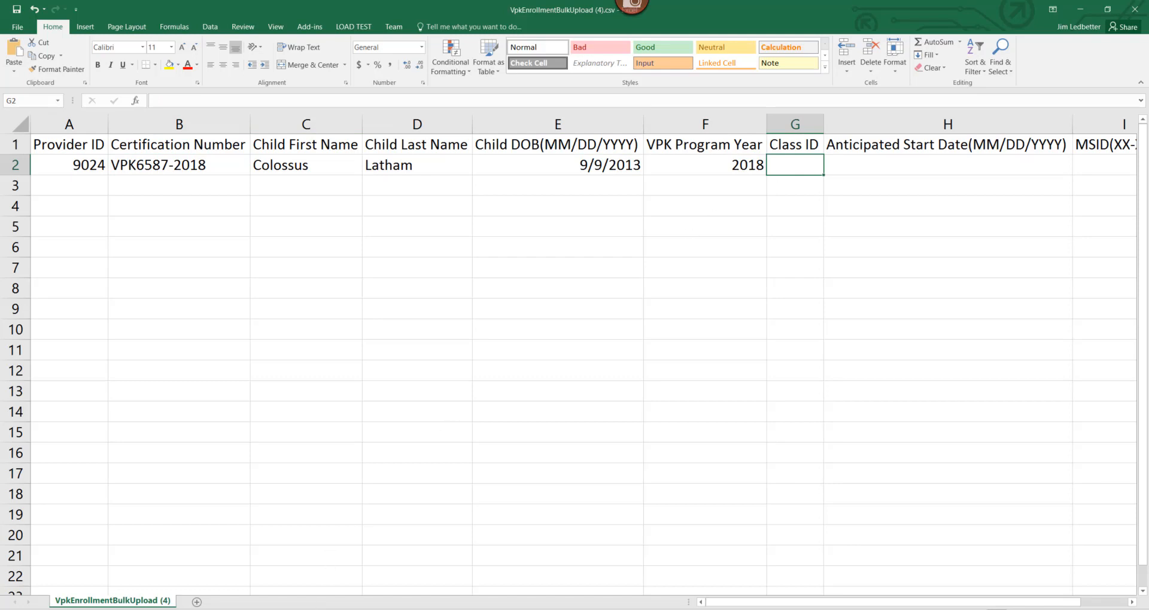
key(alt+Tab)
click(269, 142)
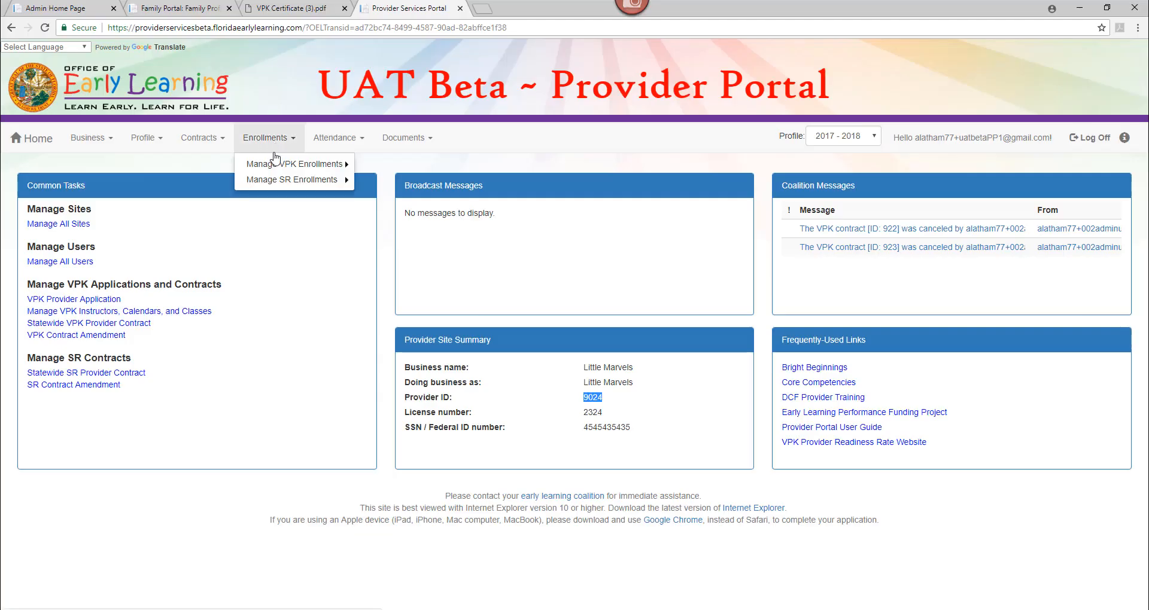
click(275, 164)
click(412, 166)
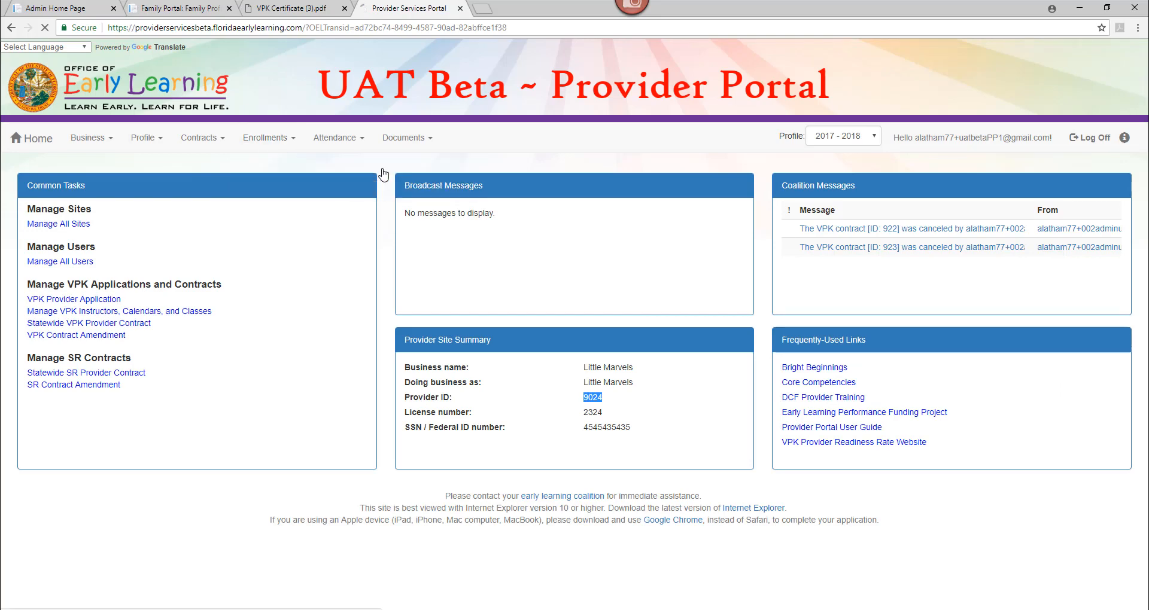
click(150, 258)
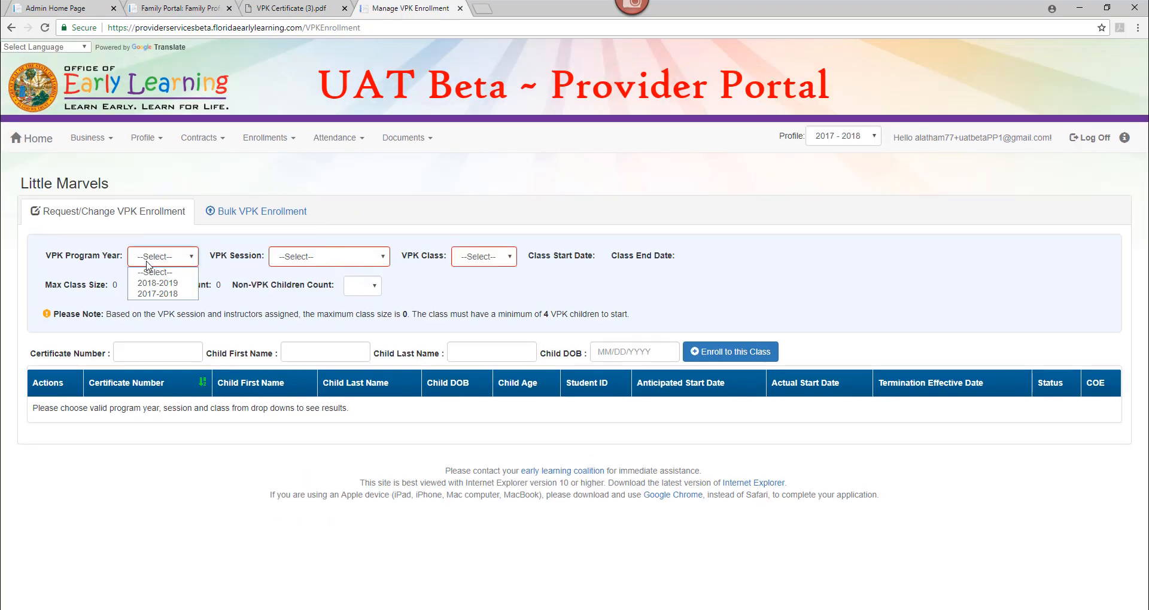
click(150, 284)
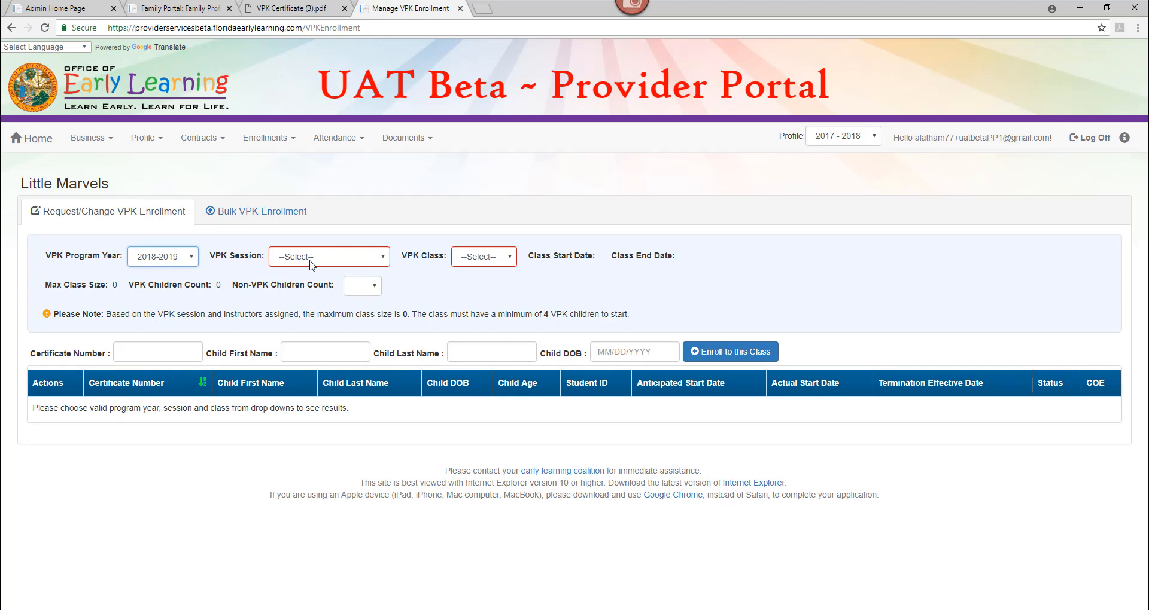
click(310, 257)
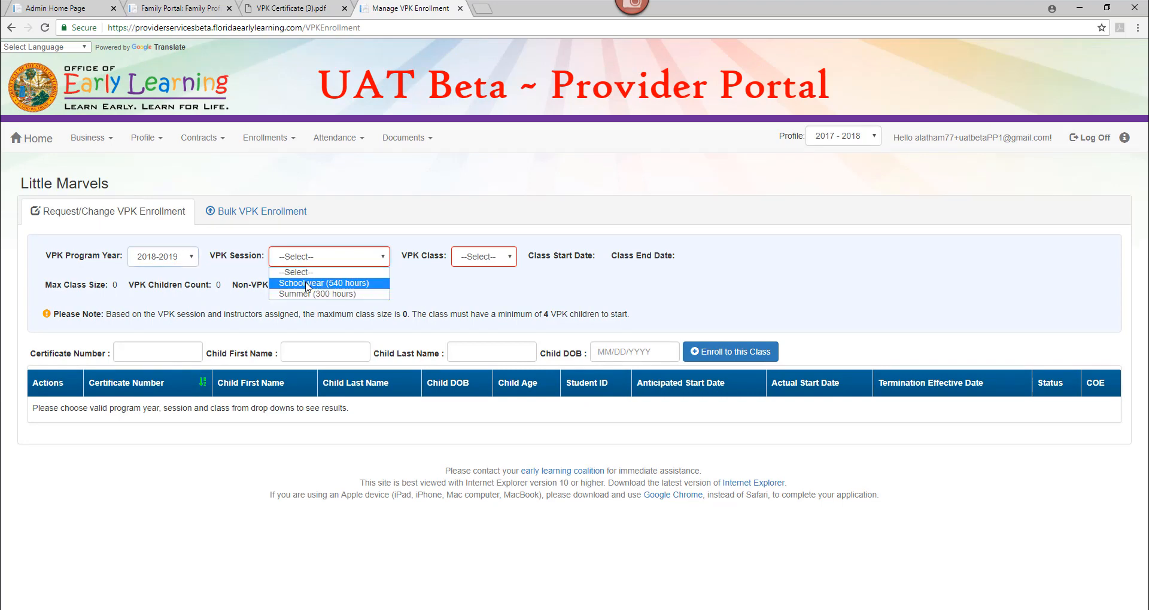
click(307, 283)
click(492, 259)
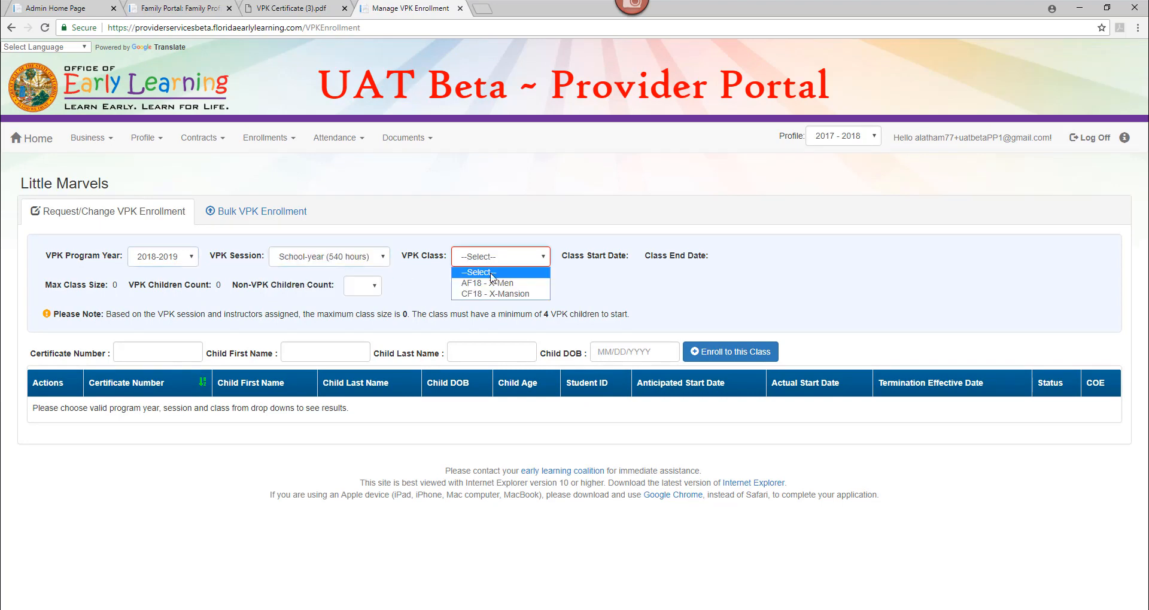
click(491, 280)
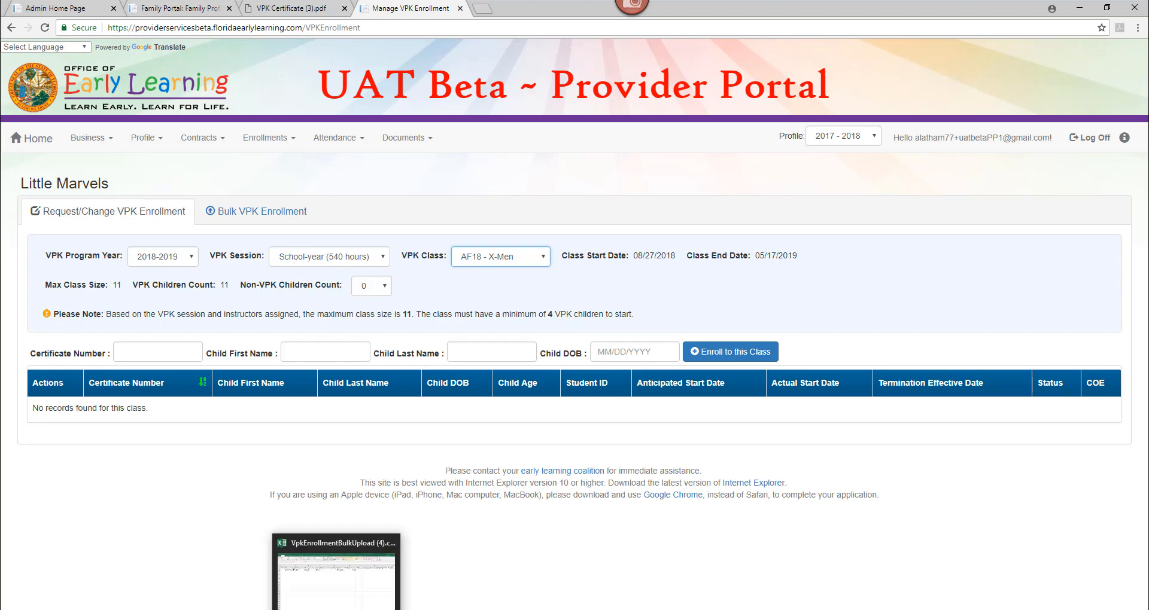
- Switch to the Excel template and enter AF18 as the Class ID in cell G2
click(336, 607)
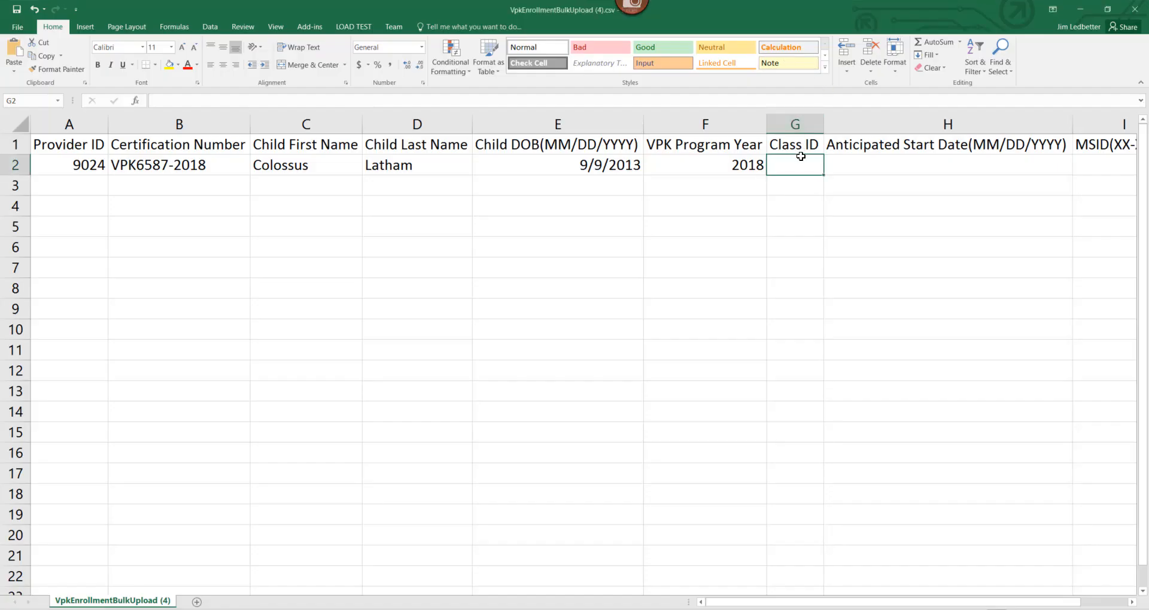
text(AF)
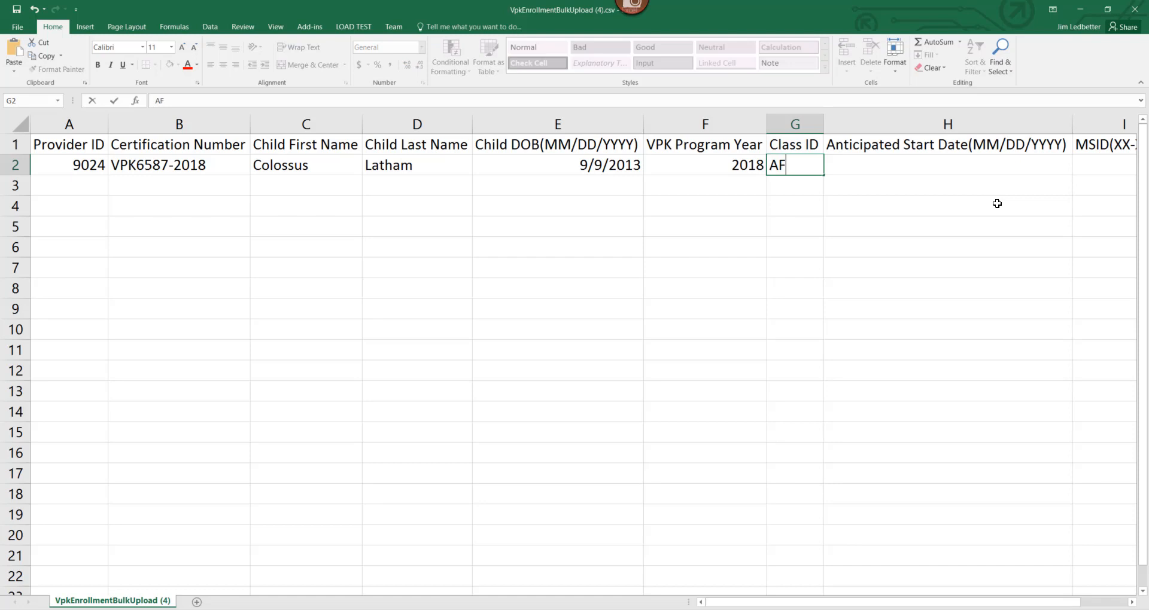
text(18)
key(Tab)
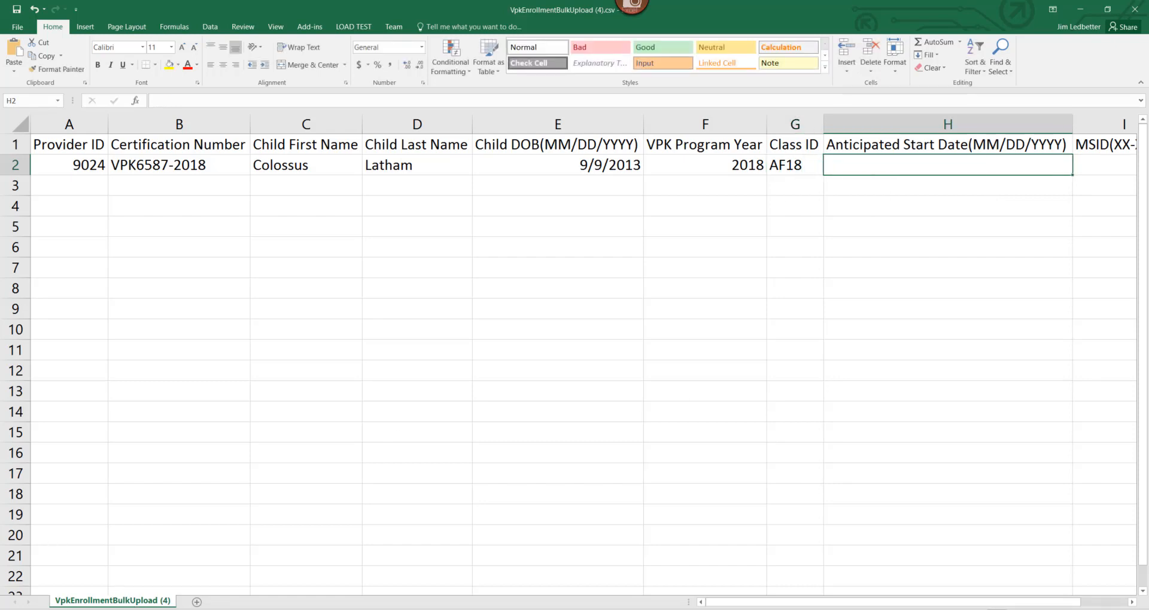
- Look up the class start date on the Provider Portal's VPK enrollment page and enter 8/27/2018 as the anticipated start date in cell H2 in Excel
key(alt+Tab)
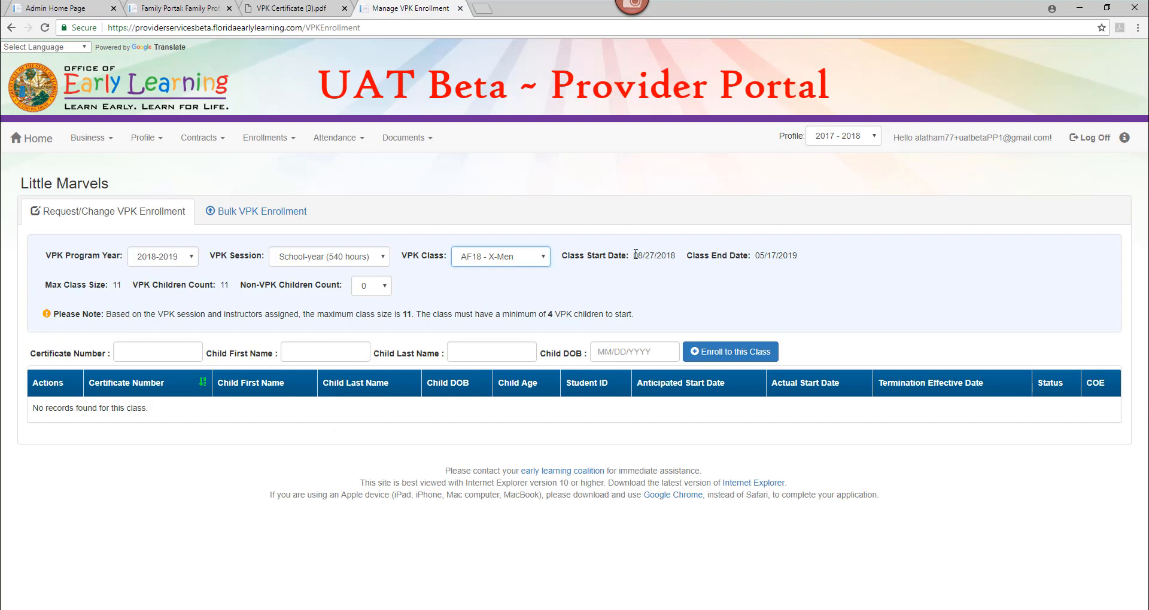
drag(635, 255, 675, 257)
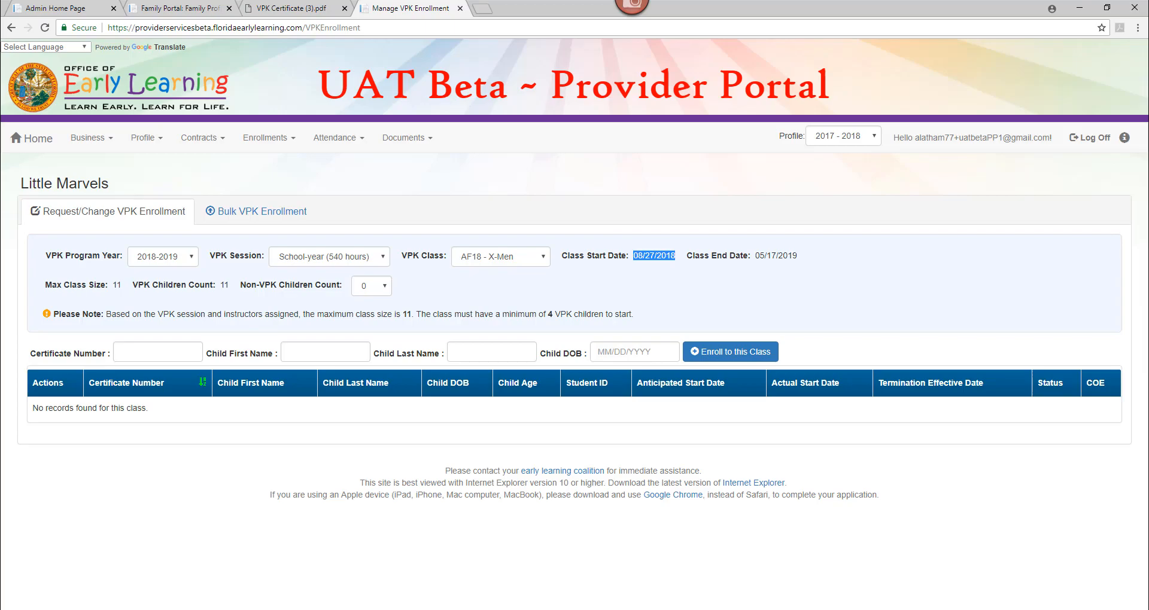
key(alt+Tab)
click(983, 165)
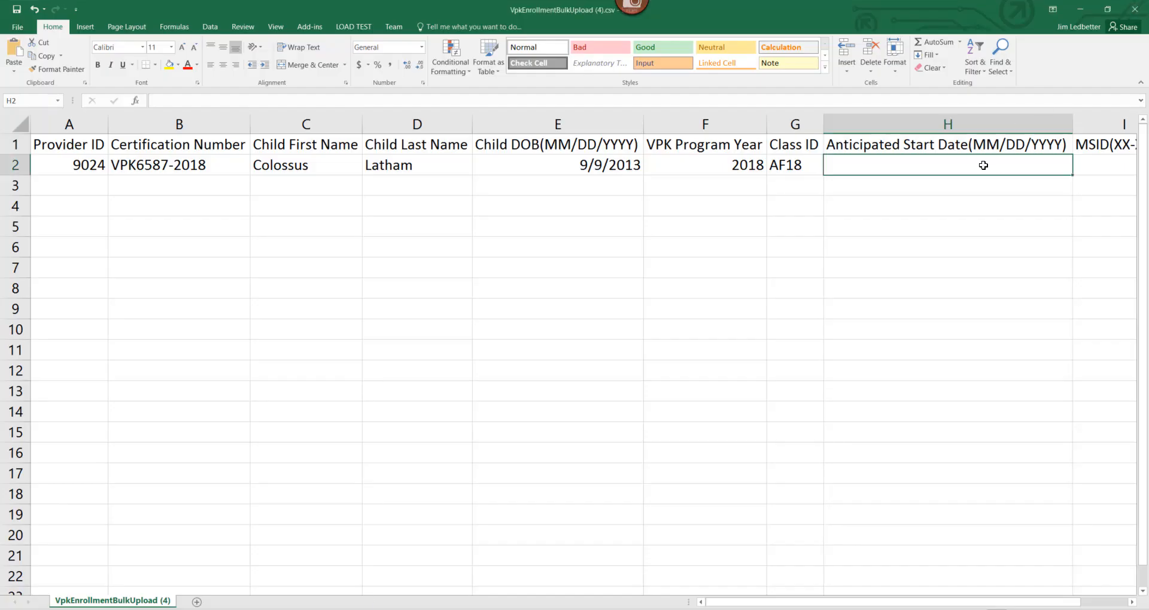
text(8/27/)
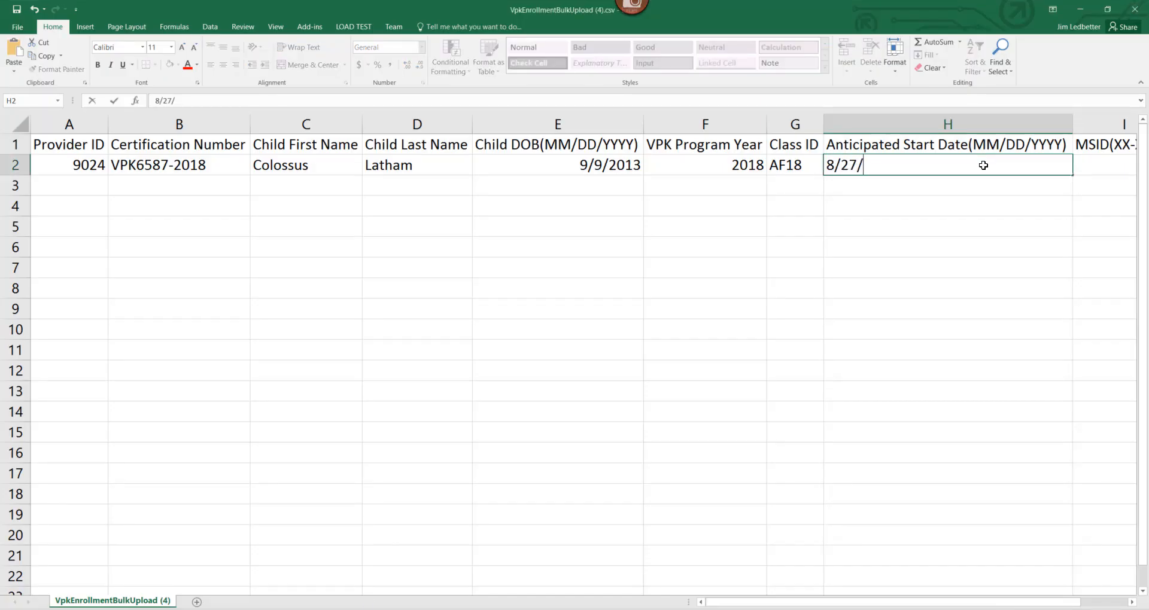
text(2018)
click(1021, 242)
- Examine the MSID(XX-XXXX) column and review every entry in row 2 back to the Provider ID
drag(1063, 604, 1104, 606)
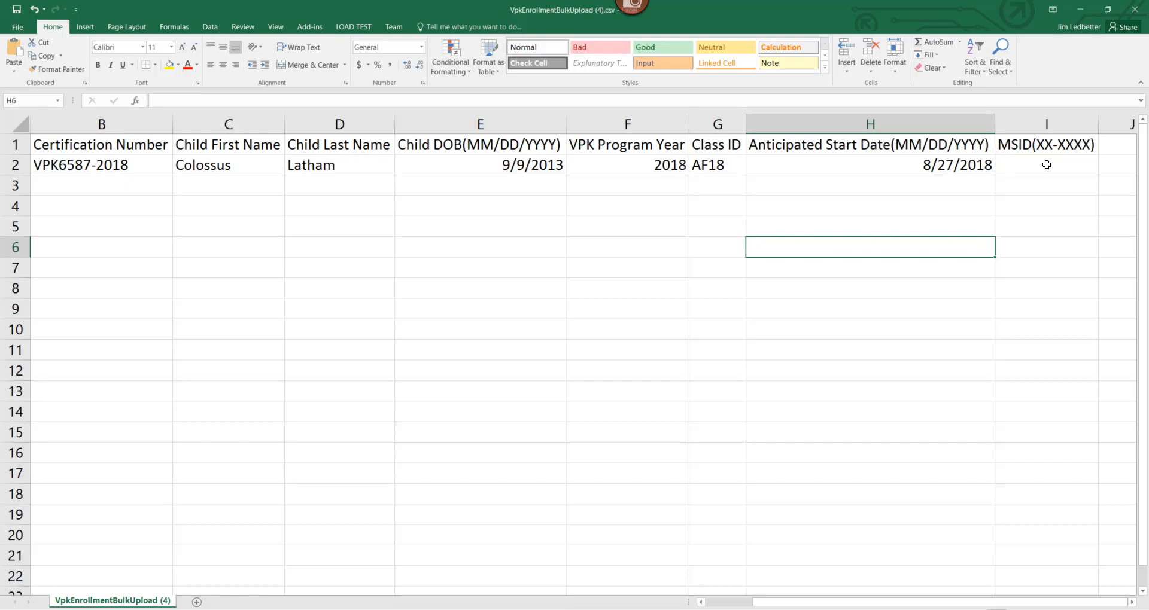
click(1041, 147)
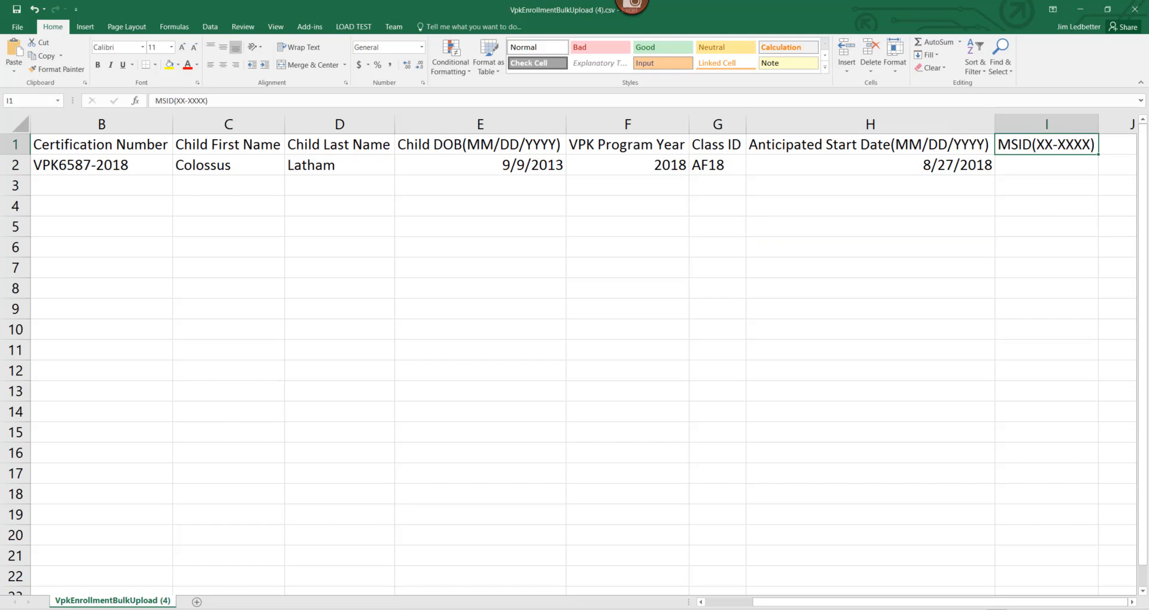
click(1039, 163)
key(Left)
key(Left)
key(Left)
key(Left)
key(Left)
key(Left)
key(Left)
key(Left)
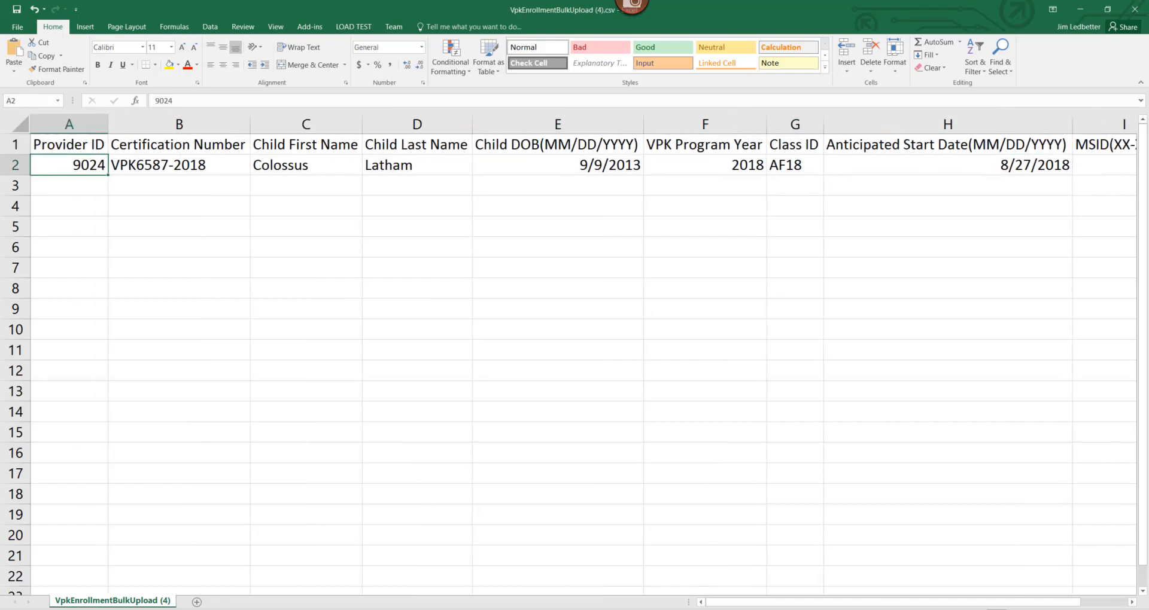
key(Right)
key(Right)
key(Right)
key(Right)
key(Right)
key(Right)
key(Right)
key(Right)
key(Right)
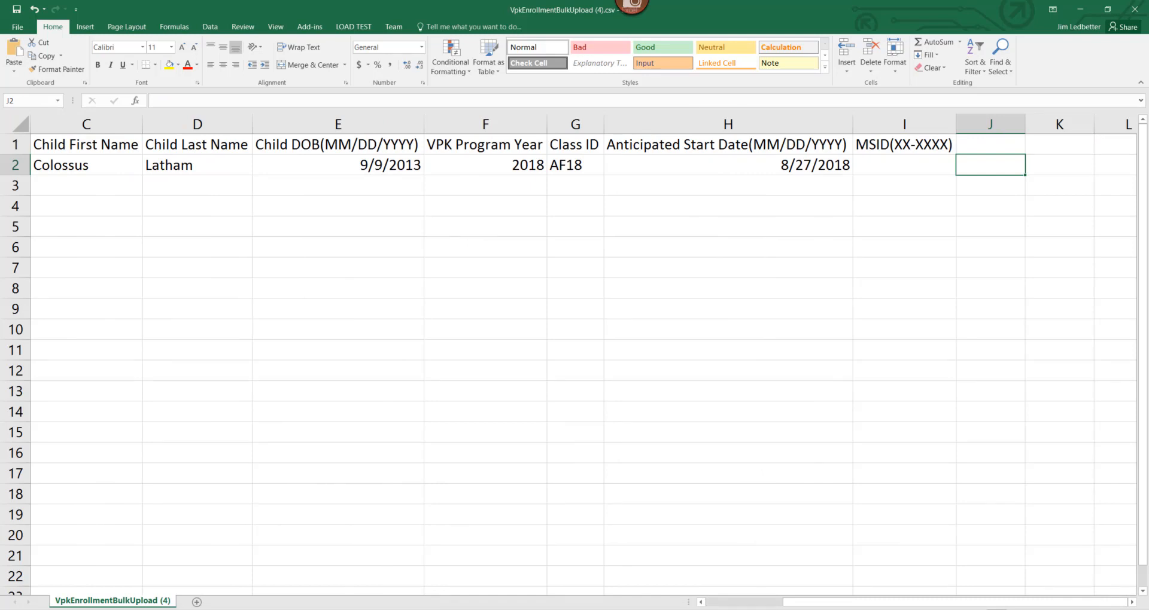
key(Left)
key(Left)
key(Left)
key(Left)
key(Left)
key(Left)
key(Left)
key(Left)
key(Left)
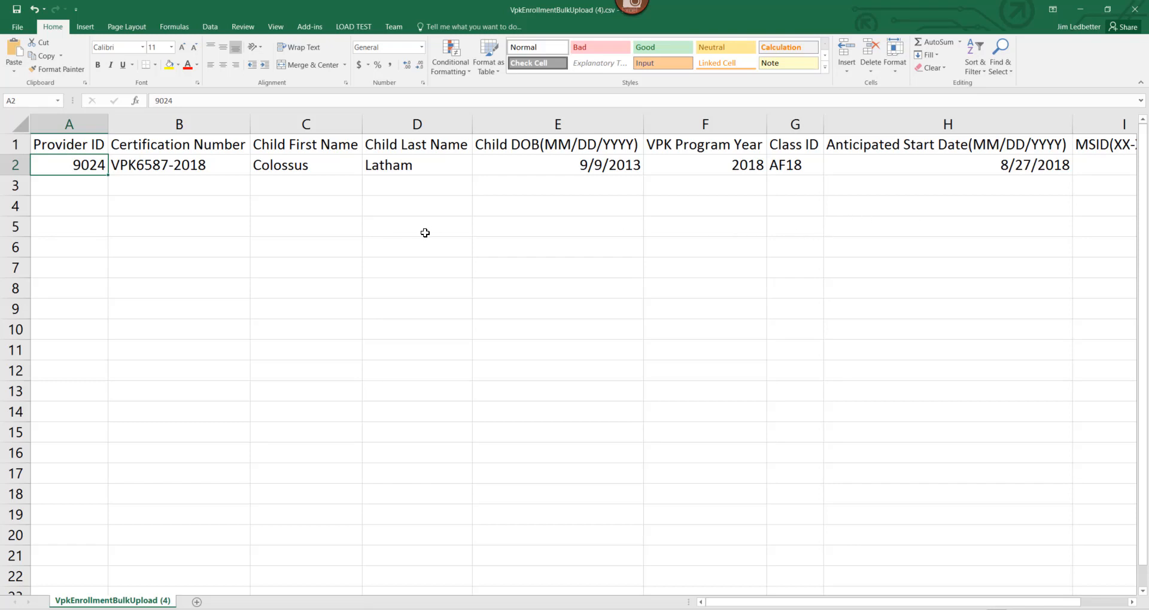
- Save the sheet to the Desktop as "xmen fall class1" in CSV (Comma delimited) format, keeping that format
click(18, 28)
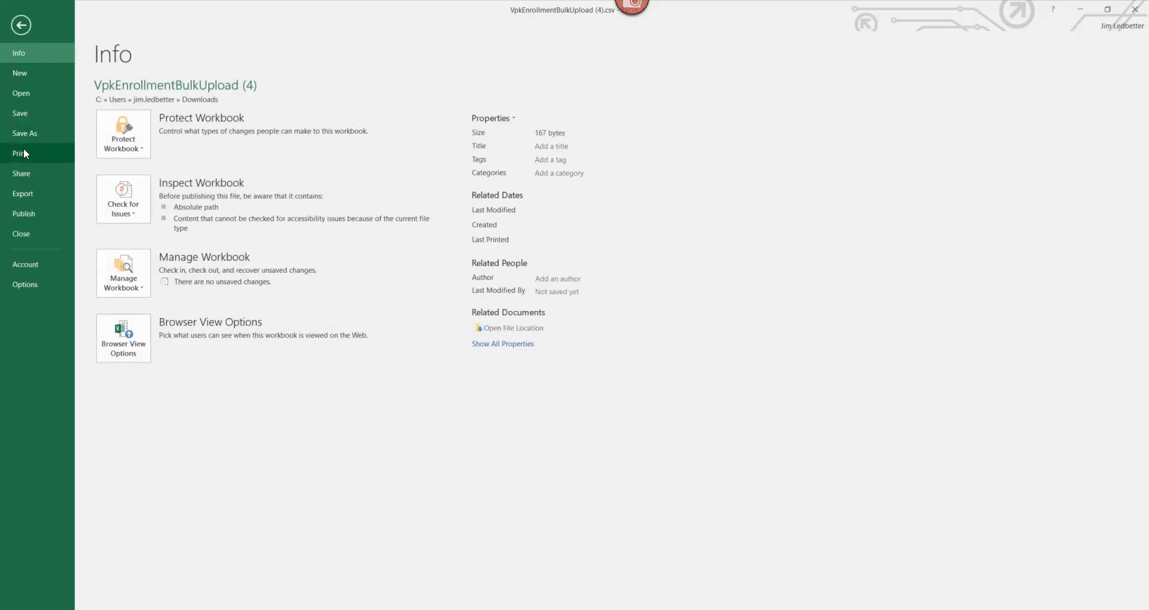
click(24, 133)
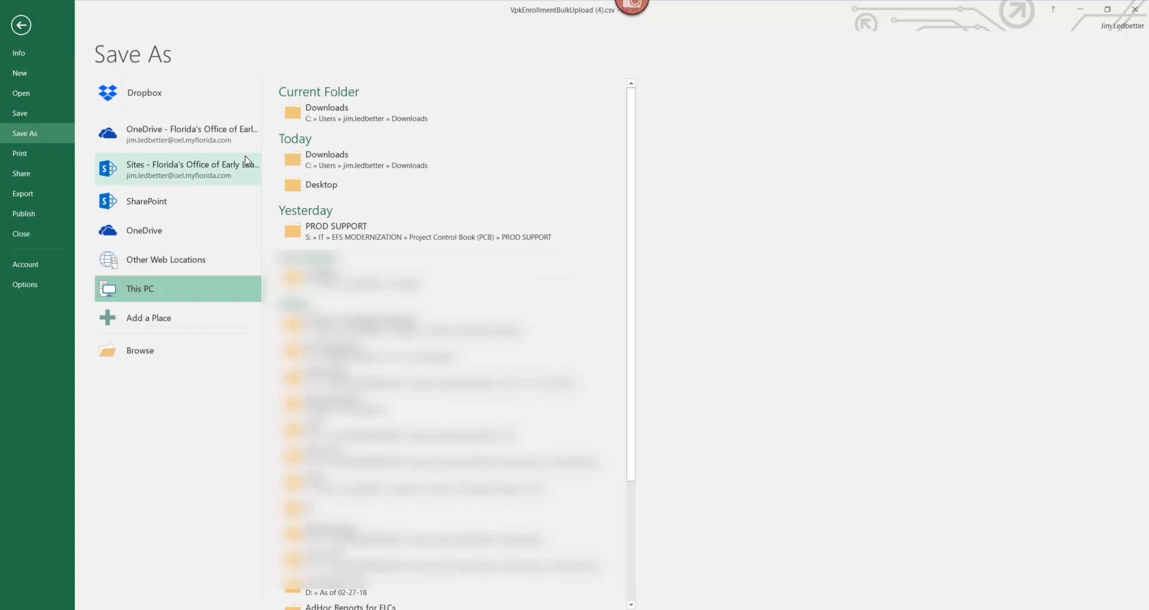
click(331, 185)
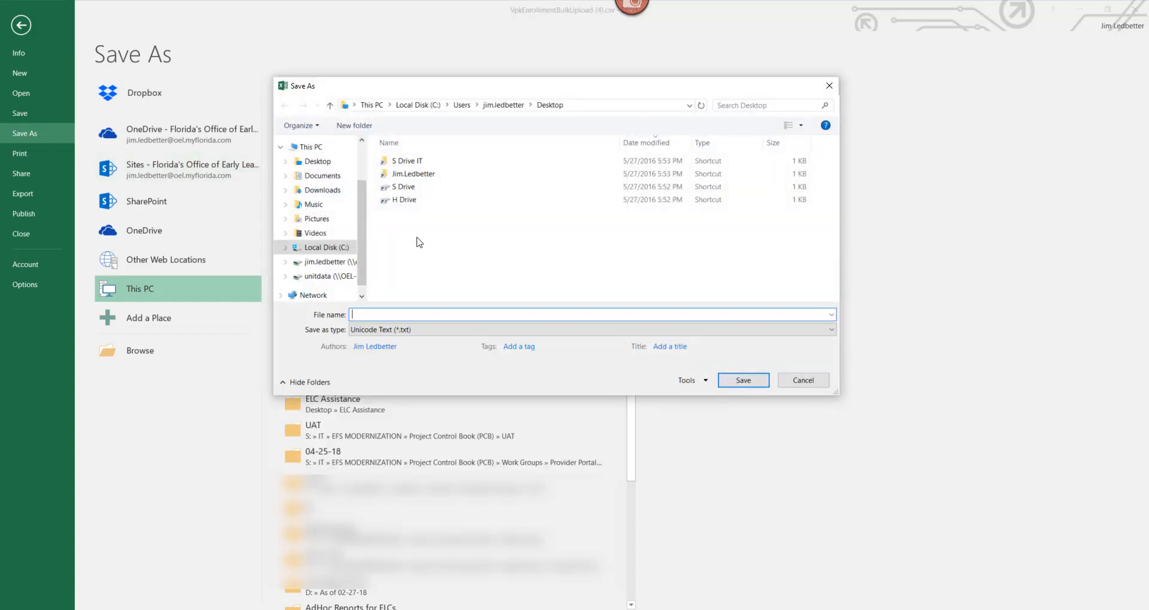
click(392, 329)
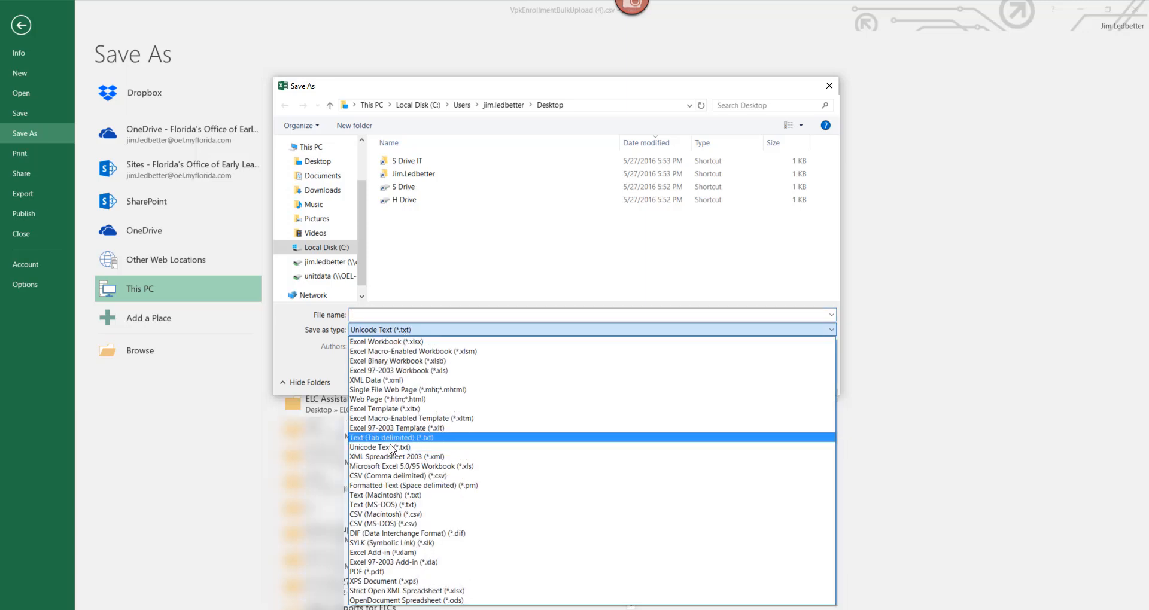
click(388, 477)
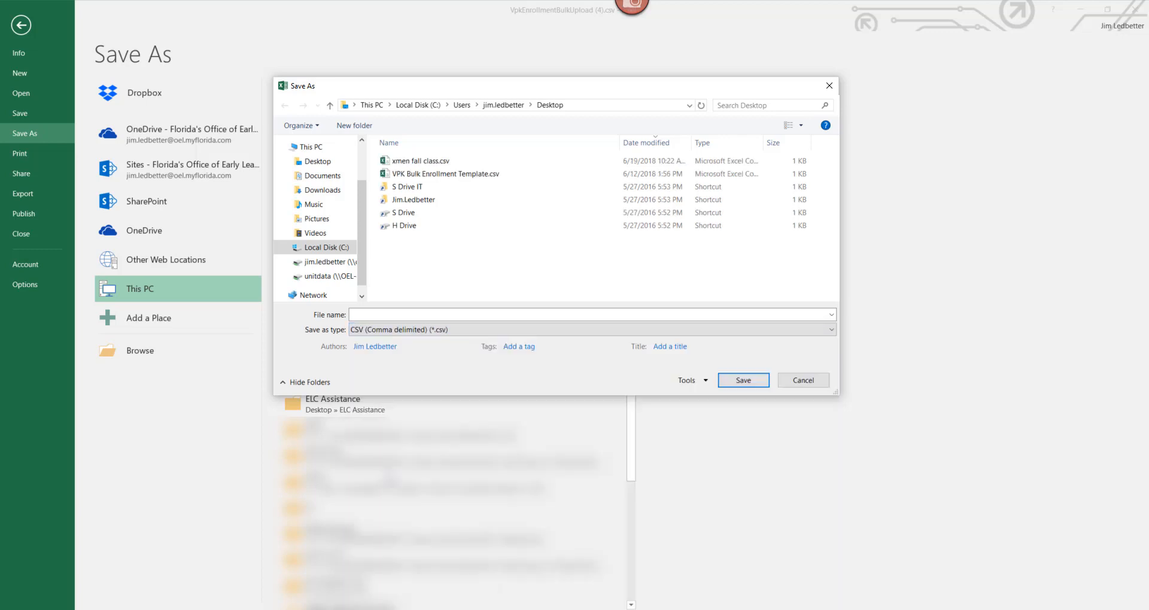
click(502, 314)
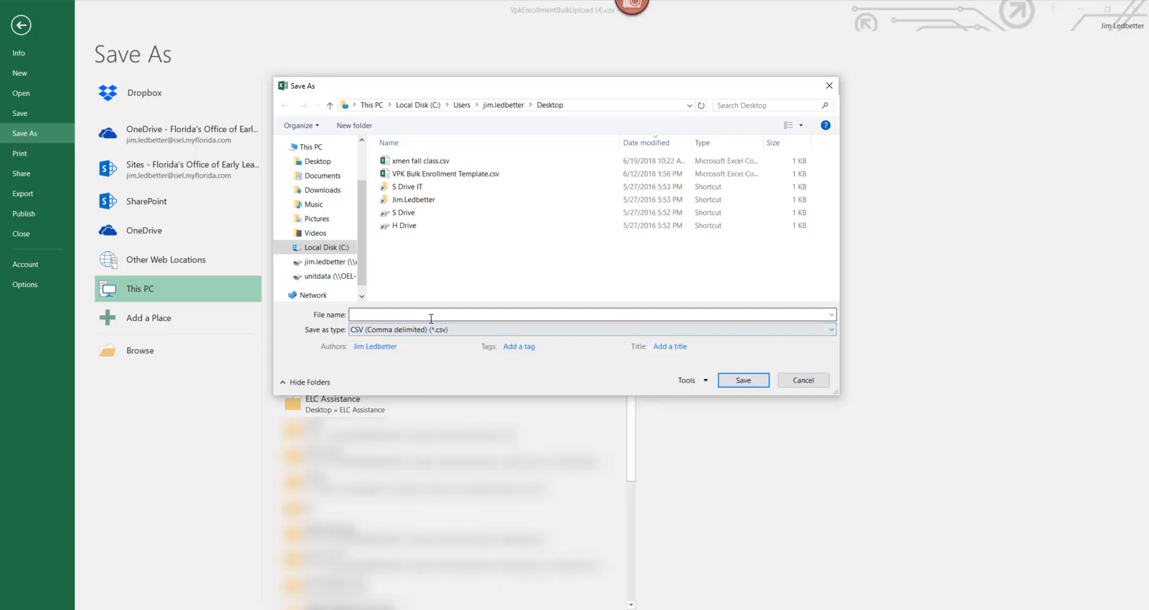
text(xm)
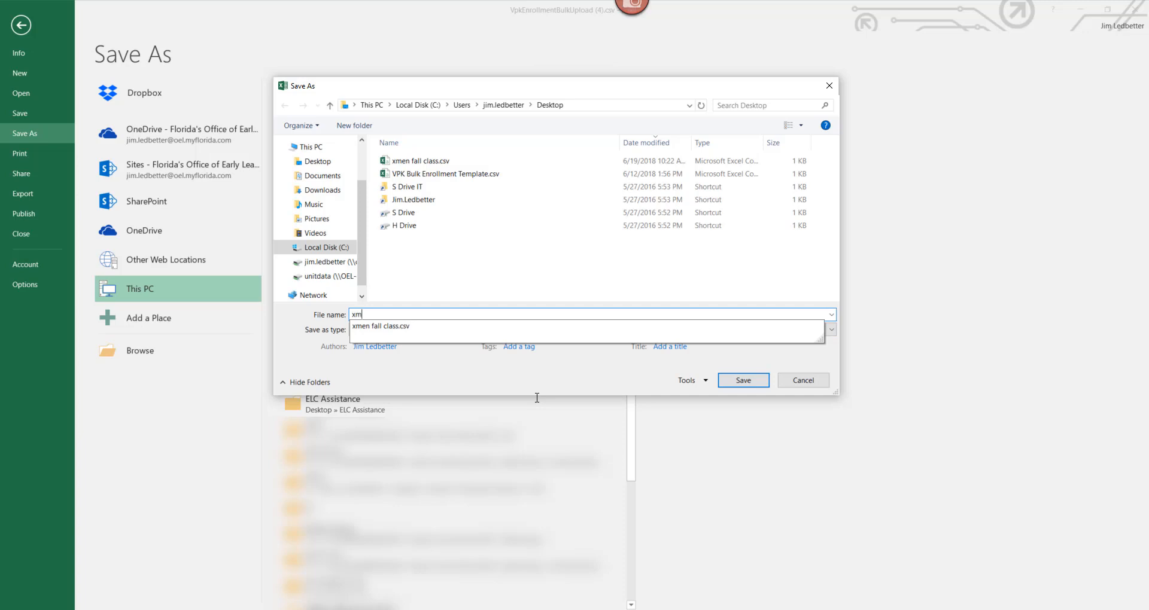
text(en fall class1)
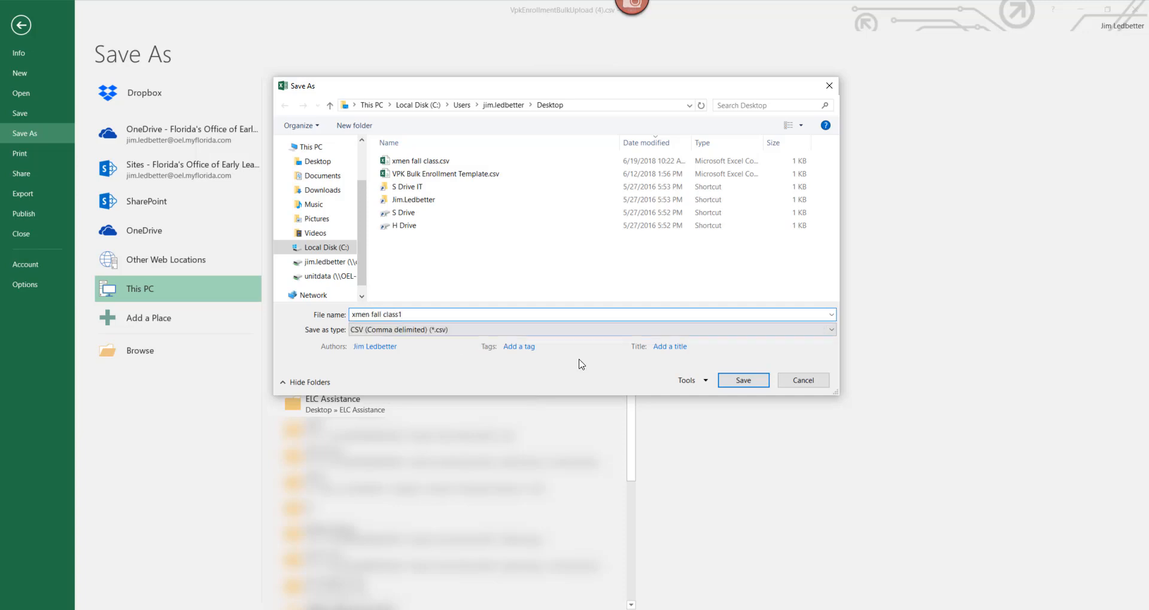
click(738, 384)
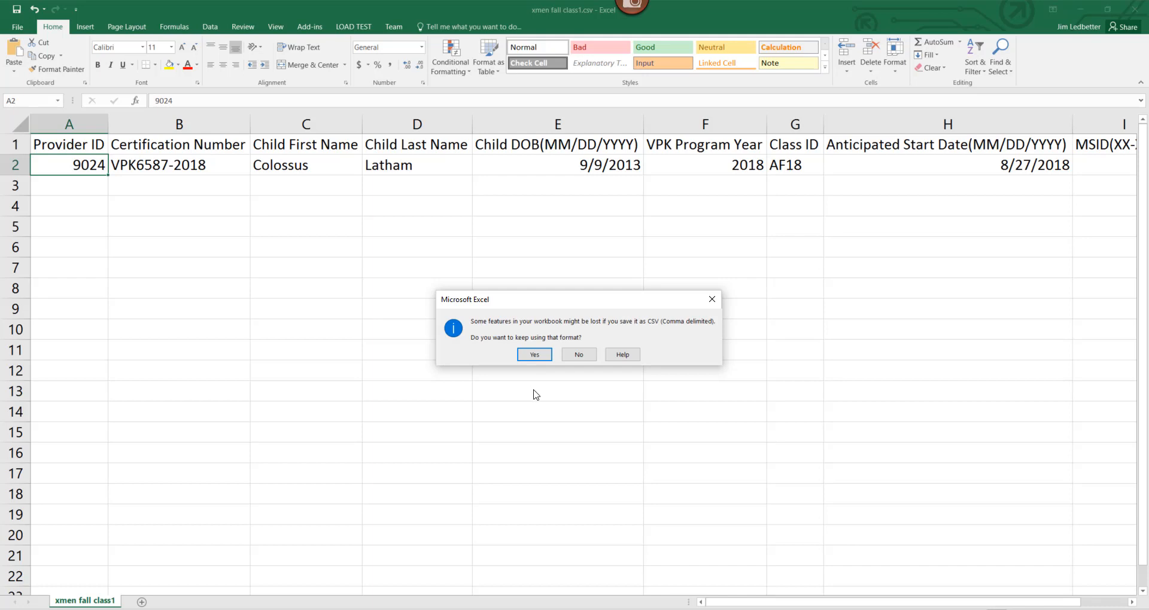
click(534, 355)
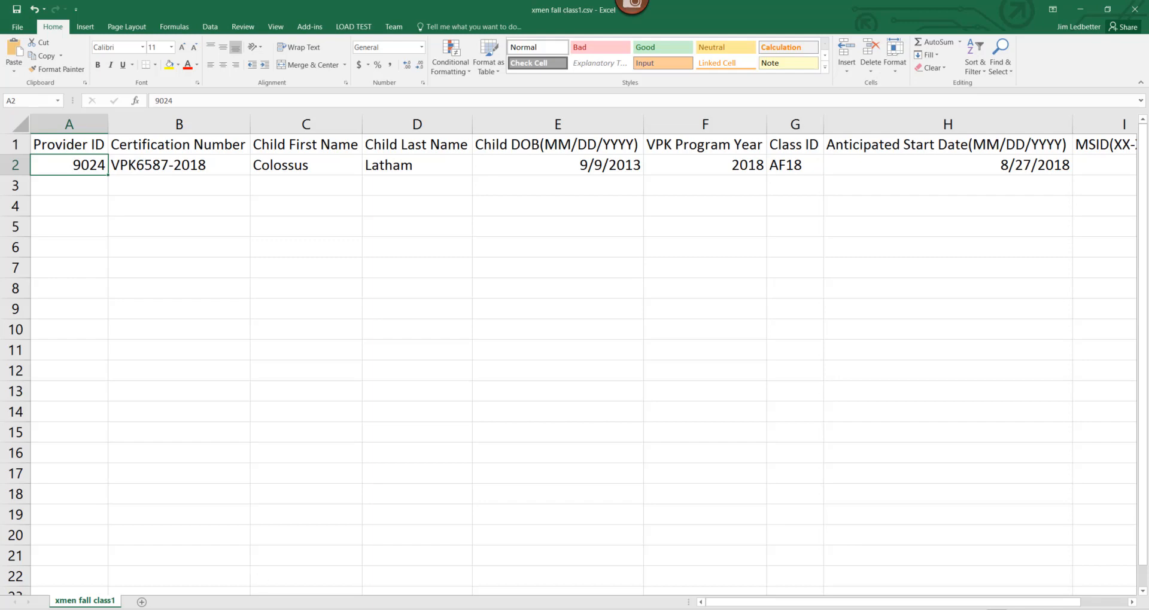
- In the Provider Portal, review the certificate number, child name and date of birth fields used to enroll a single child
key(alt+Tab)
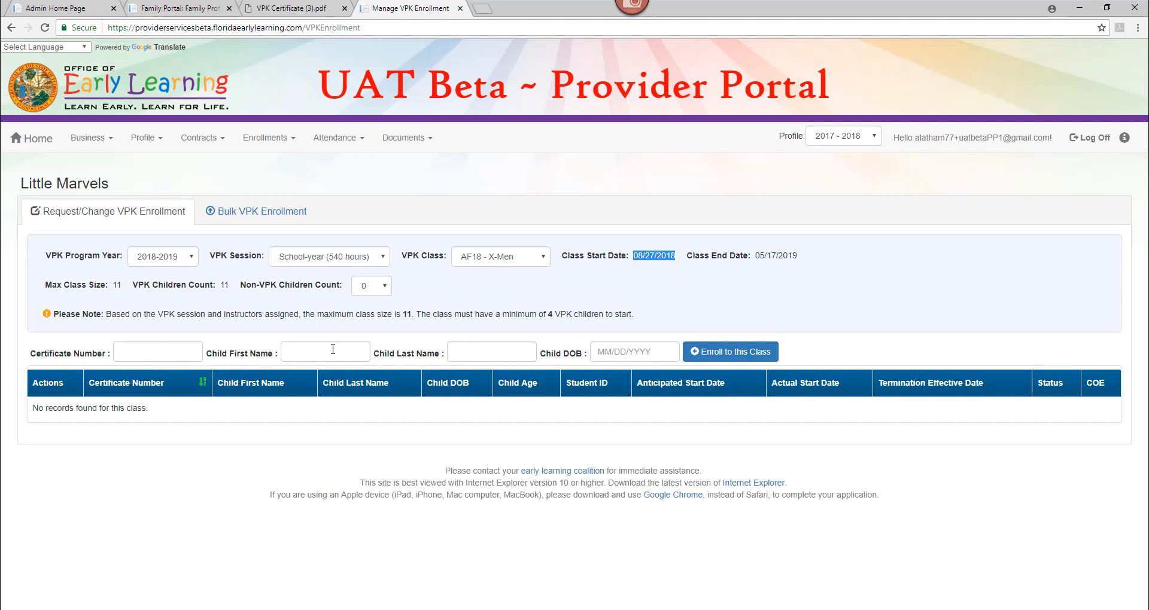
click(360, 351)
click(491, 352)
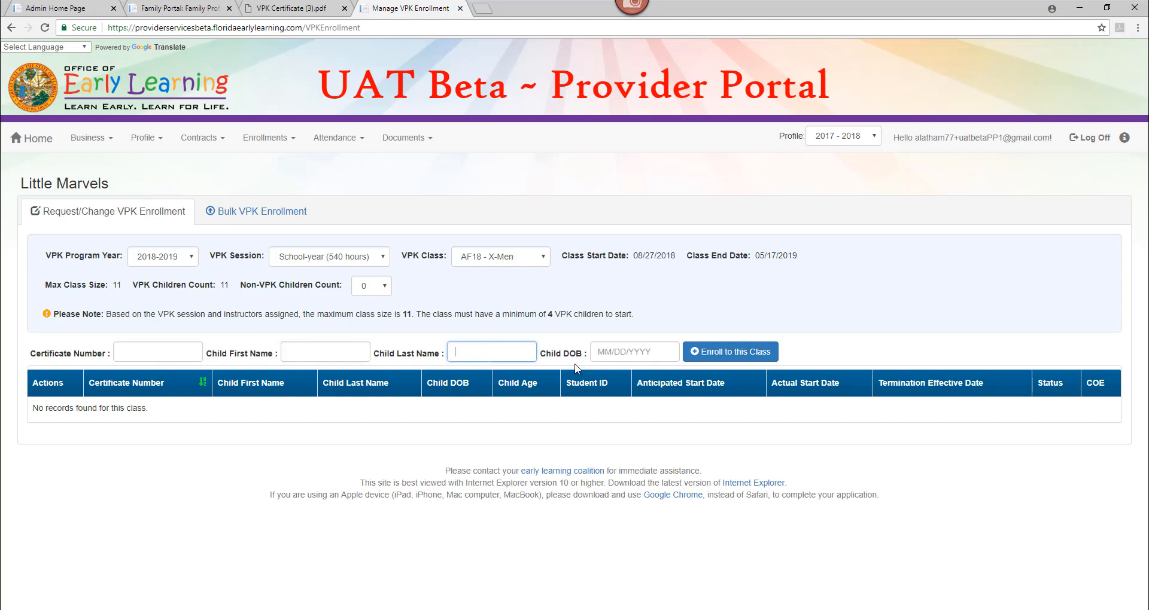
click(624, 353)
click(179, 351)
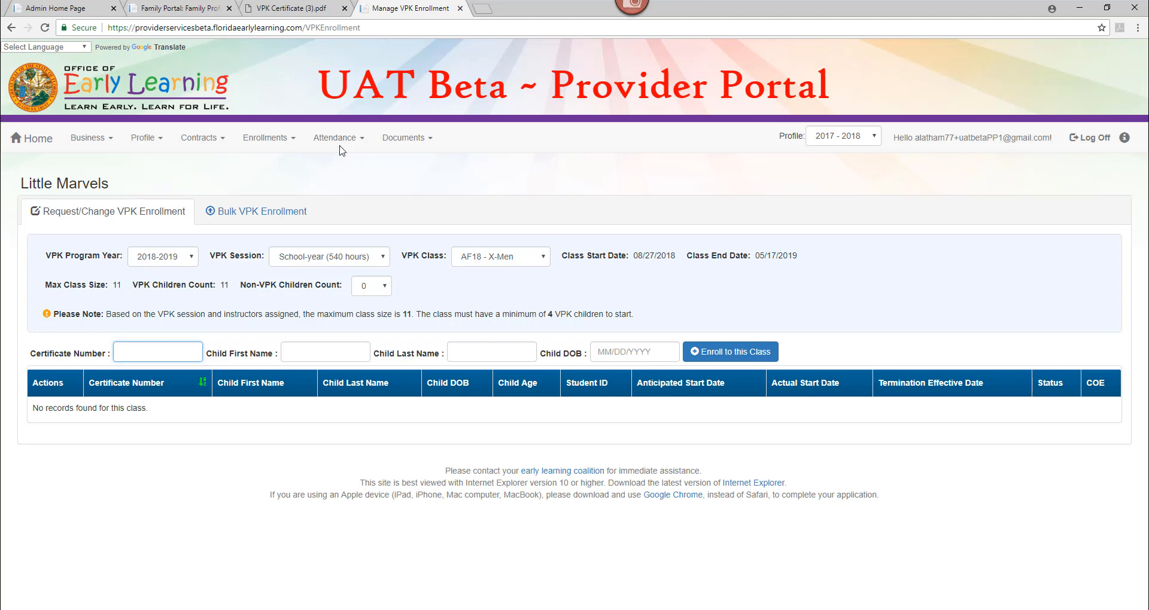
- Compare the certificate issue date on the eligibility certificate with the anticipated start date in H2 in Excel, and return to the portal's VPK enrollment page
click(301, 9)
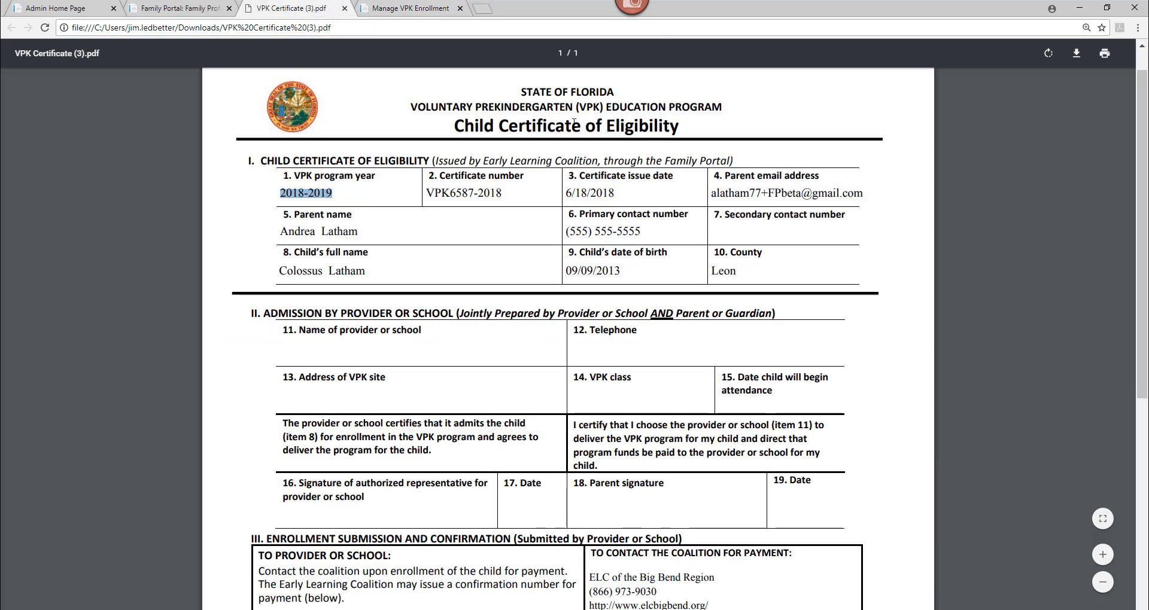
drag(615, 192, 565, 190)
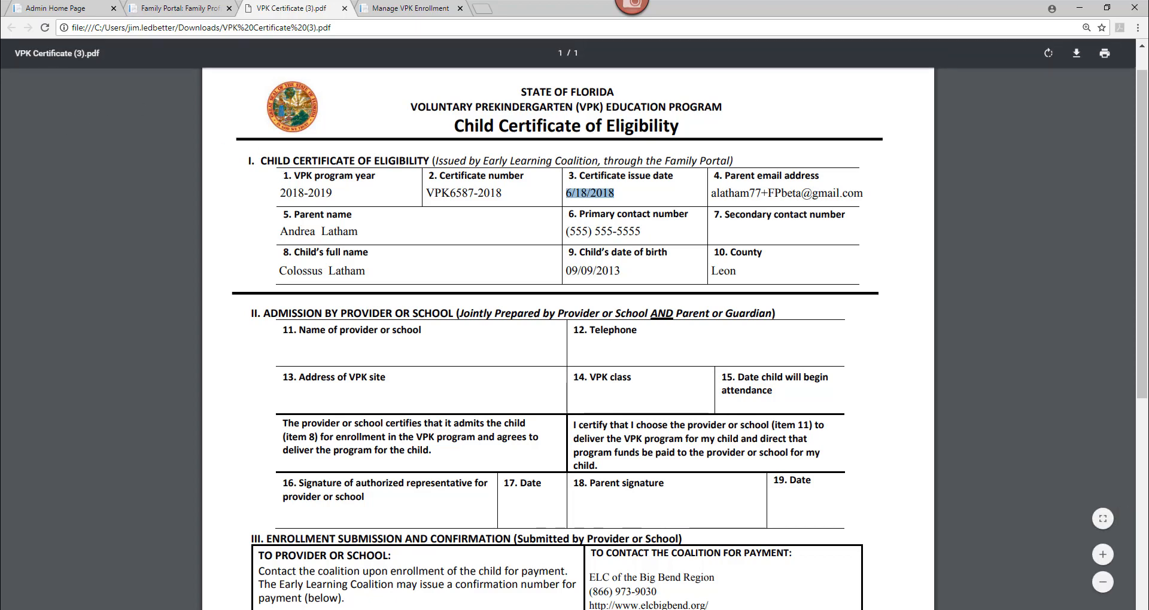
key(alt+Tab)
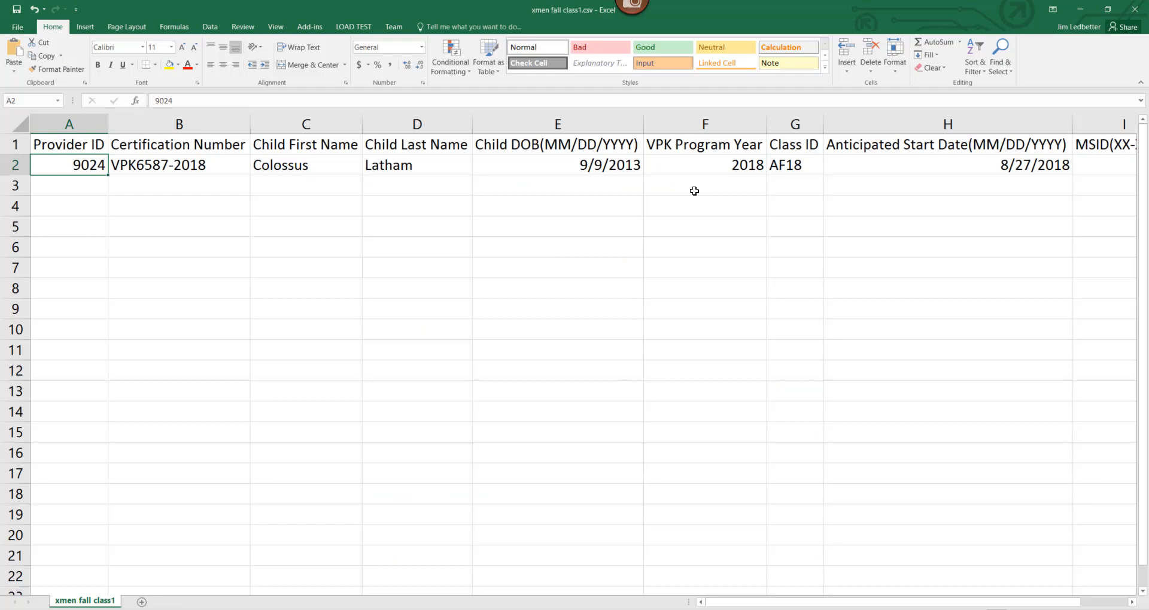
click(892, 166)
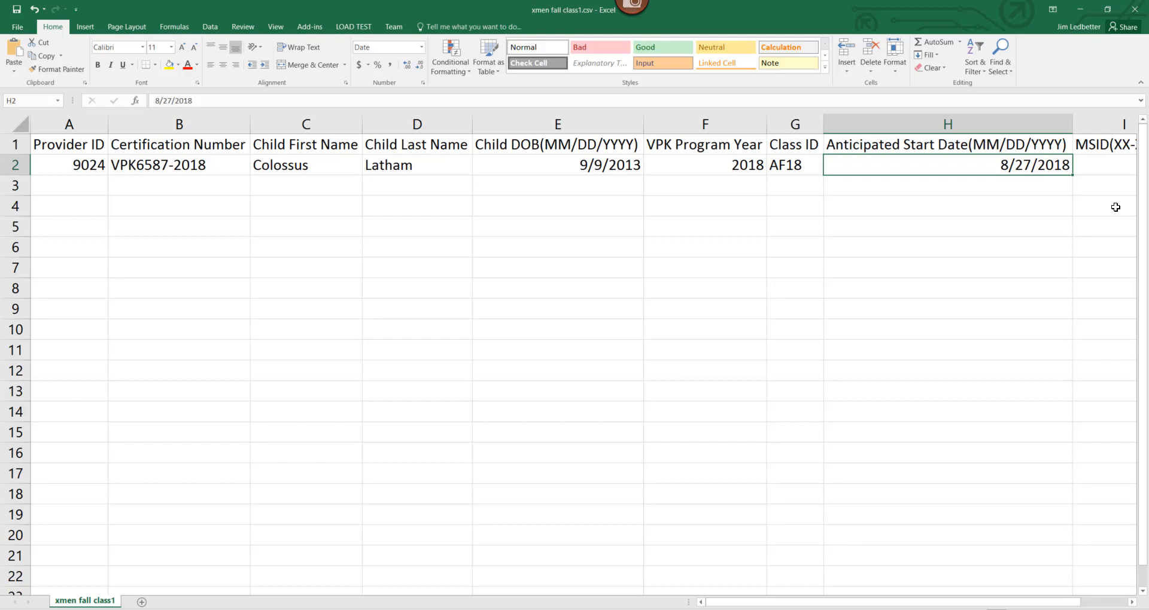
click(1079, 9)
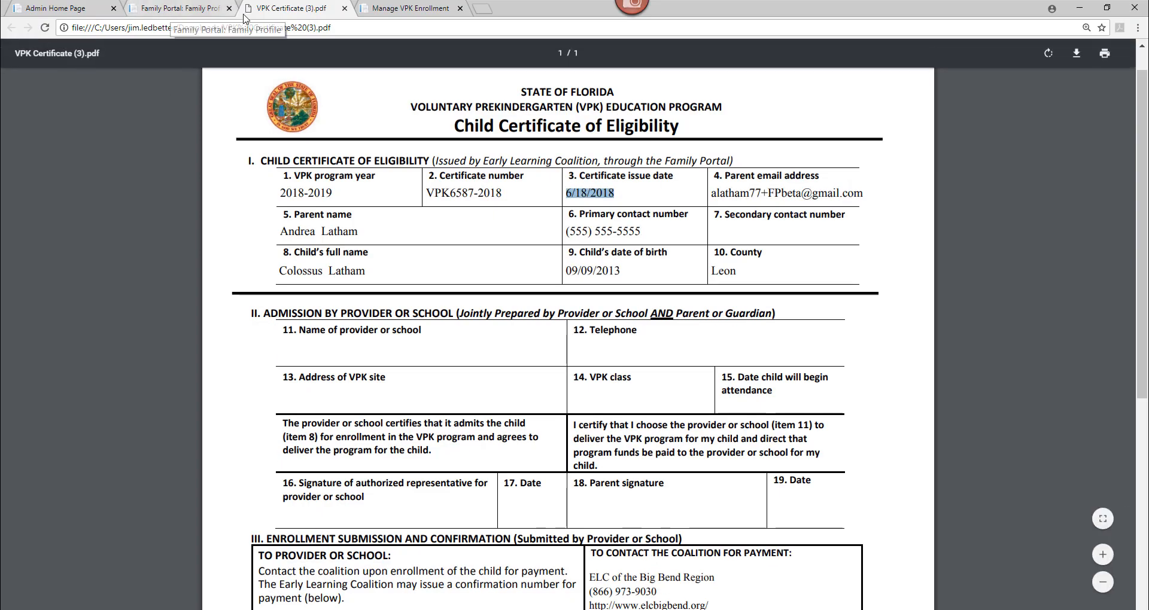
click(386, 8)
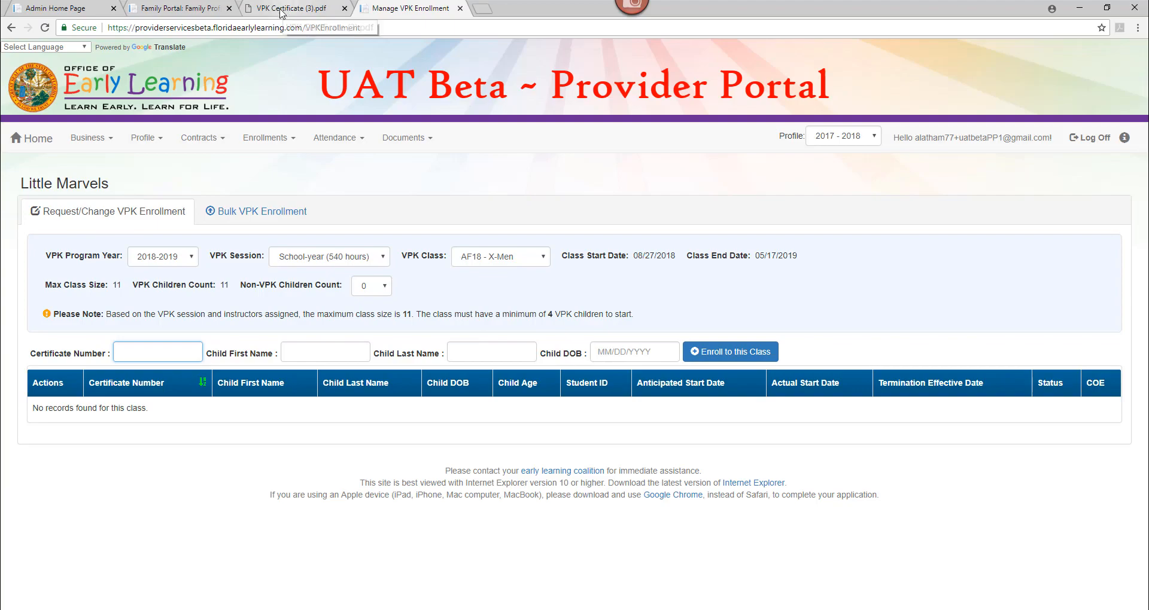
- Switch to xmen fall class1.csv in Excel and close it, saving it as CSV (Comma delimited) over the existing Desktop file
click(389, 609)
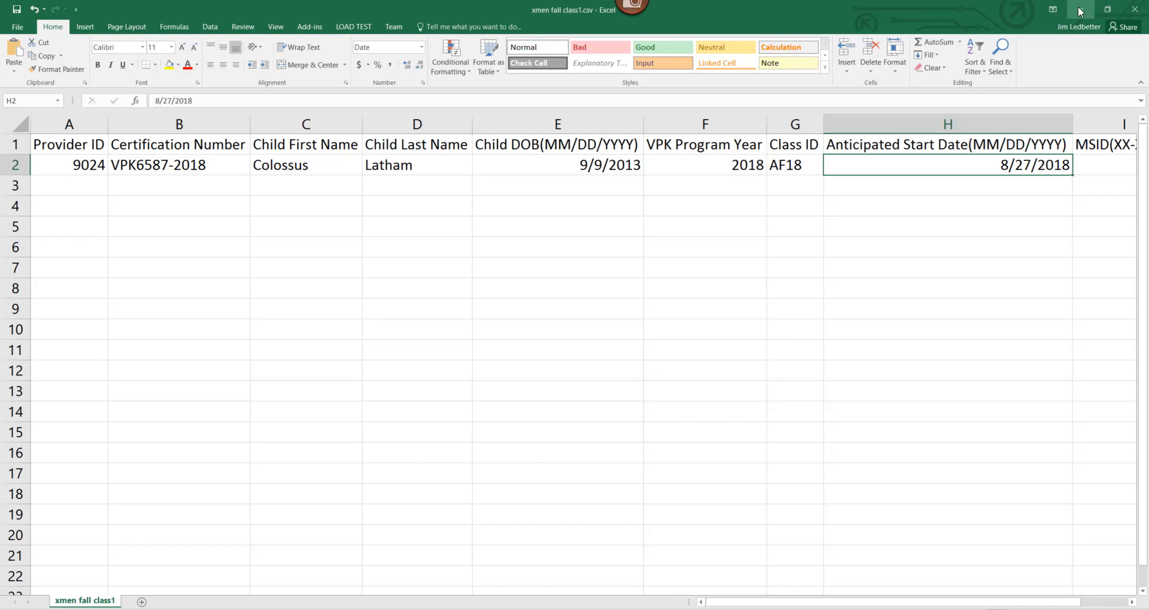
click(1135, 9)
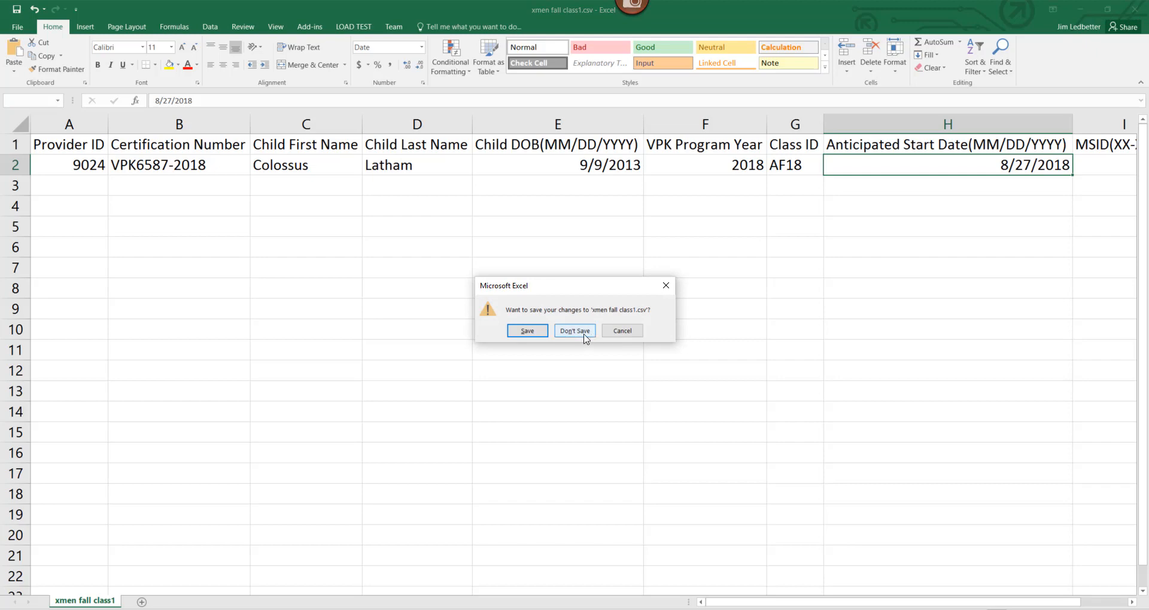
click(527, 330)
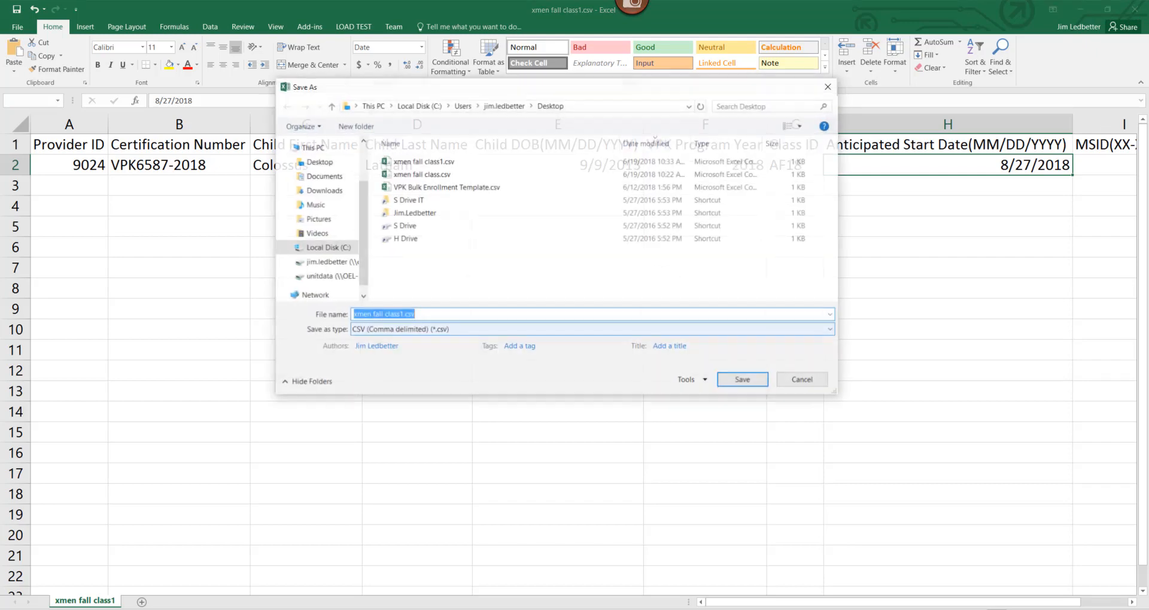
click(421, 161)
click(740, 383)
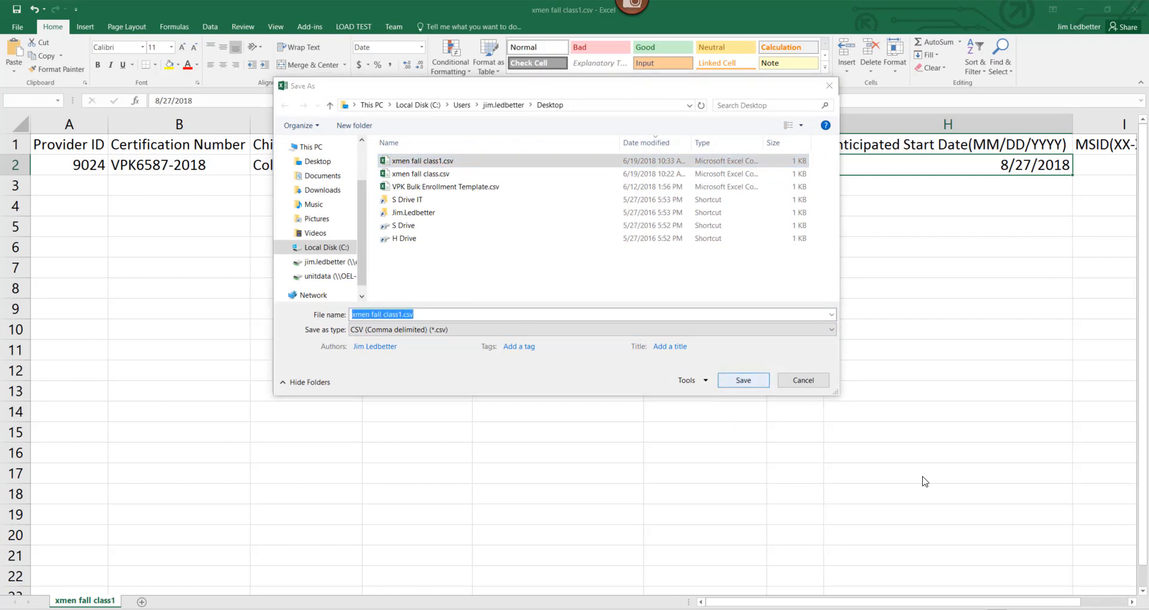
key(Return)
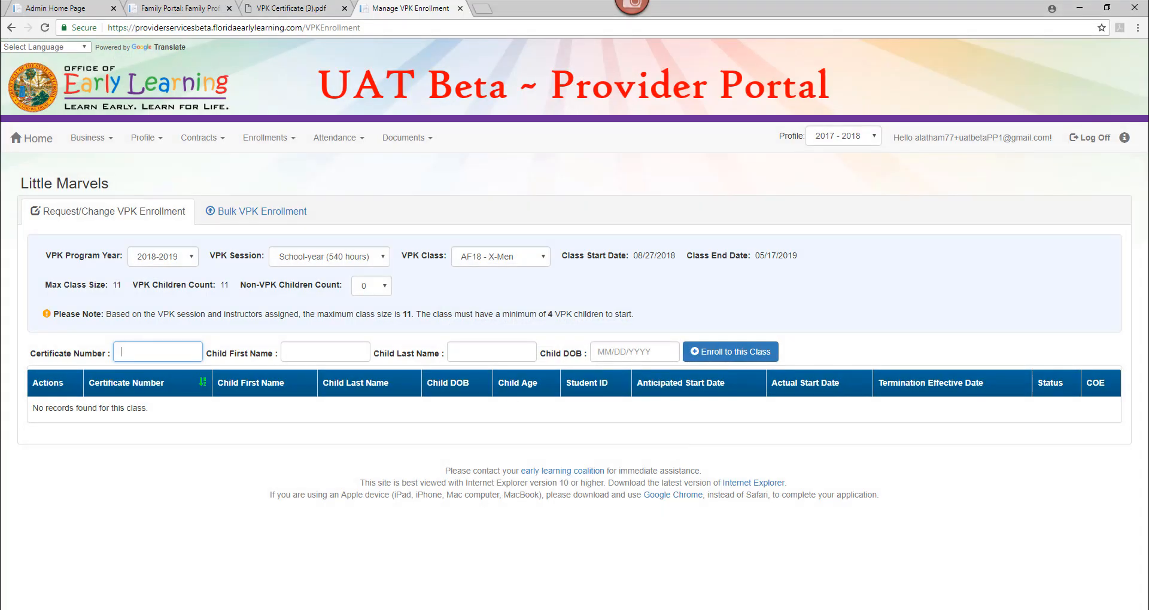
- Bring up the xmen fall class.csv workbook in Excel and autofit all of its columns to their contents
click(239, 609)
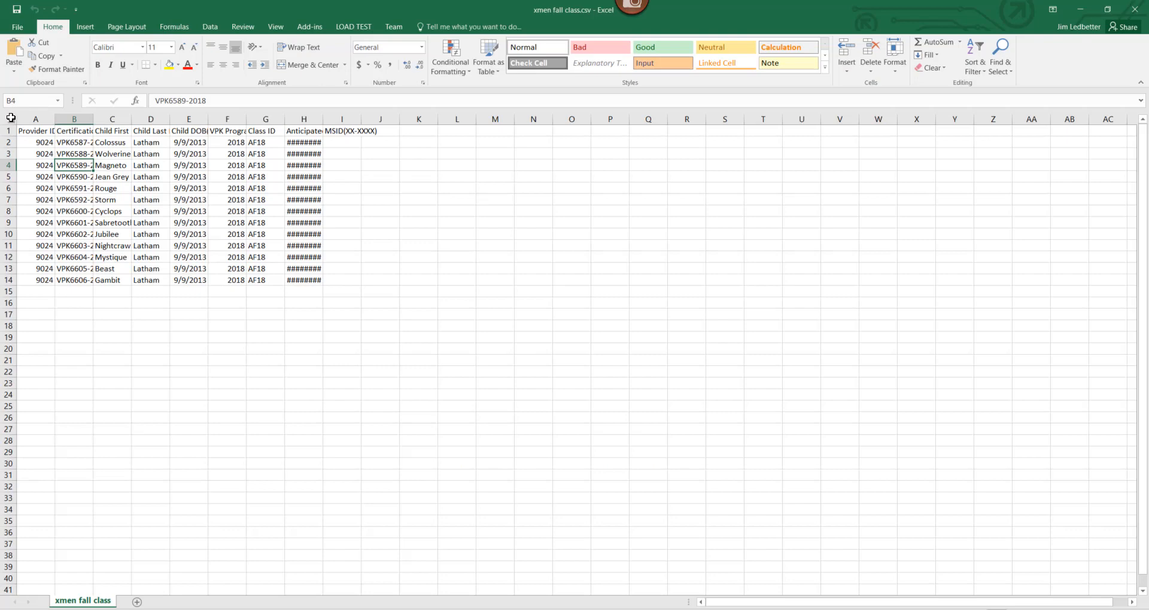
click(10, 117)
double_click(54, 120)
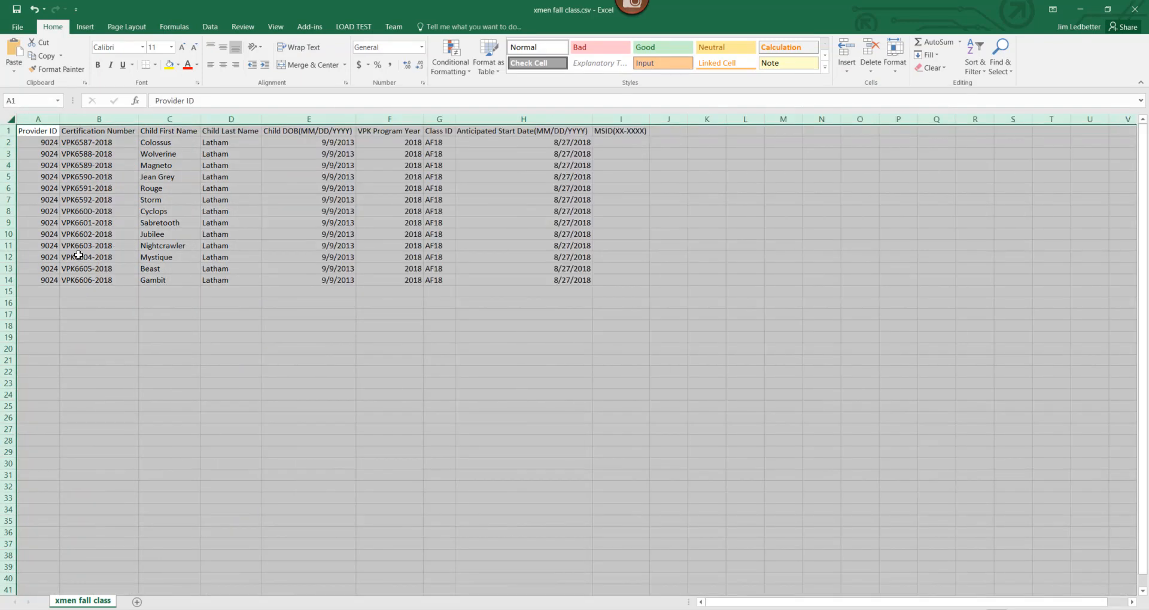
key(ctrl+Down)
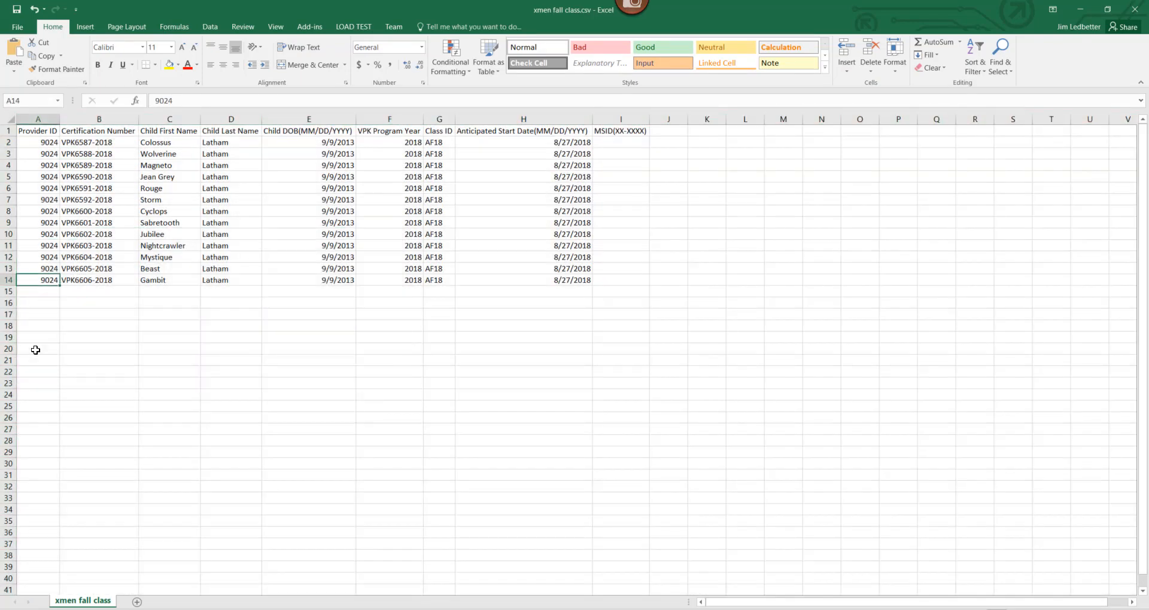
scroll(427, 330, up, 5)
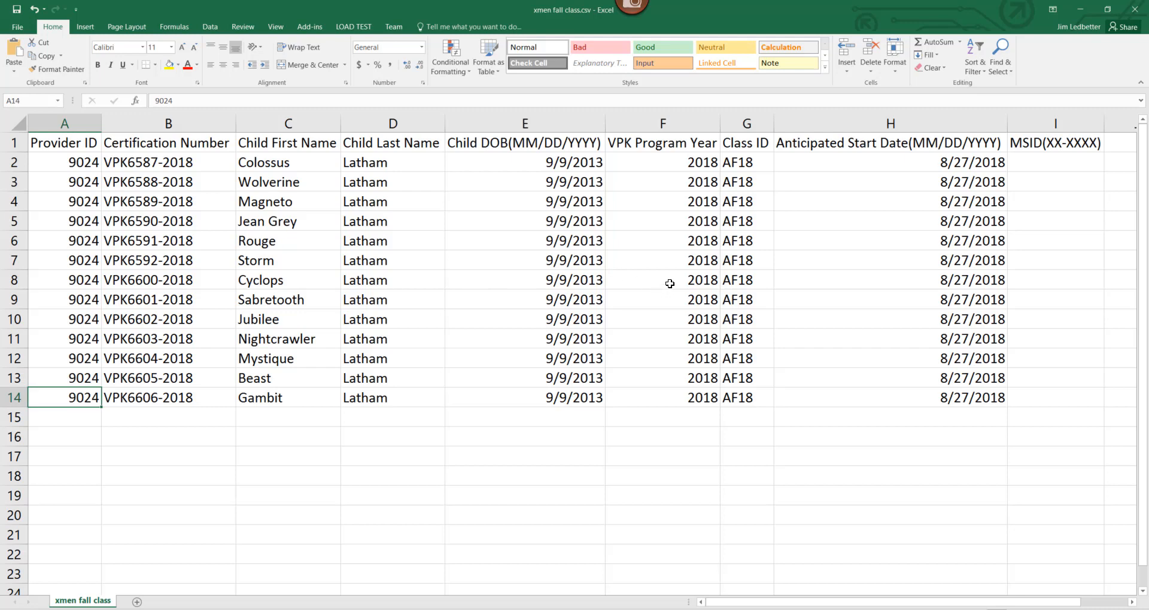
- Set the VPK Program Year in F8 to 2019 and the Class ID in G10 to GF18
click(120, 283)
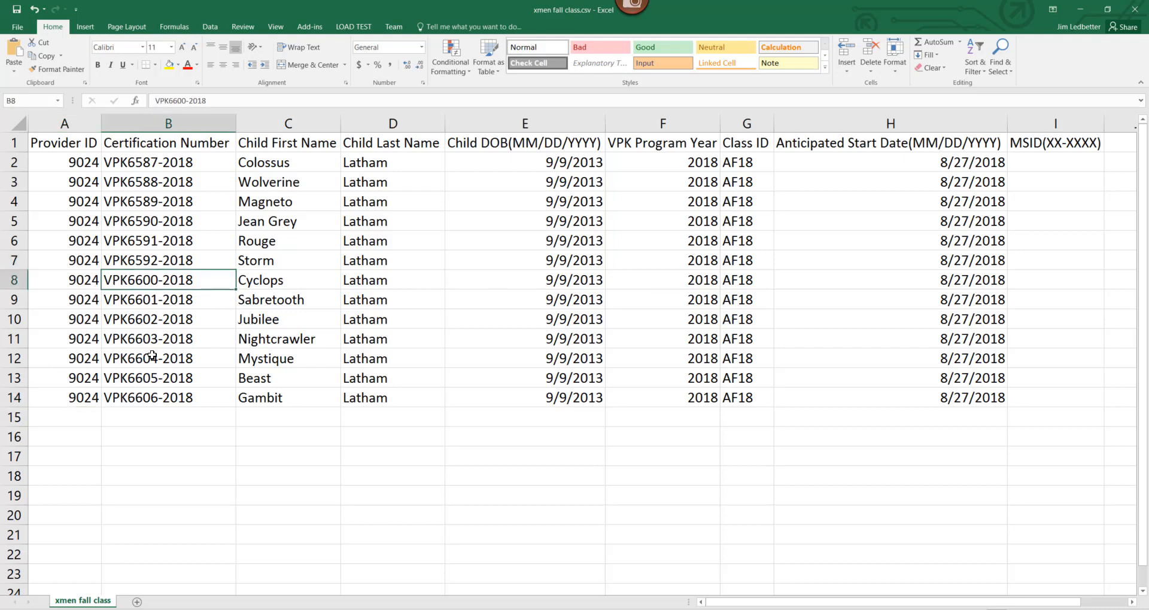
click(675, 282)
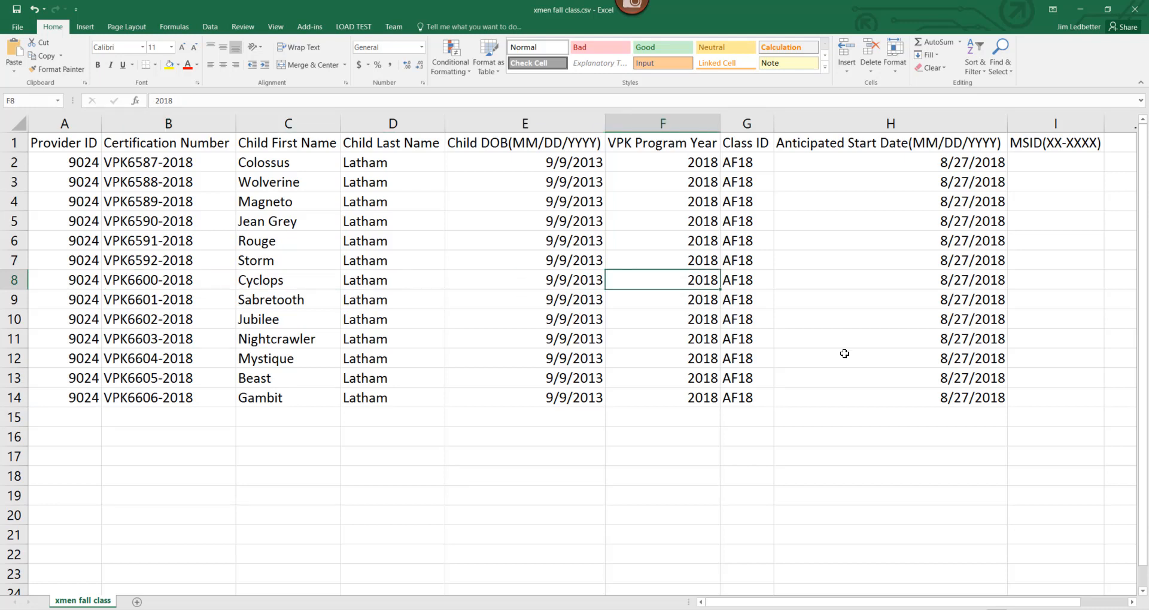
text(2019)
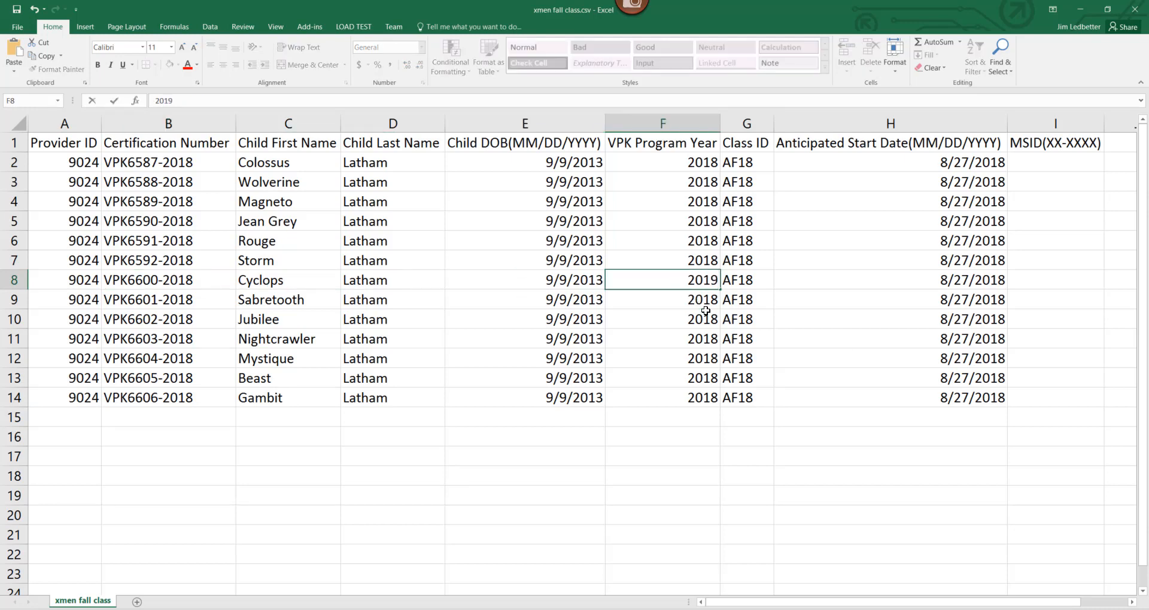
click(738, 322)
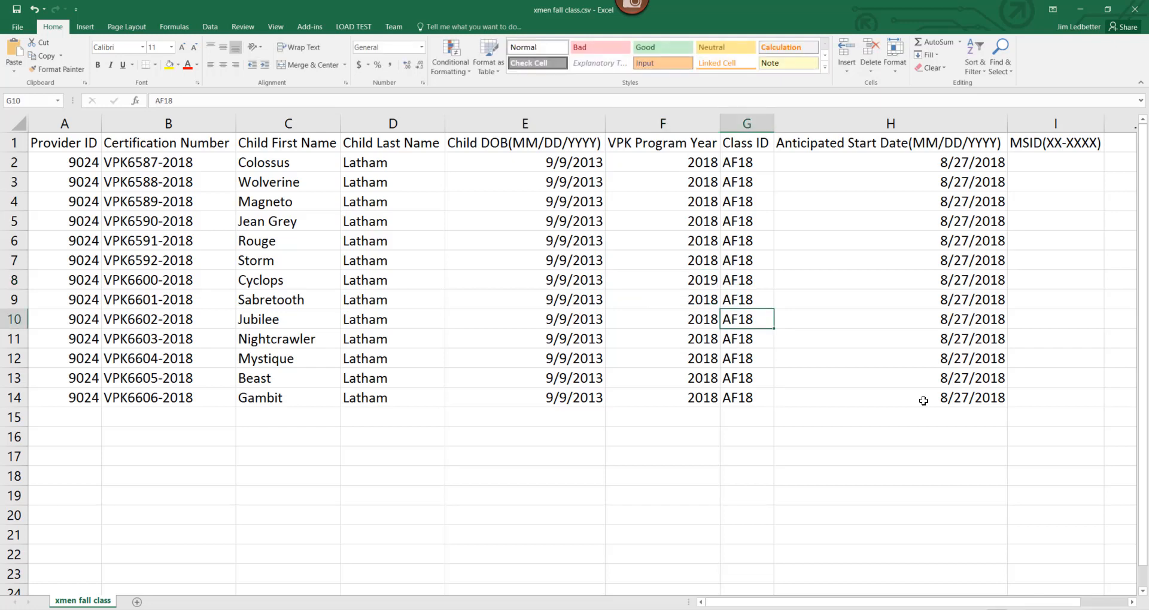
text(G)
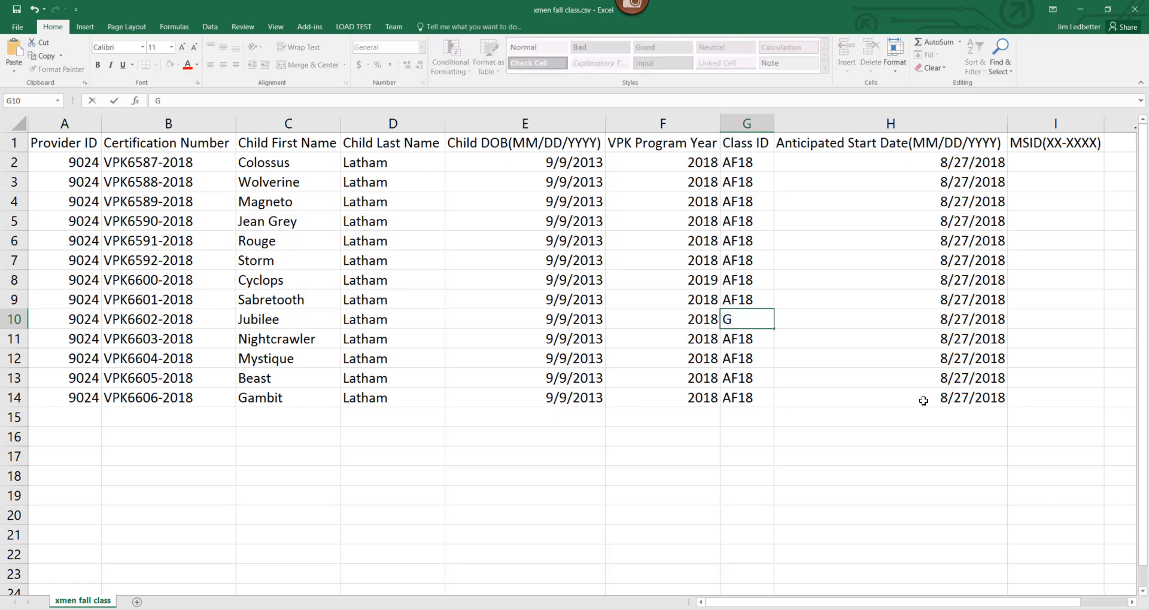
text(F18)
- Set the Anticipated Start Date in H11 to 6/15/2018
click(939, 203)
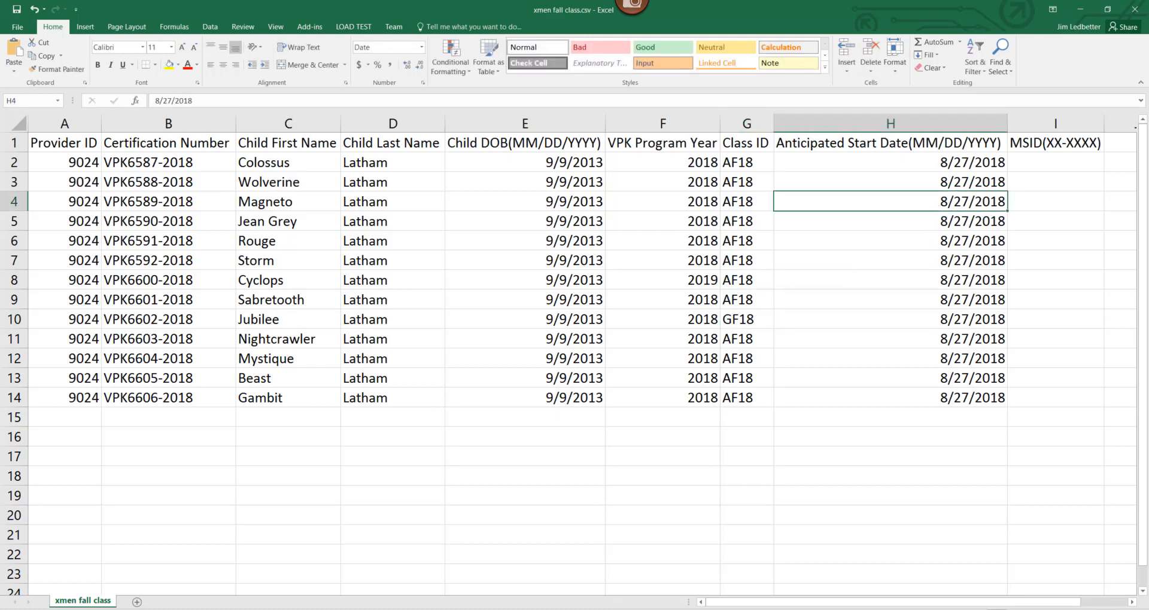
click(937, 341)
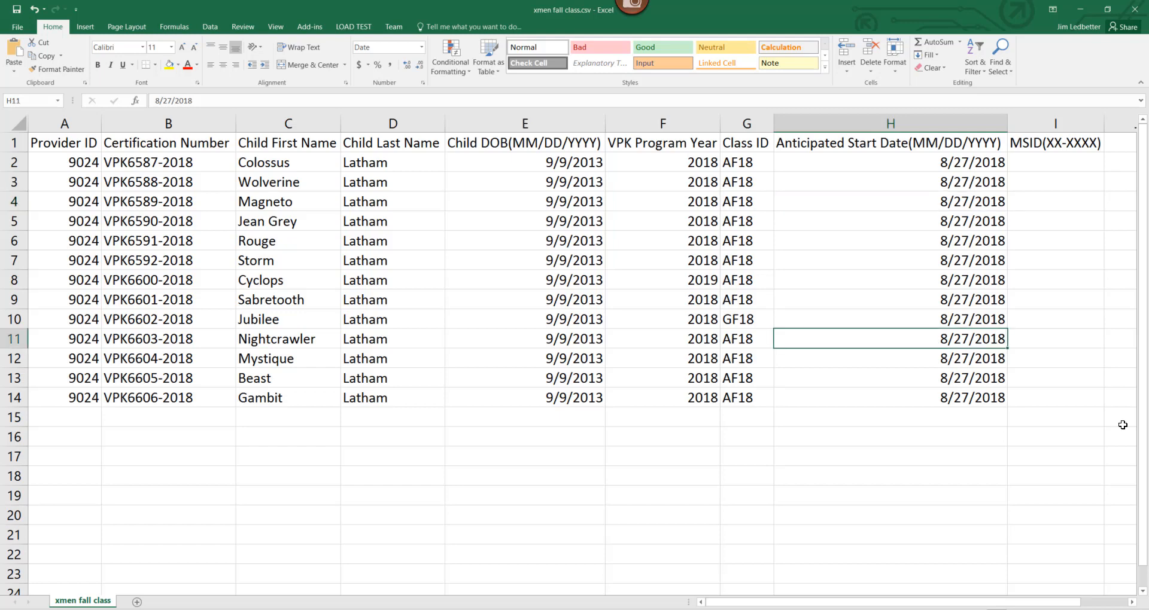
text(6/15)
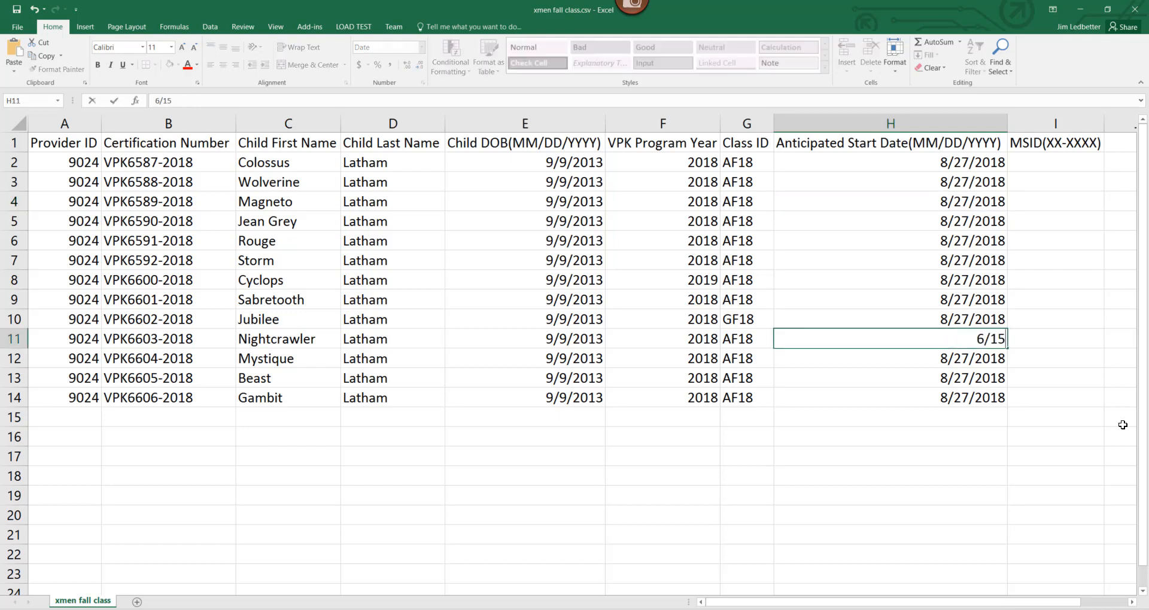
text(/2018)
- Review the roster entries column by column, from Provider ID through Anticipated Start Date to MSID(XX-XXXX)
click(96, 187)
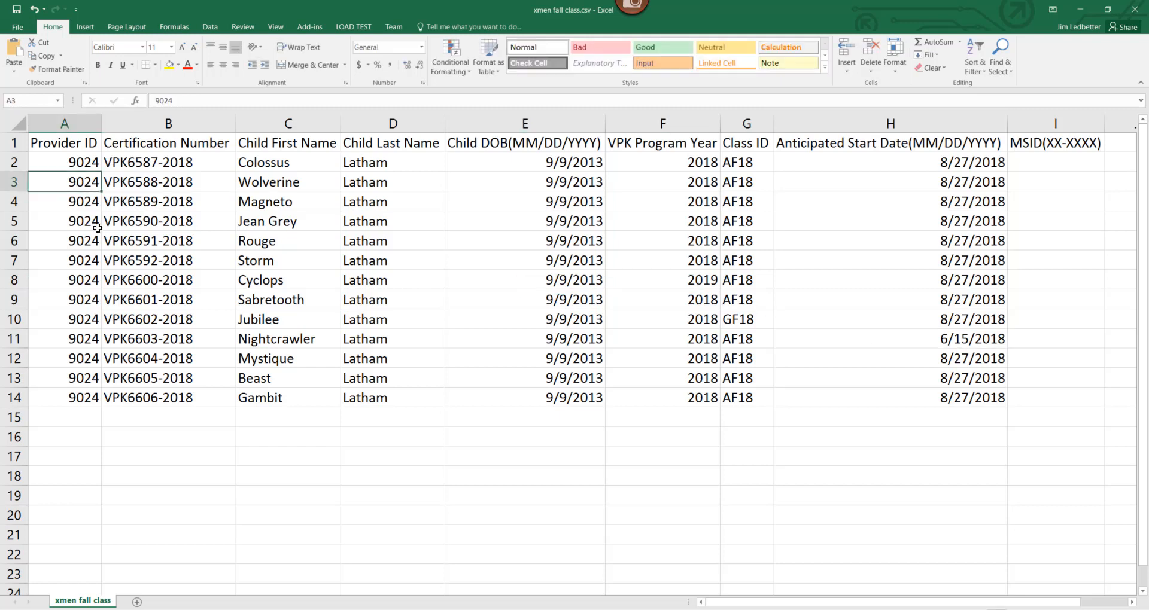
click(141, 201)
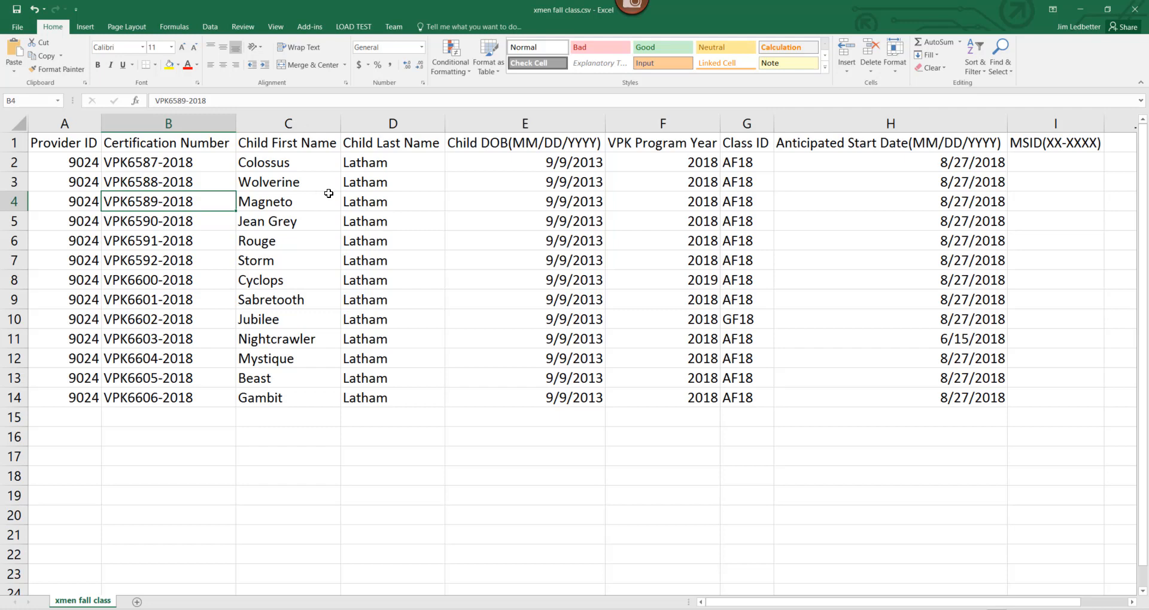
click(394, 205)
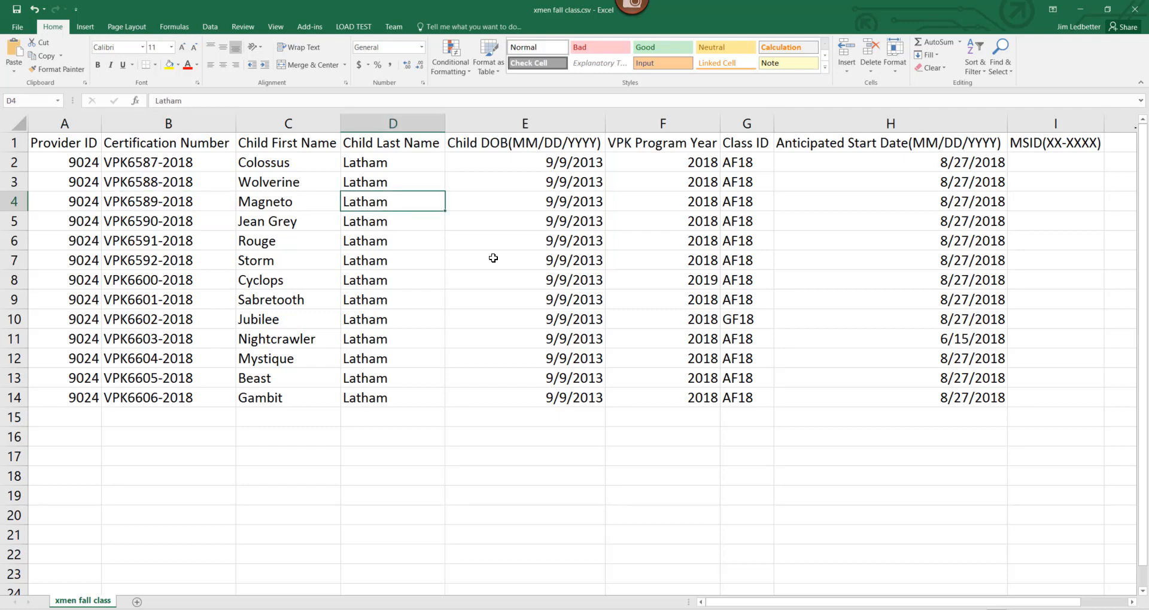
click(498, 206)
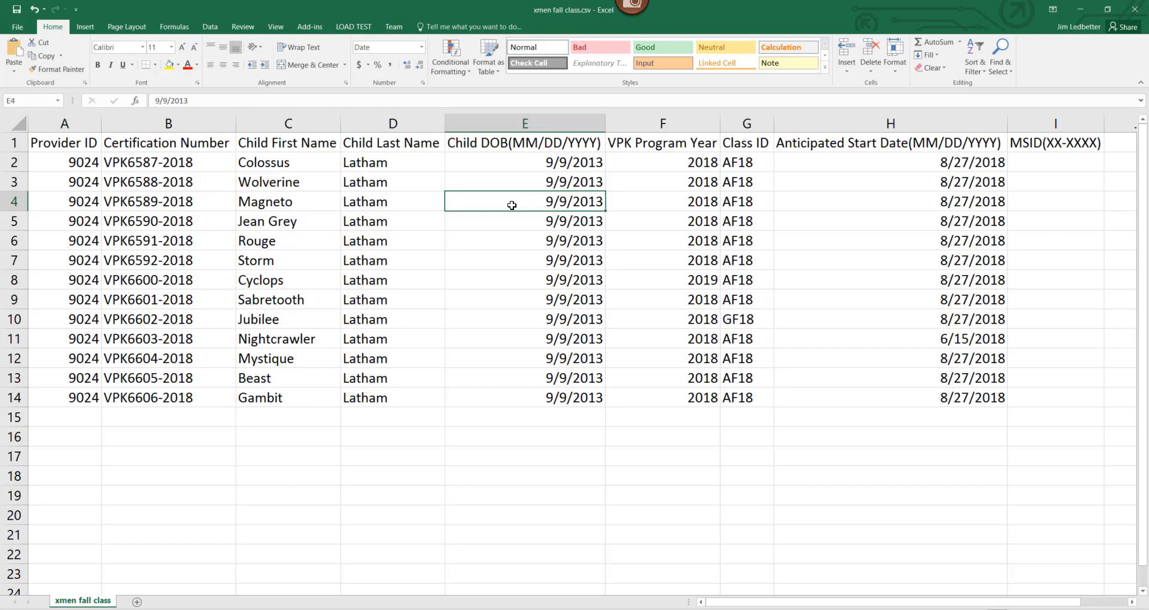
click(693, 201)
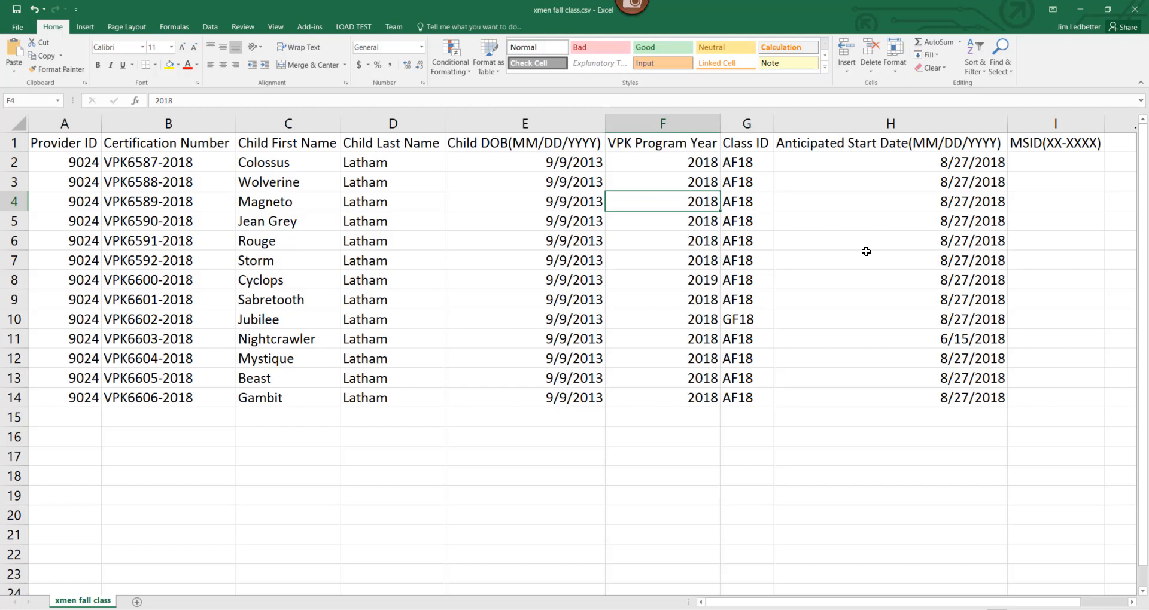
key(Right)
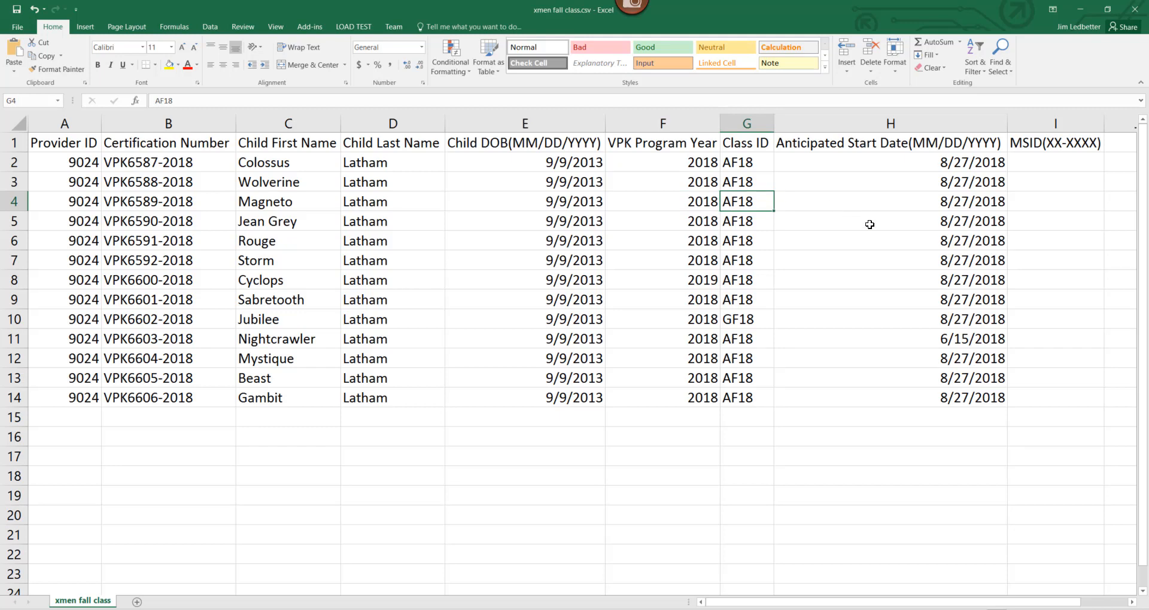
click(884, 201)
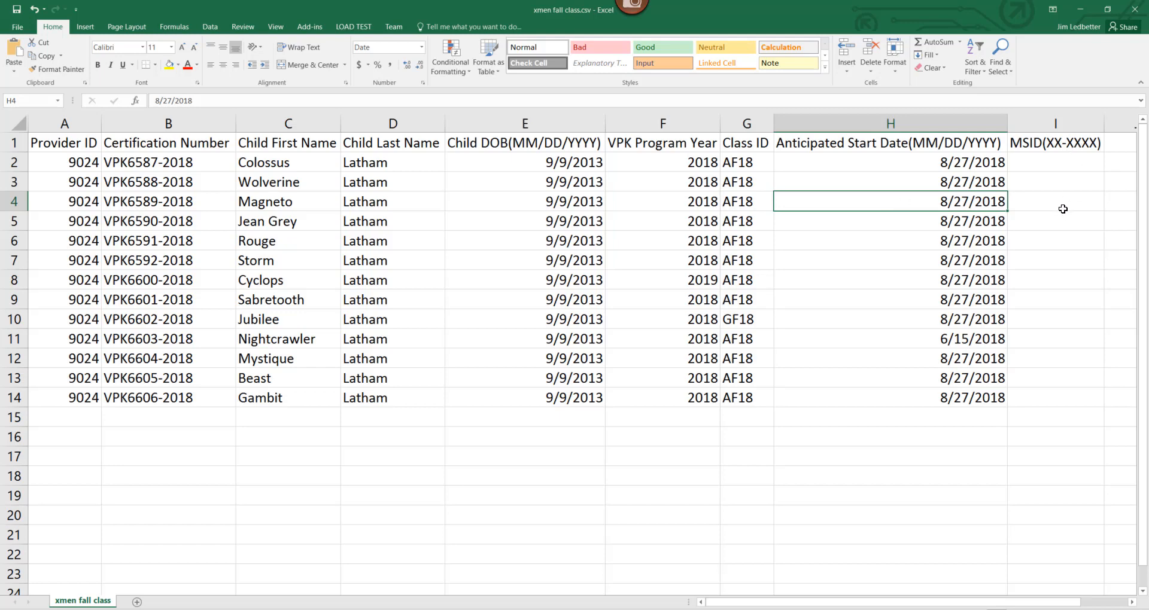
key(Right)
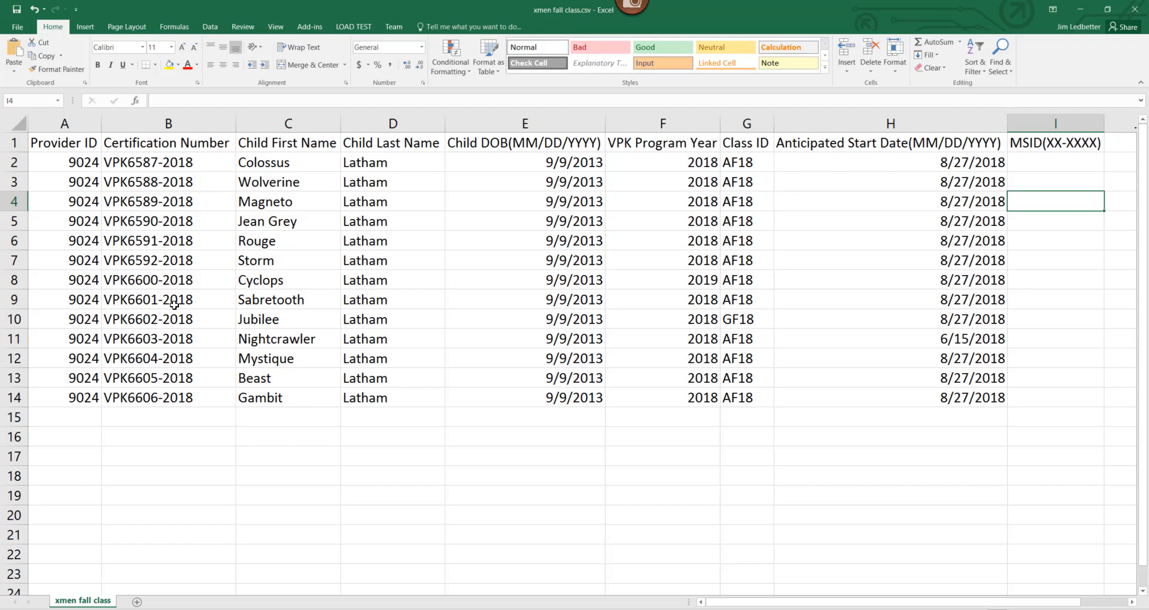
- Save xmen fall class.csv in CSV (Comma delimited) format and close it, replacing the existing Desktop file
click(16, 9)
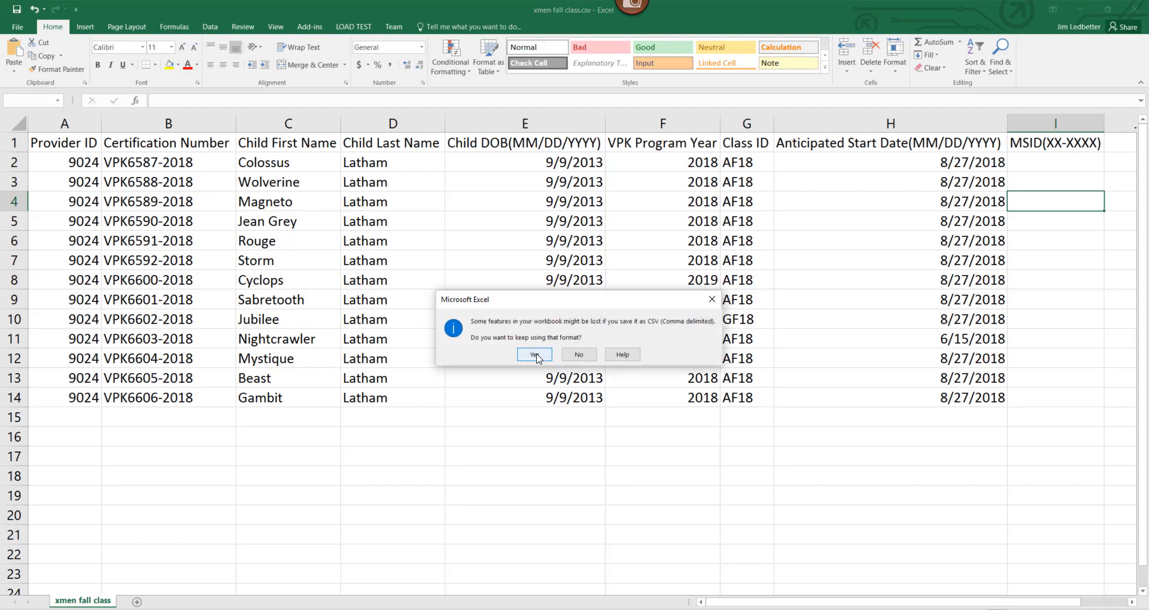
click(535, 355)
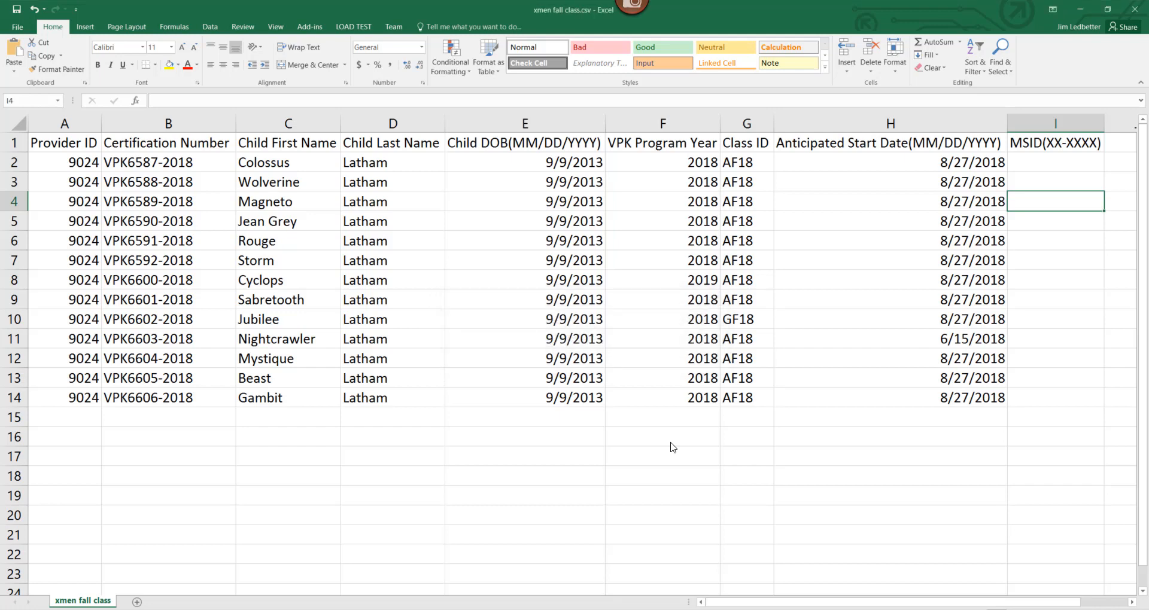
click(1132, 9)
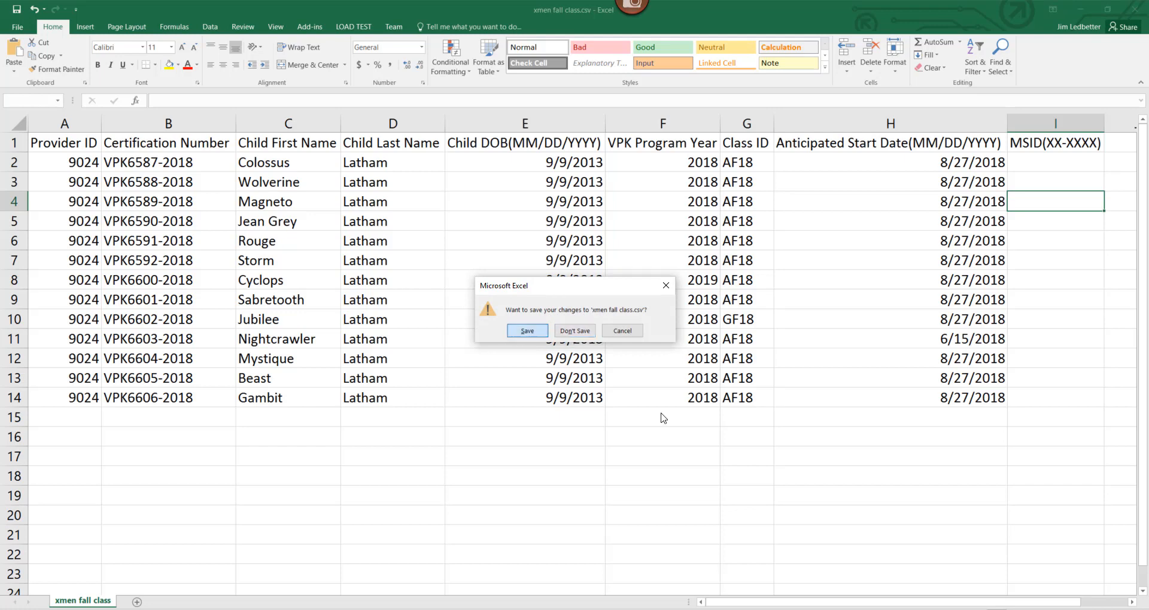
key(Escape)
key(F12)
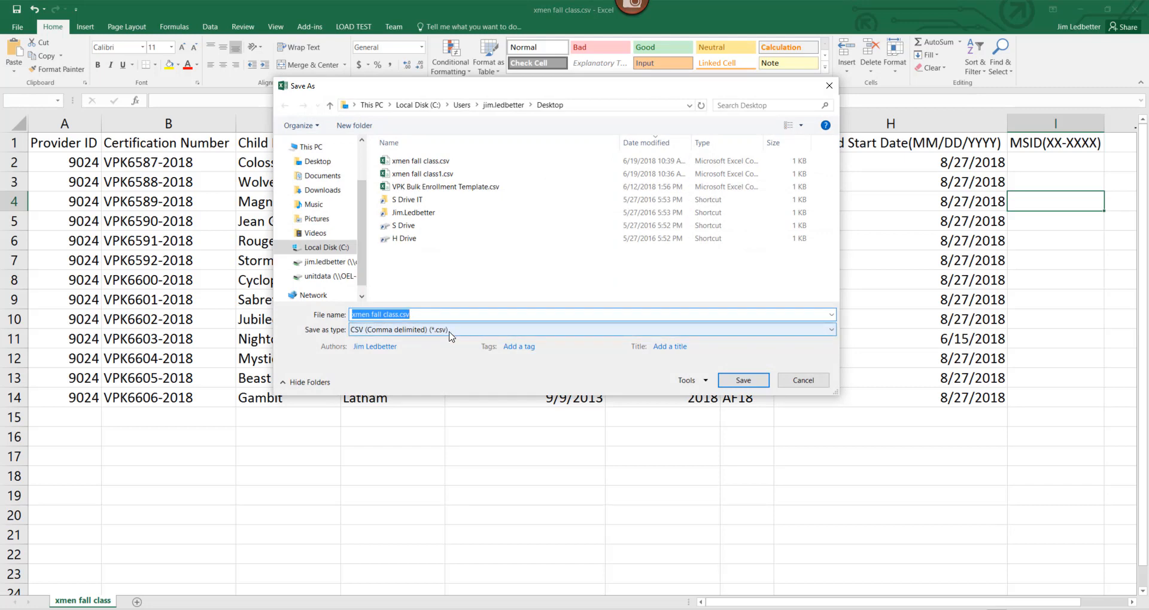
click(743, 381)
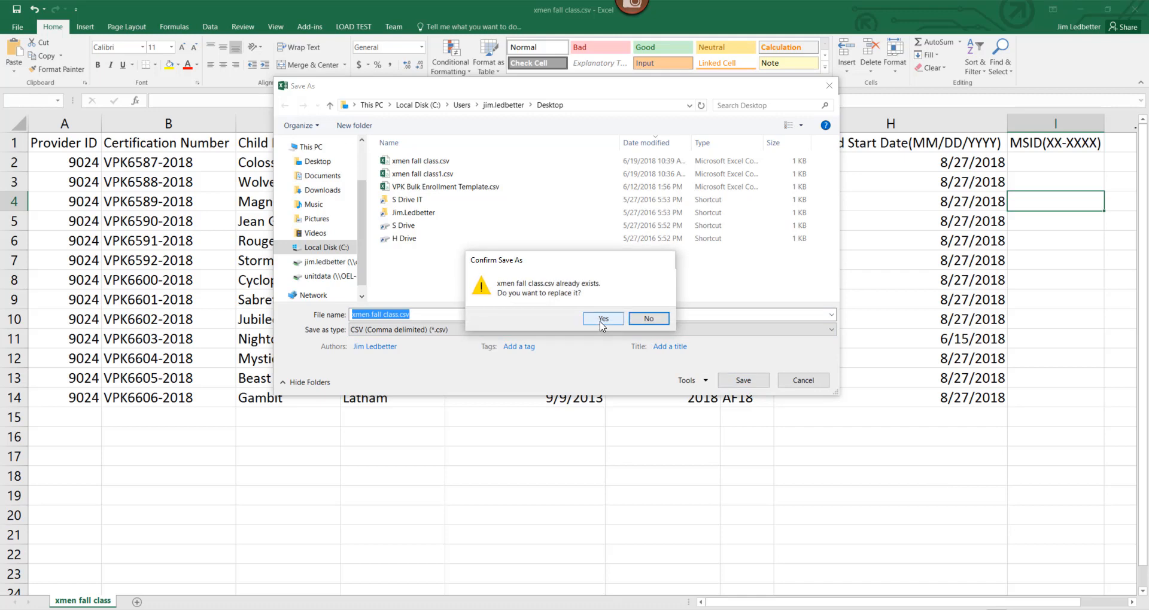
key(Return)
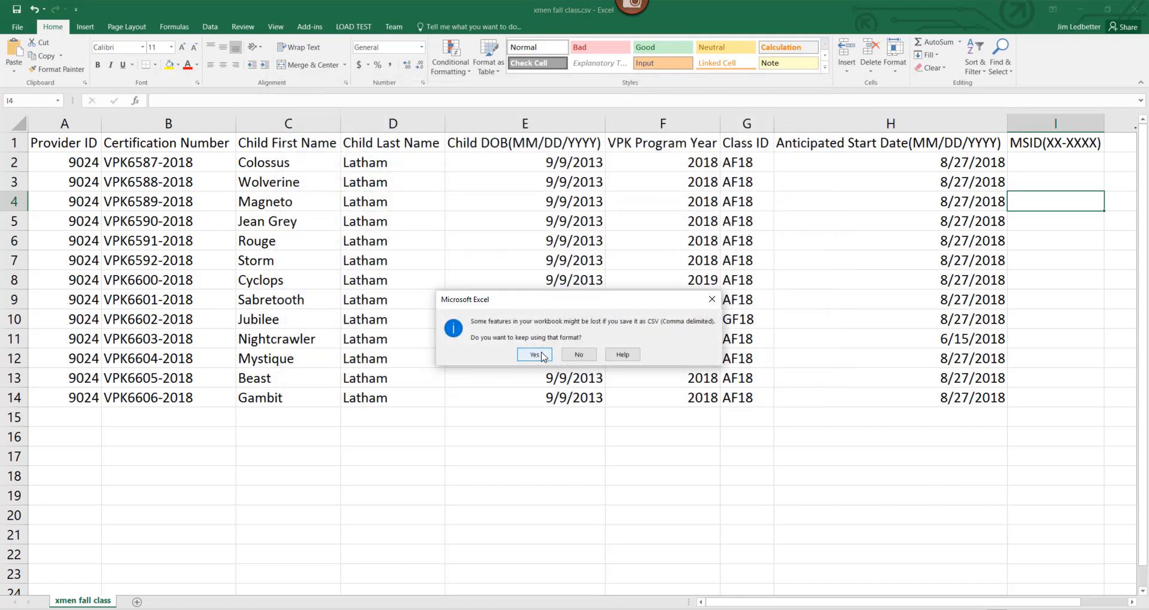
key(alt+Tab)
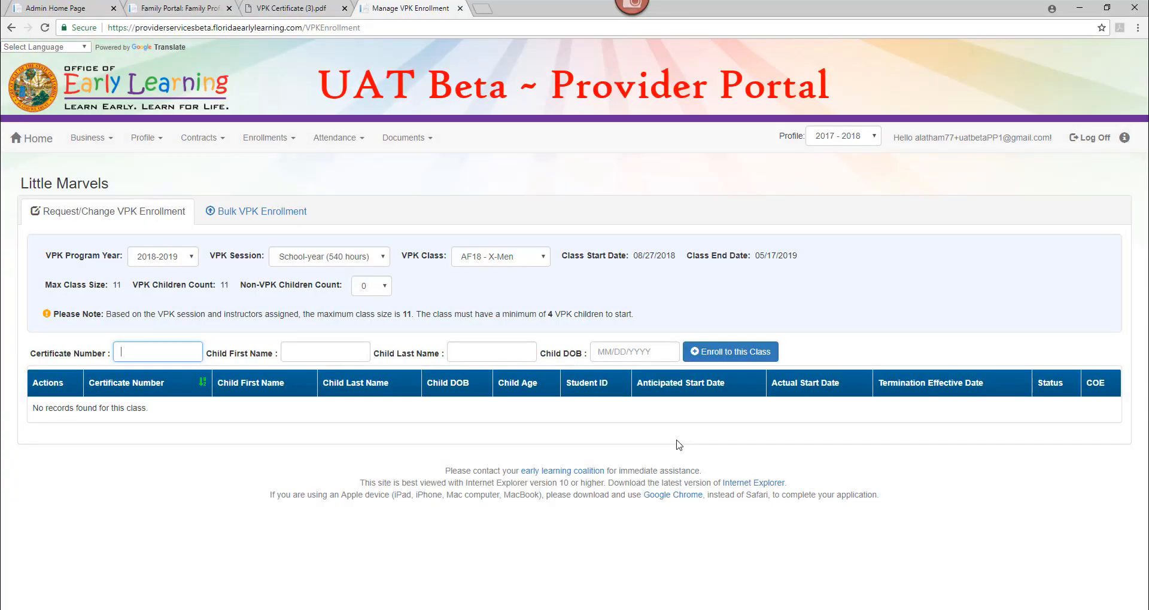
- Upload xmen fall class.csv from the Desktop as a bulk VPK enrollment roster
click(226, 213)
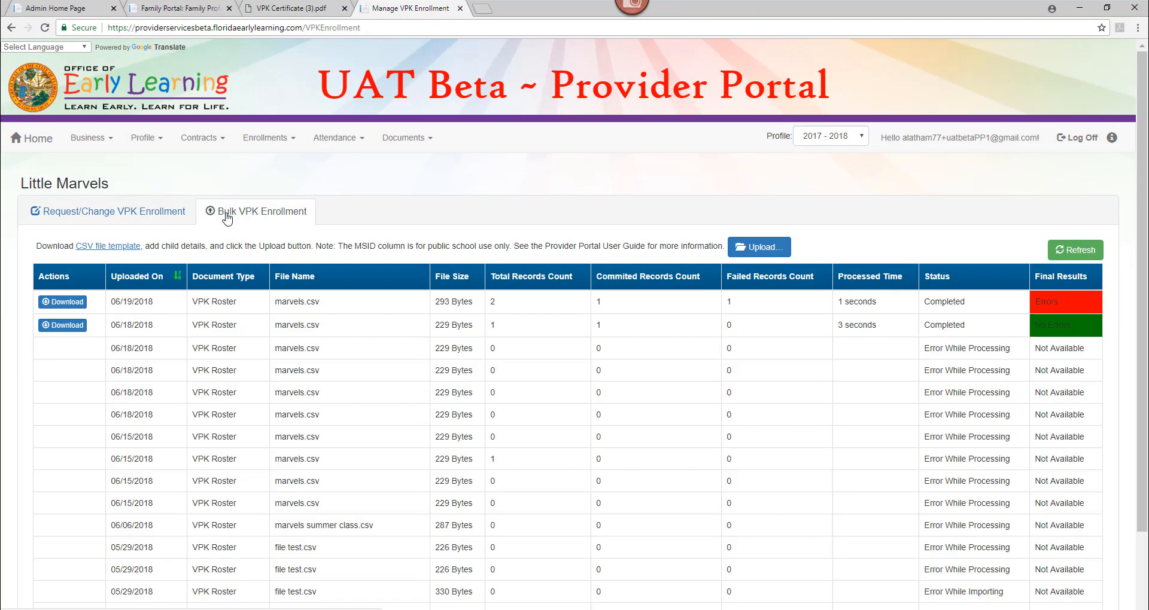
click(756, 248)
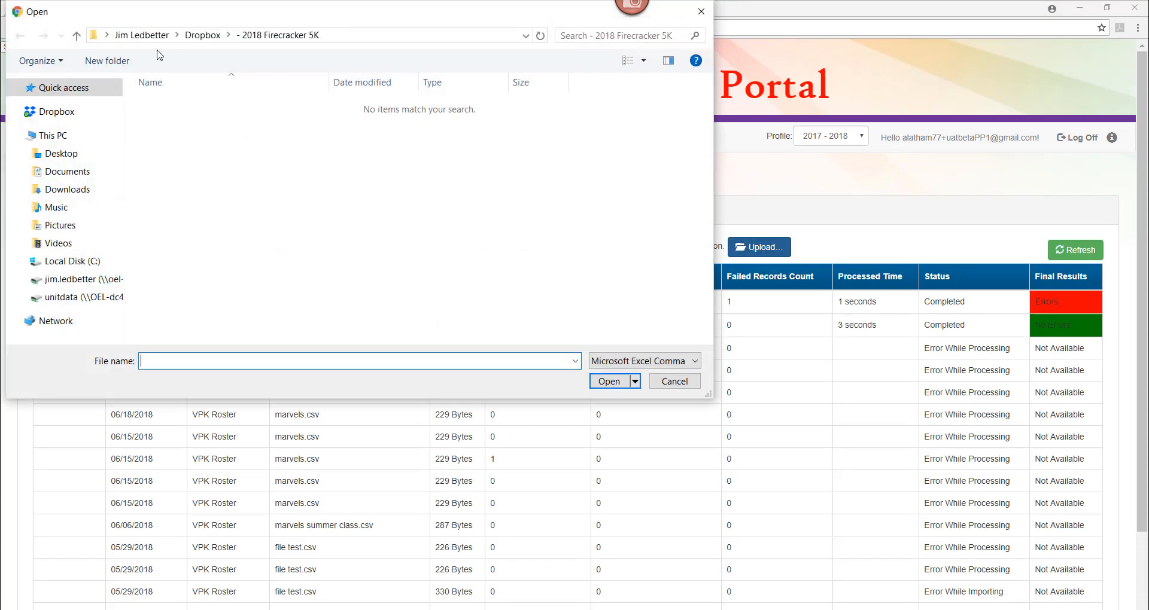
click(60, 157)
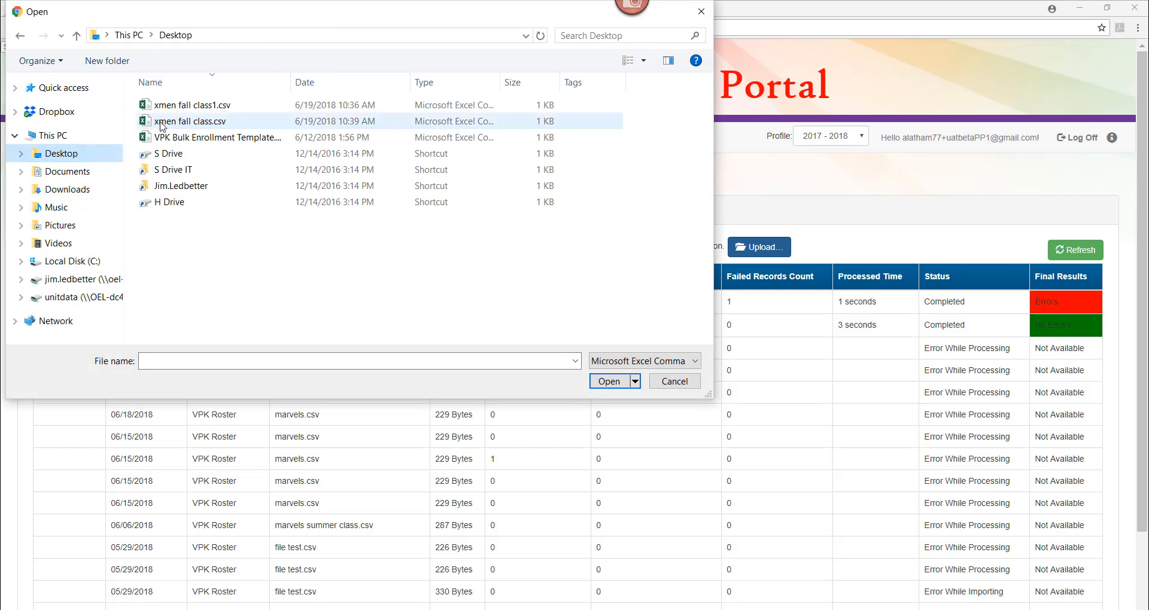
click(161, 122)
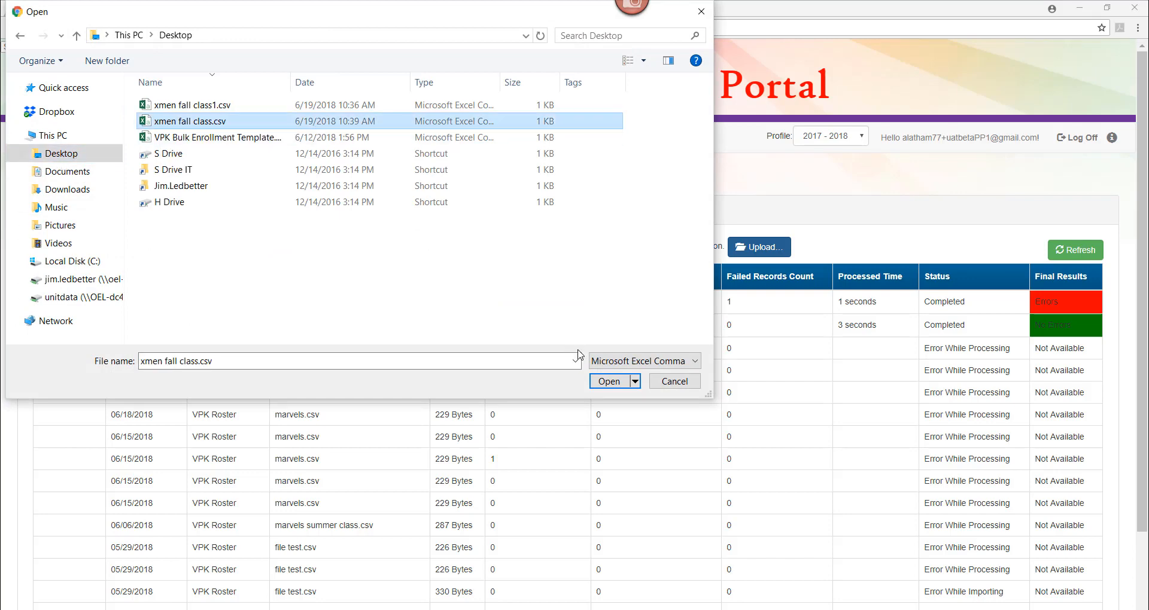
click(607, 381)
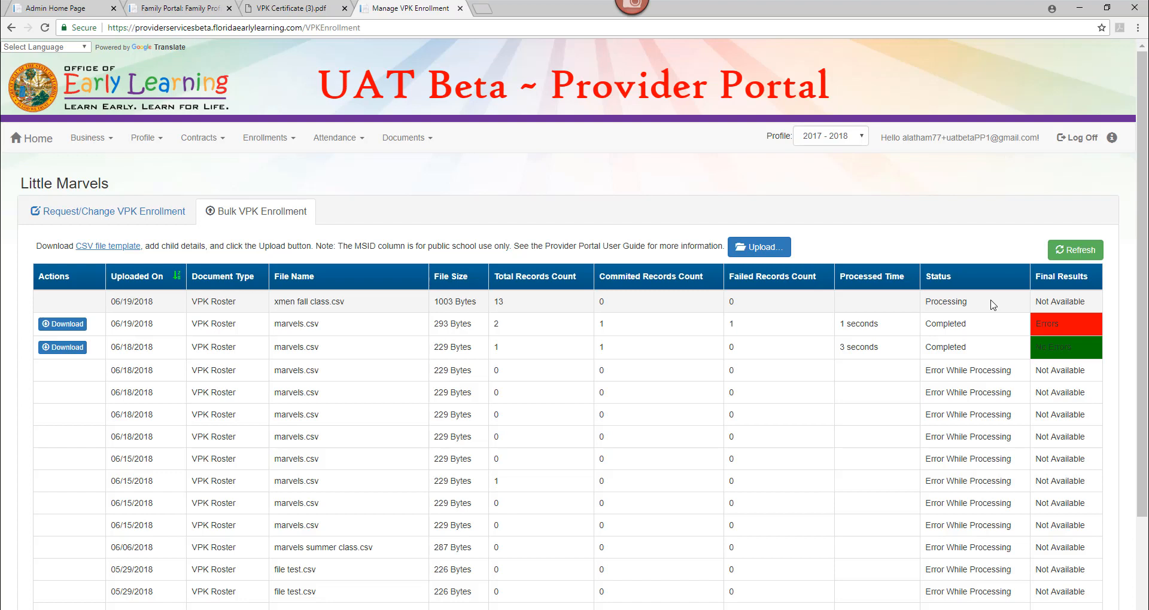
- Refresh the upload list, download the processed xmen fall class.csv results file and open it in Excel
click(1063, 253)
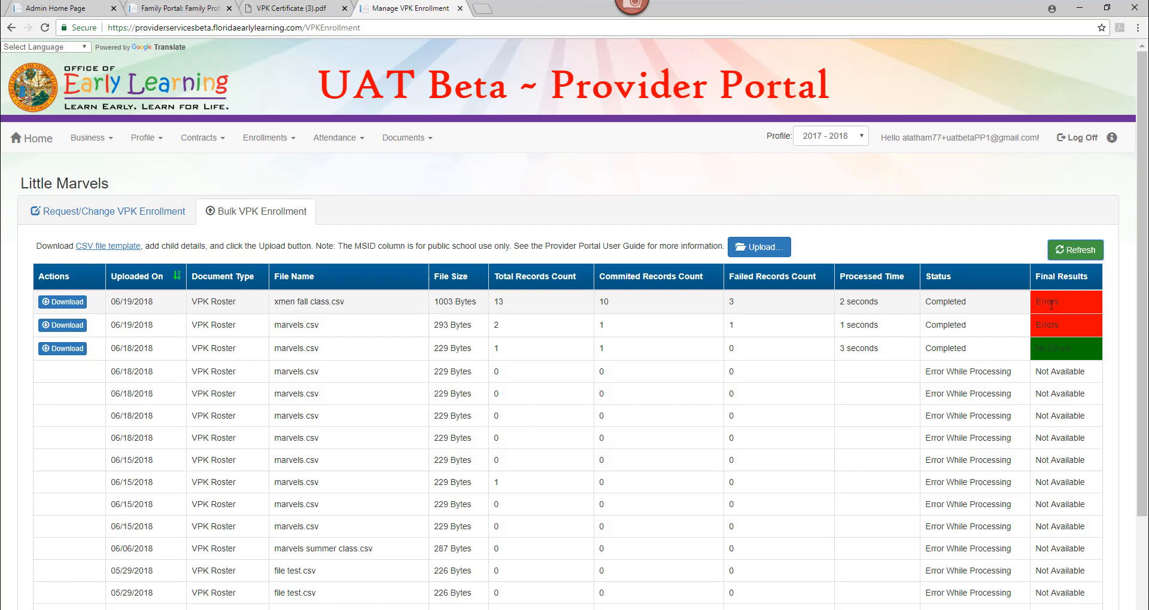
click(75, 306)
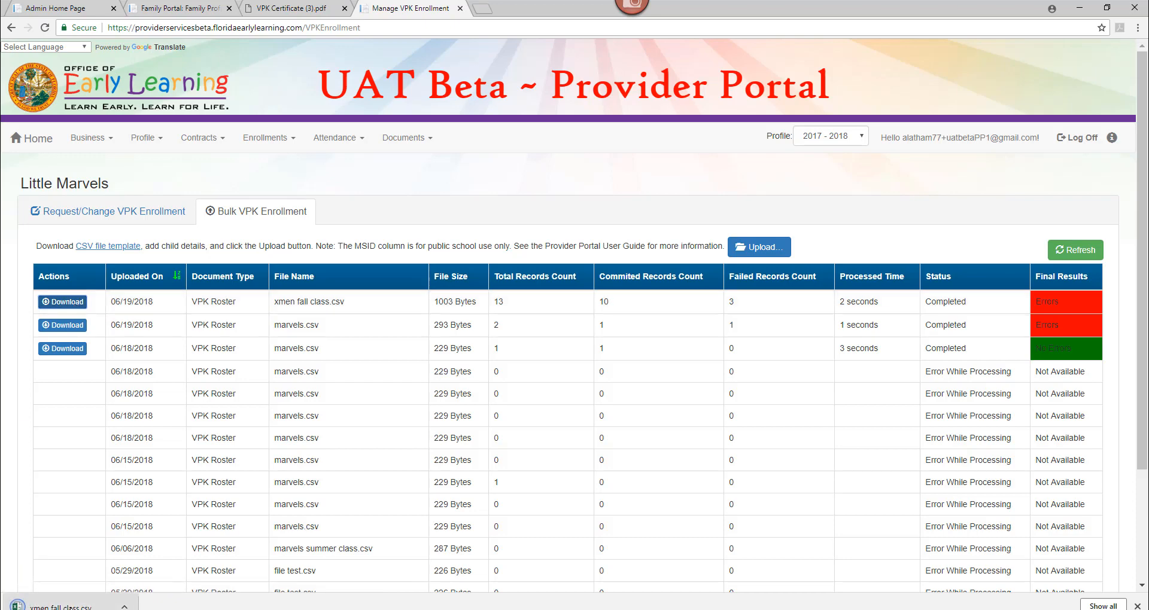
click(71, 606)
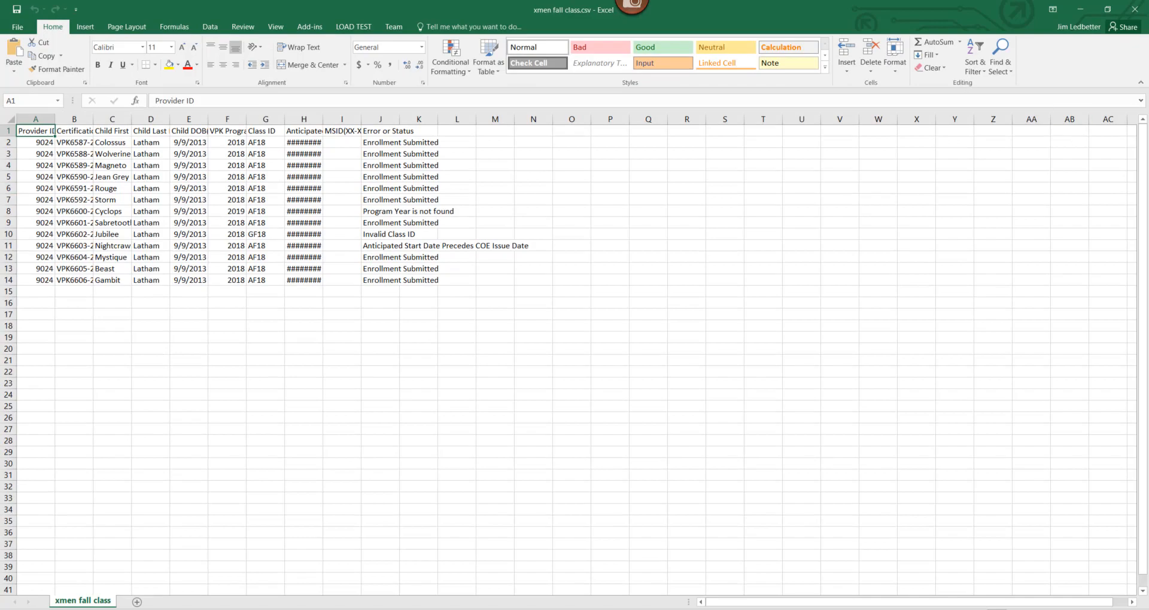
- Autofit the width of all columns in the xmen fall class results sheet
ctrl+scroll(574, 353, up, 5)
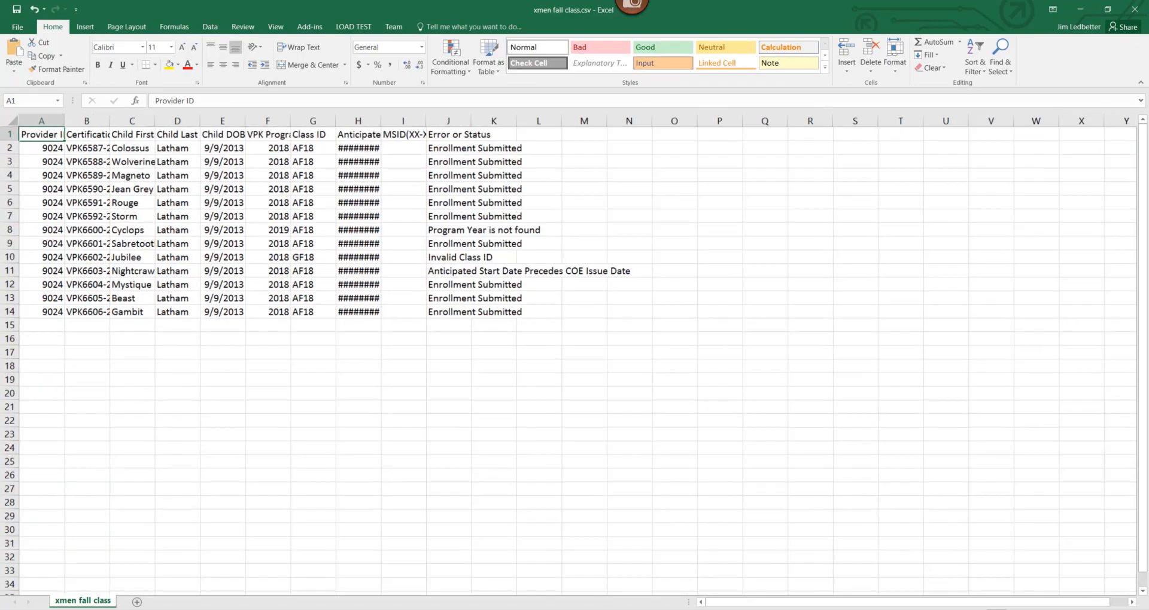
ctrl+scroll(575, 353, up, 1)
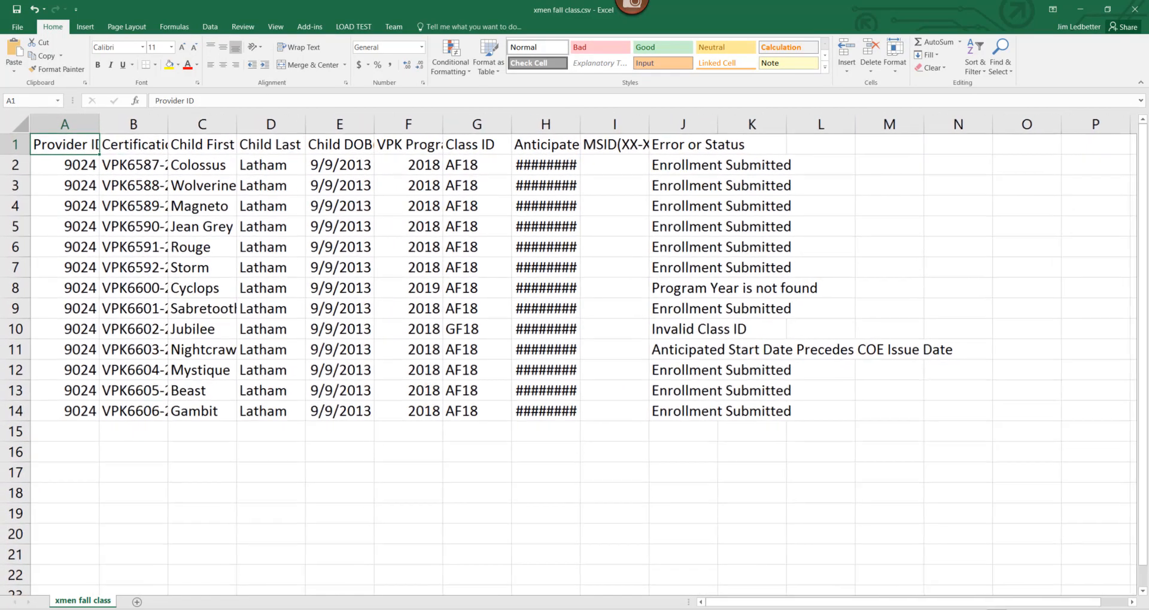
click(14, 121)
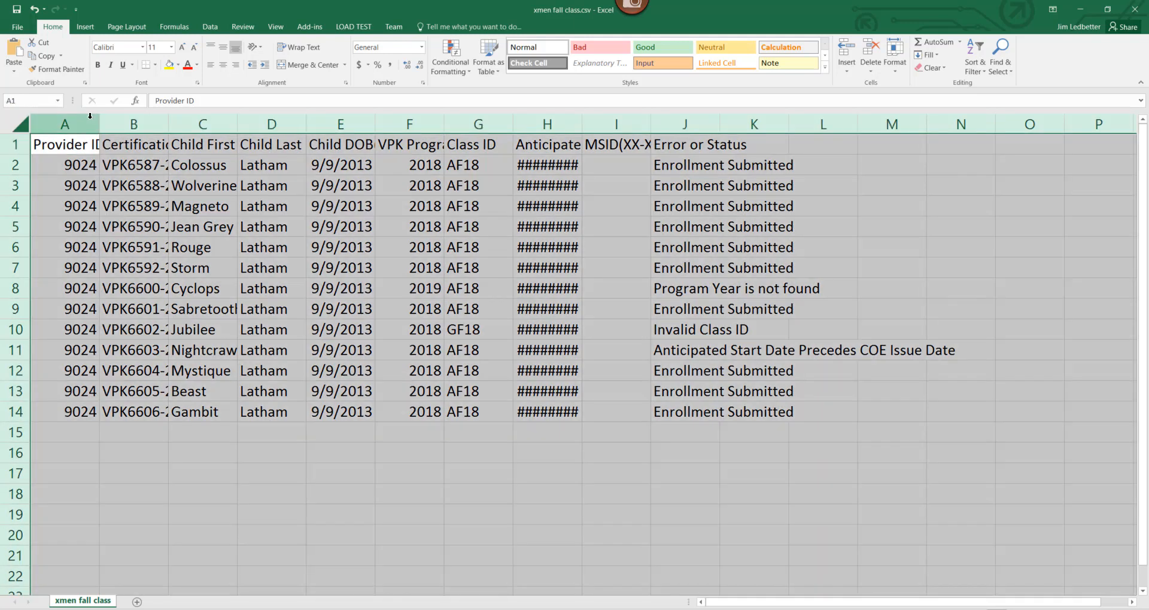
double_click(100, 124)
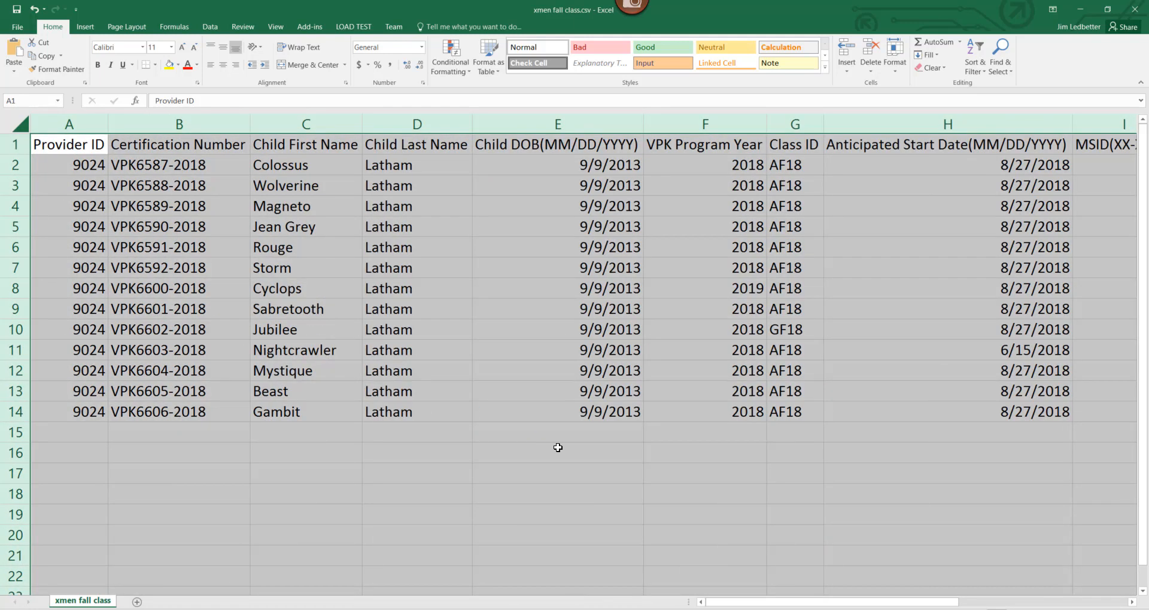
- Examine the Error or Status entries for rows 2 to 8, comparing J8 with the VPK Program Year in F8
ctrl+scroll(784, 605, down, 2)
click(963, 157)
drag(963, 157, 964, 237)
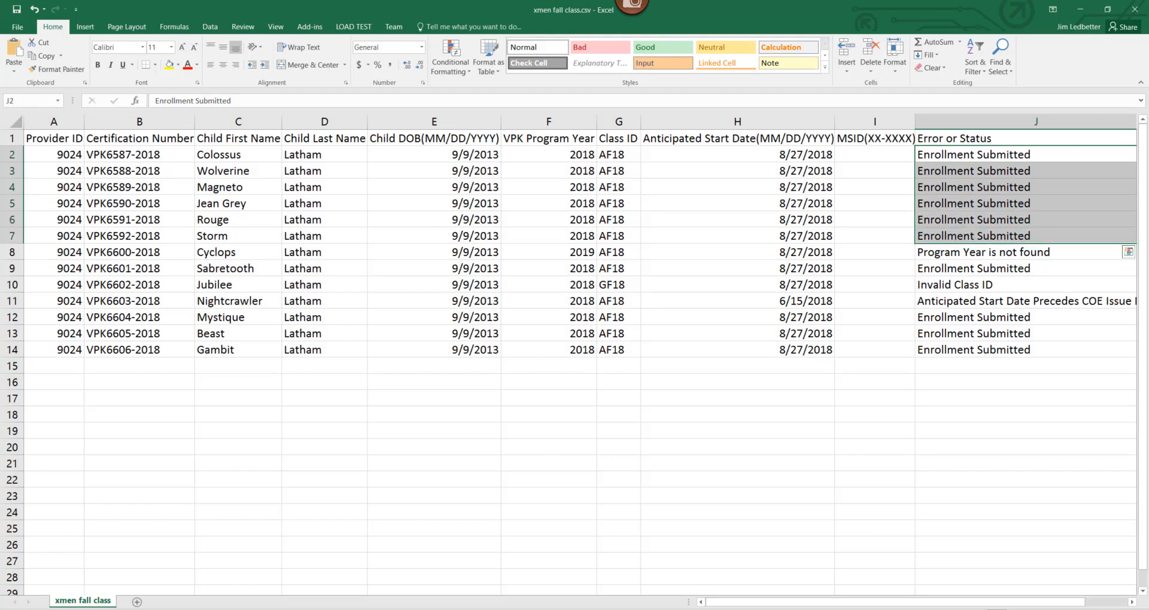
click(958, 252)
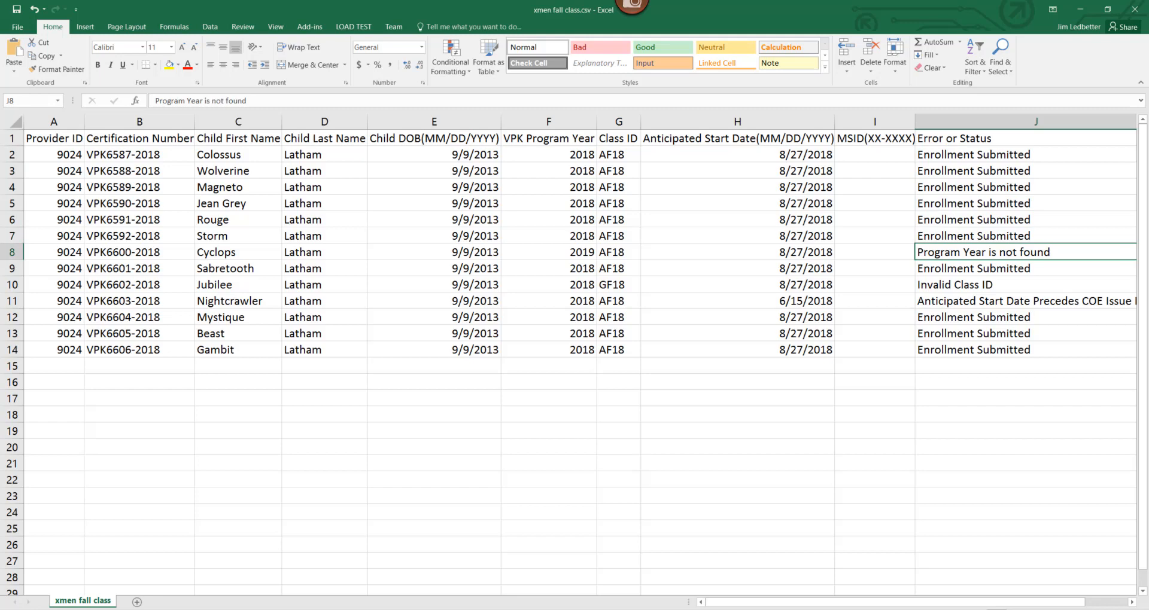
click(575, 251)
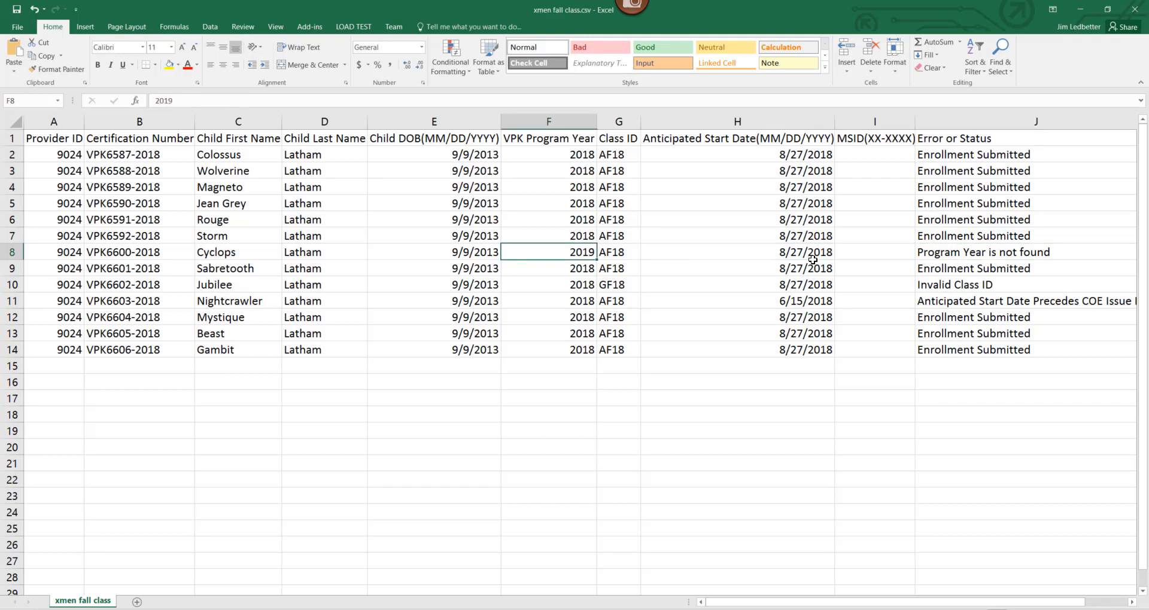
click(943, 252)
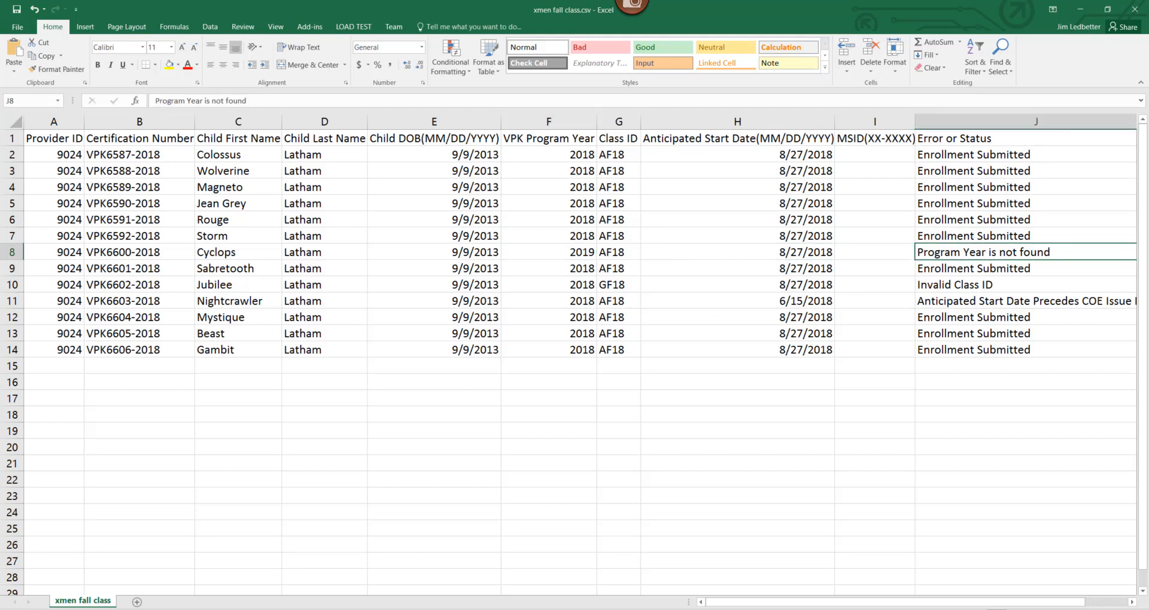
- Compare the Error or Status entries in J10 and J11 with Class ID G10 and Anticipated Start Date H11, and check rows 12 to 14
click(938, 284)
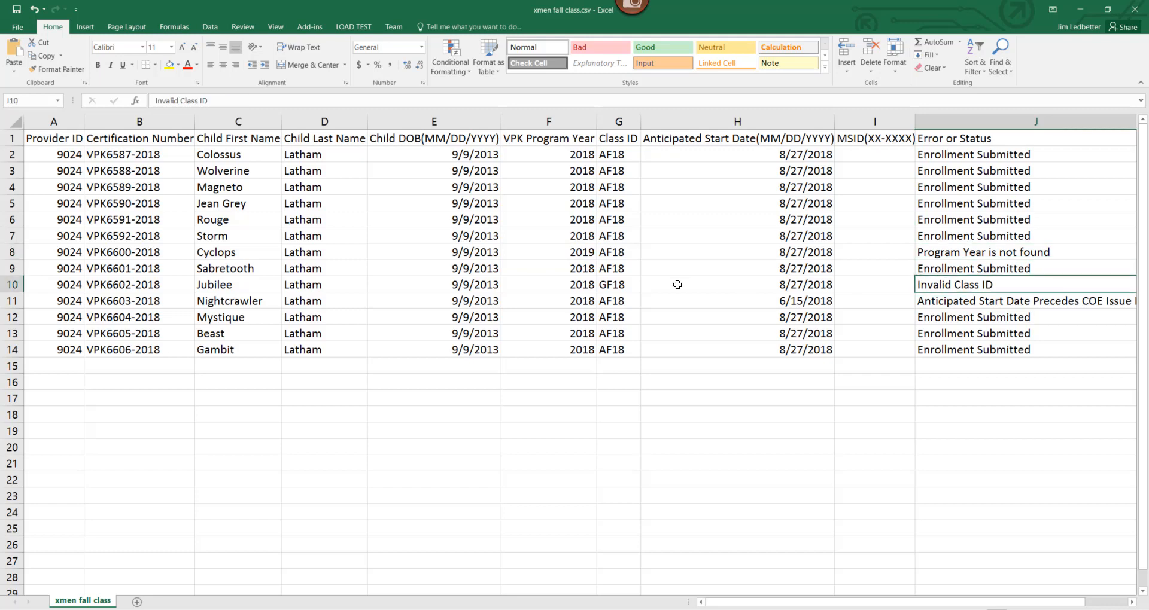
click(629, 284)
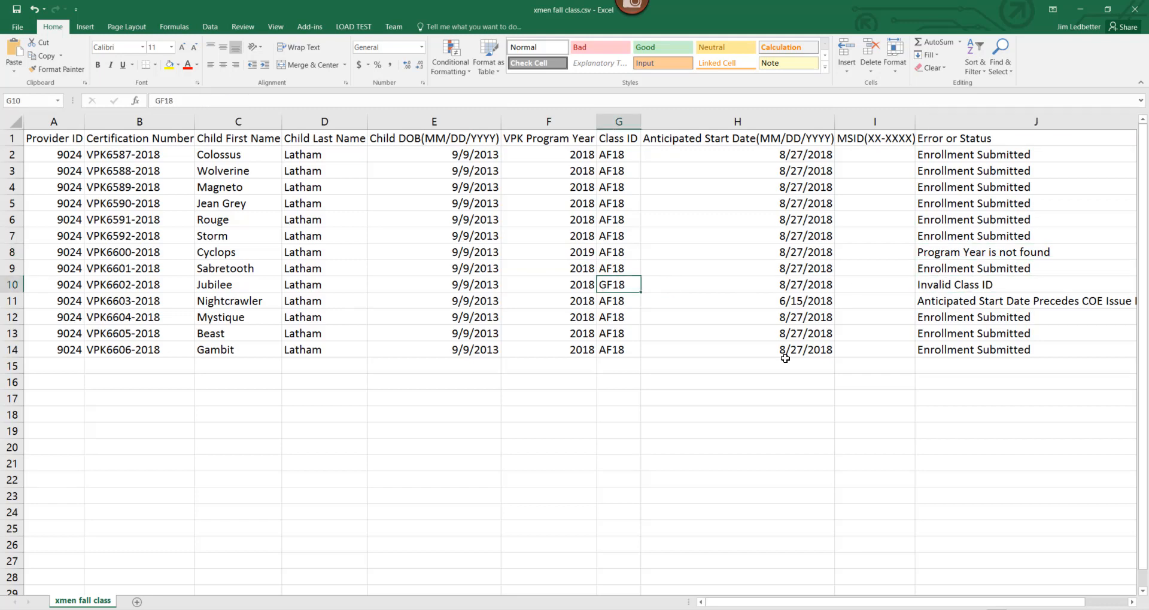
click(981, 290)
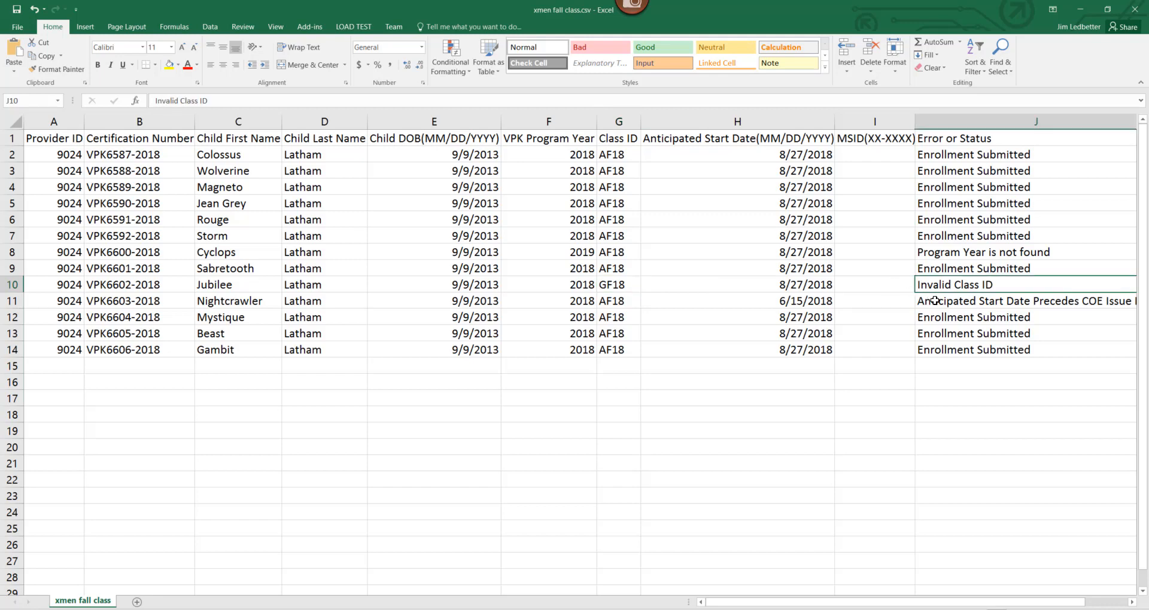
click(744, 300)
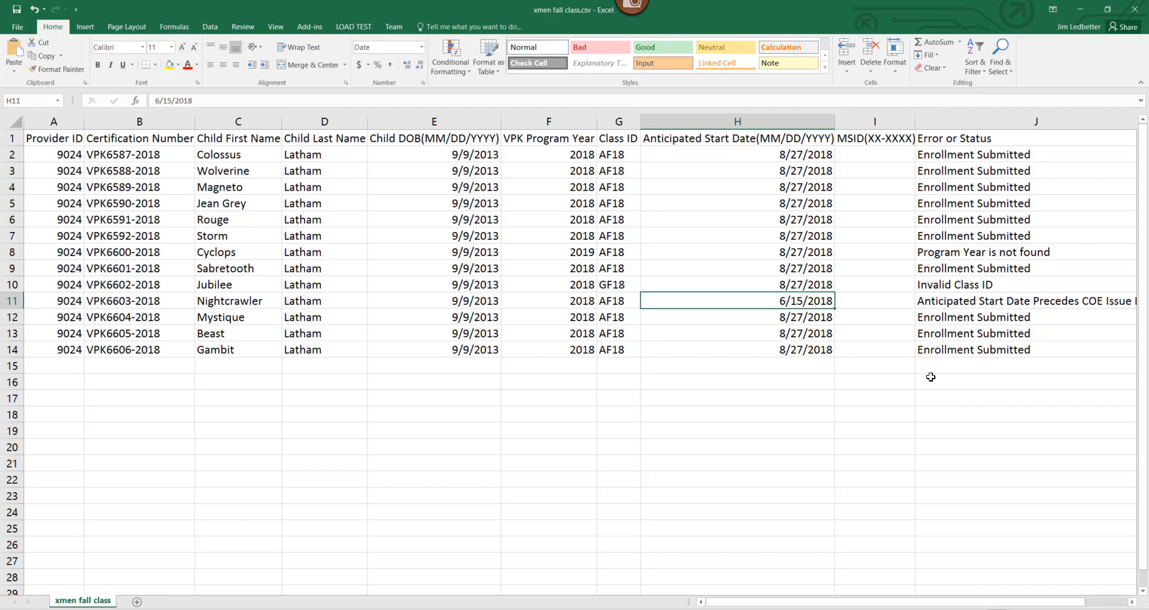
click(926, 302)
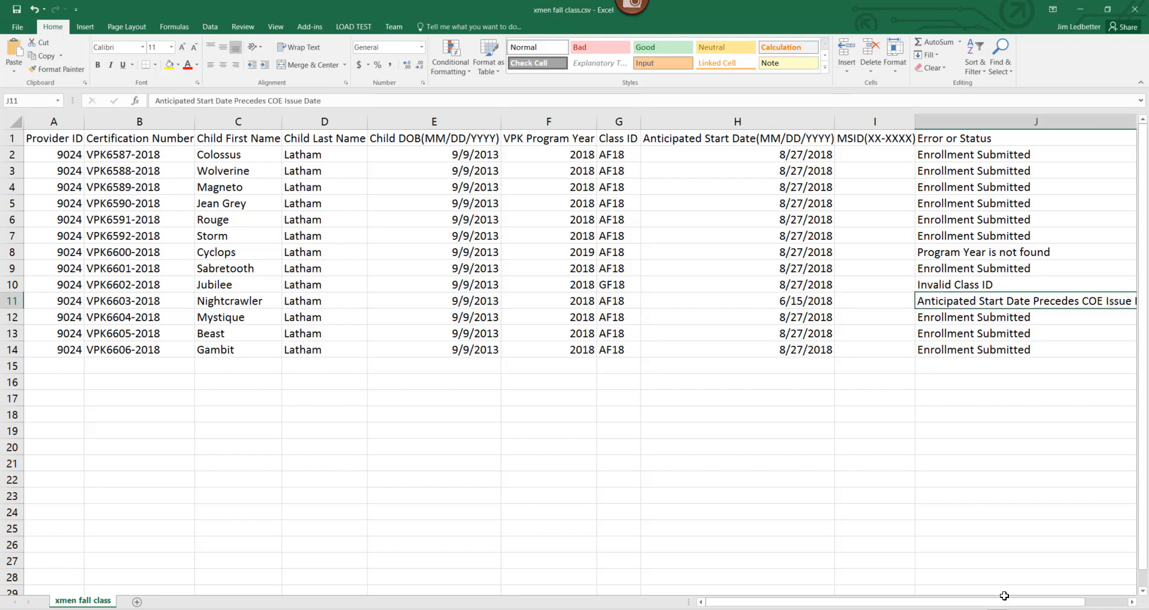
drag(998, 601, 1041, 601)
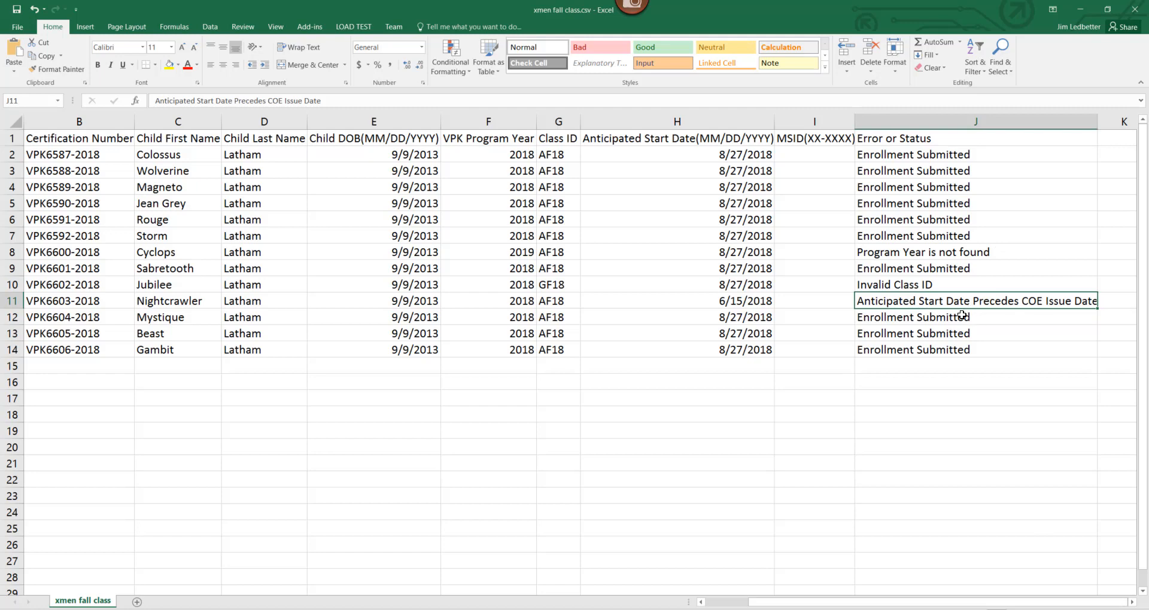
drag(957, 318, 956, 363)
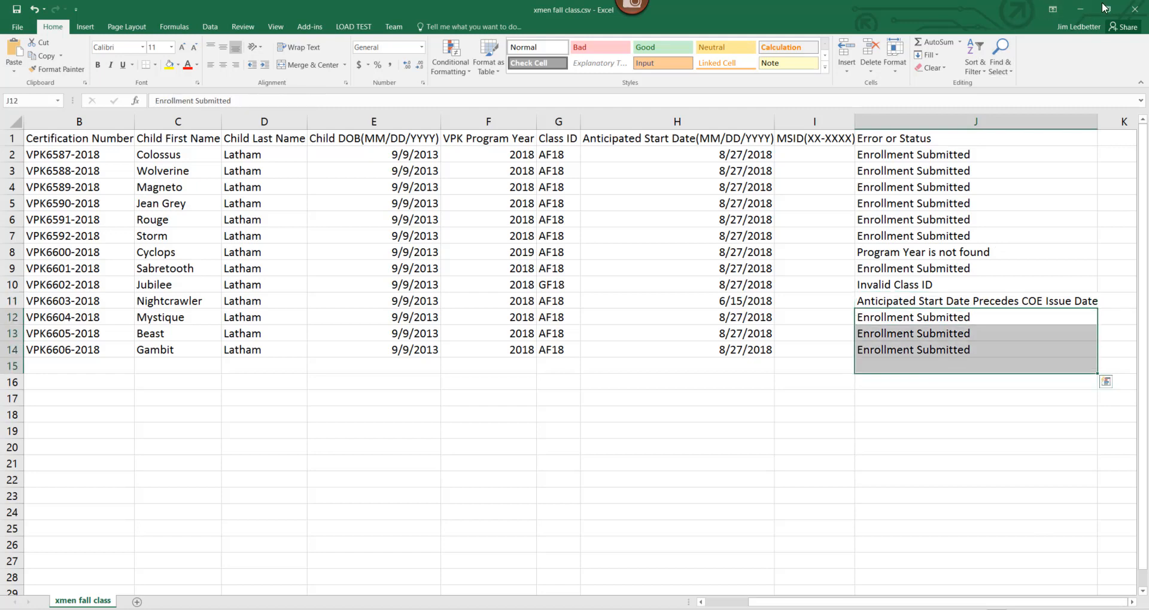
- Return to the Provider Portal, download the 06/18/2018 marvels.csv results, and open them in Excel to check the child's Error or Status entry
click(1080, 9)
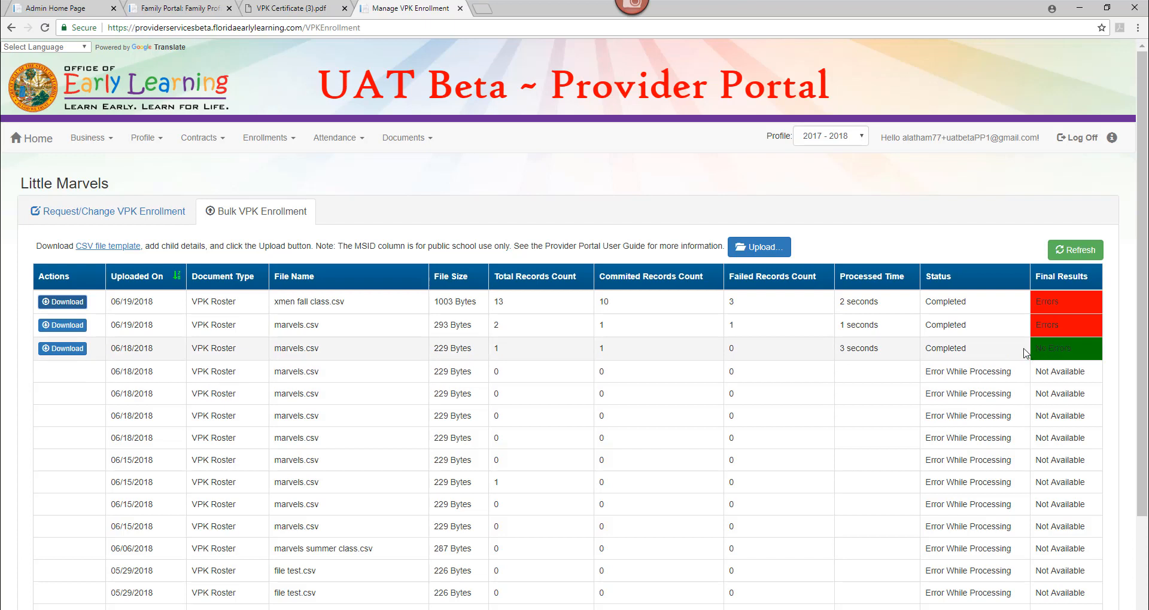
click(60, 351)
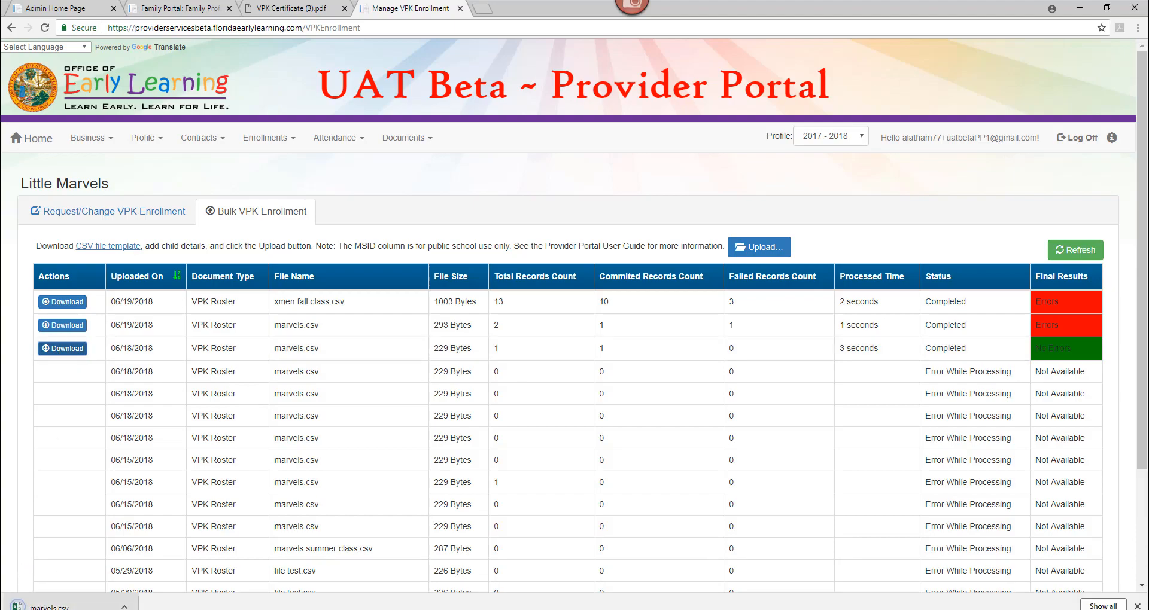
click(42, 605)
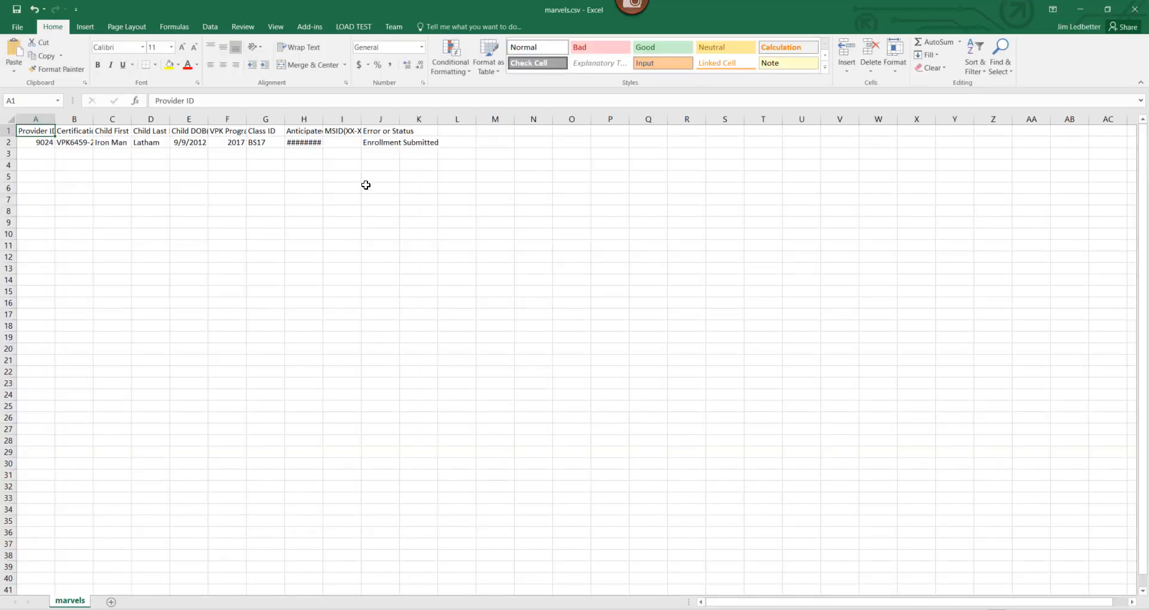
click(115, 143)
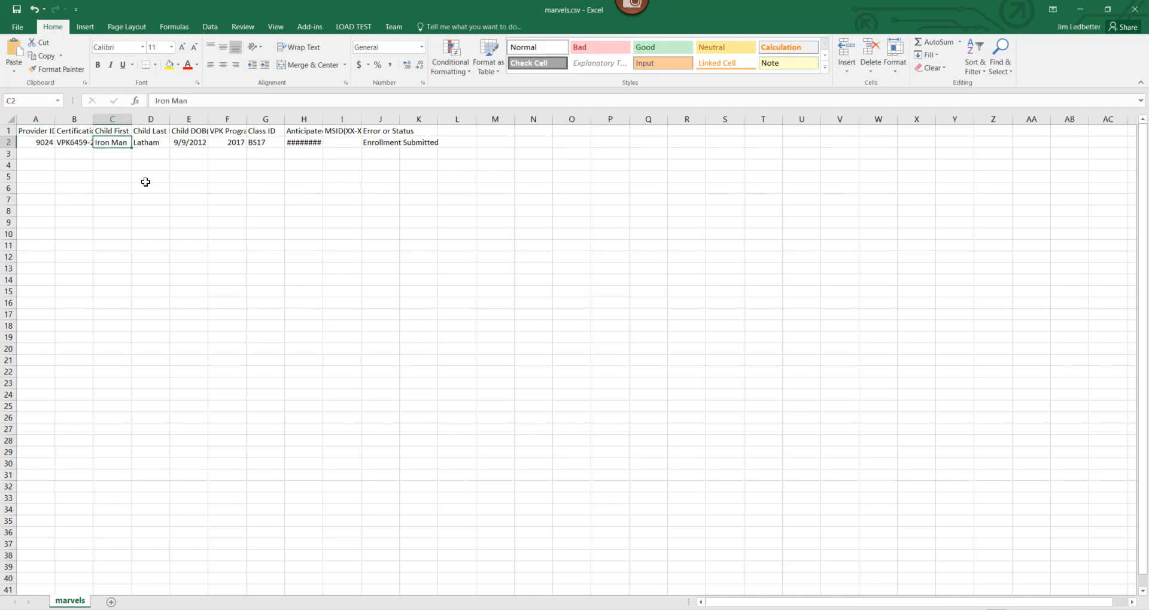
click(371, 141)
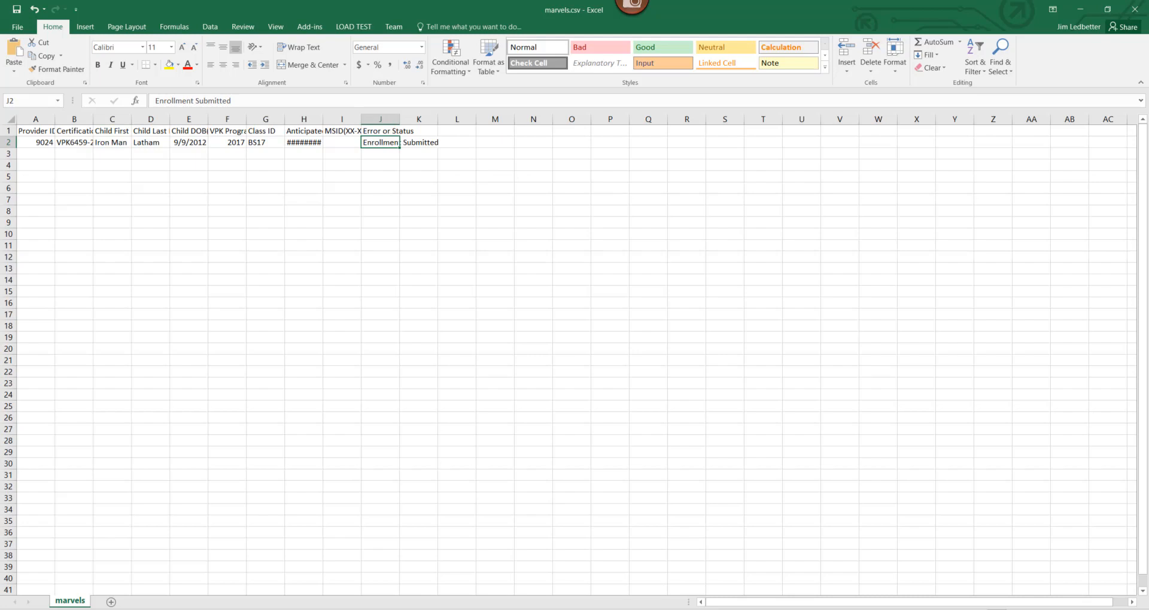
ctrl+scroll(568, 353, up, 7)
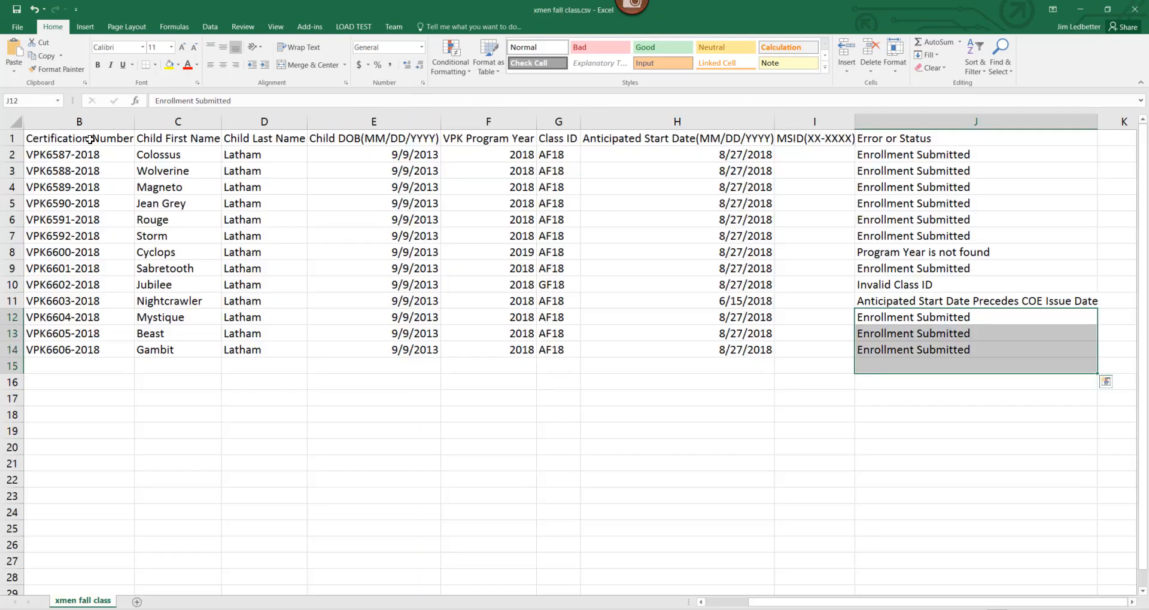
- Review the xmen fall class results' Certification Number heading and row 2's Provider ID, VPK Program Year, Certification Number and Class ID
click(90, 138)
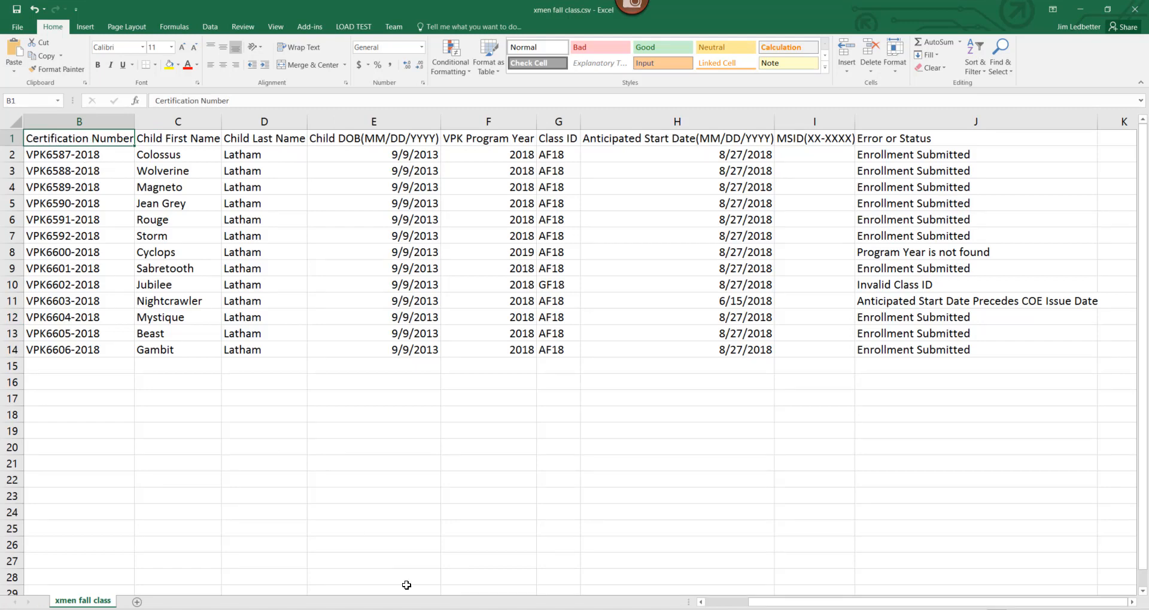
drag(891, 602, 767, 597)
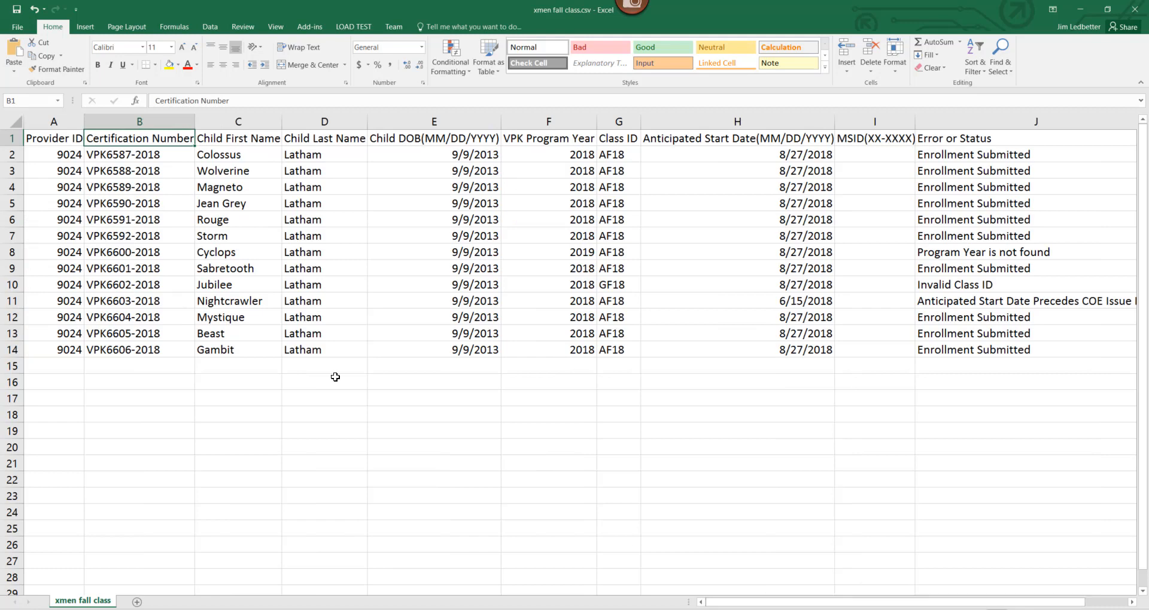
click(36, 154)
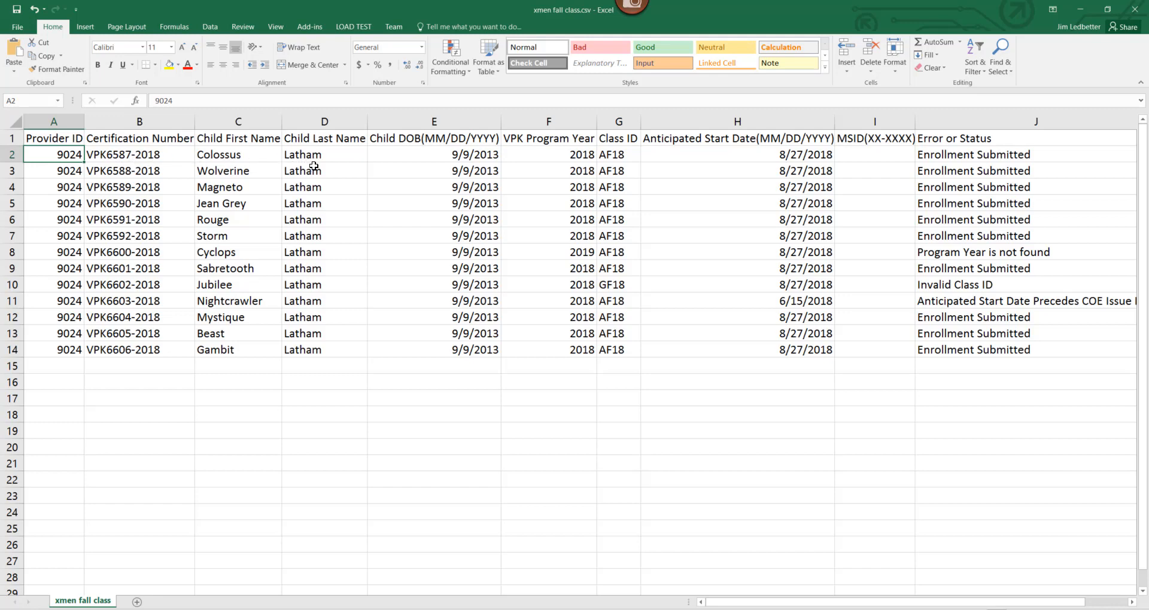
click(547, 156)
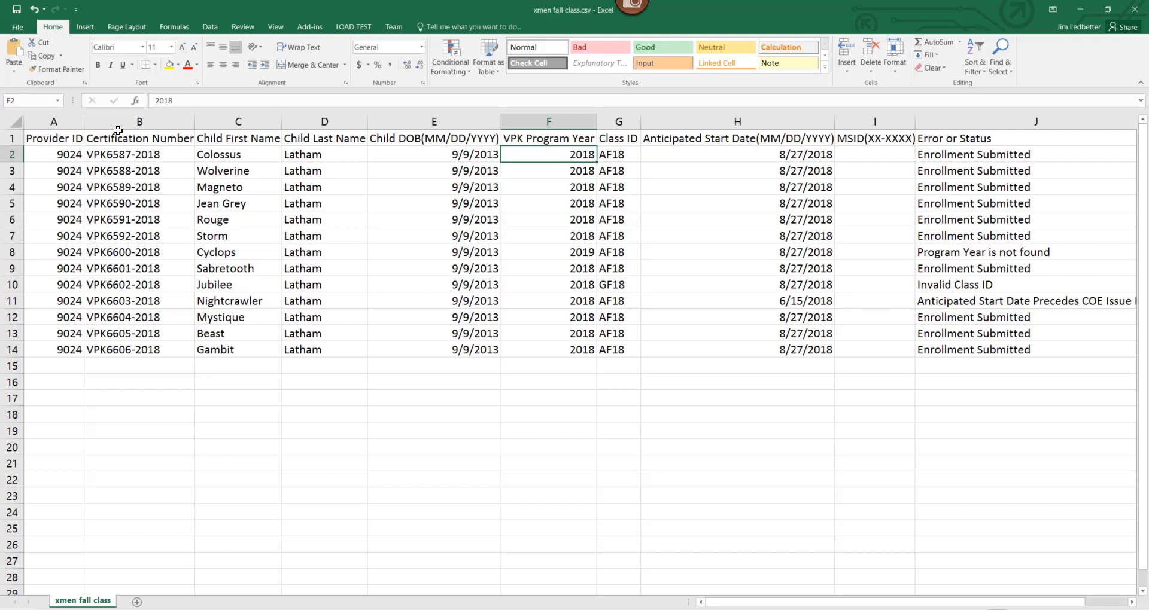
click(141, 155)
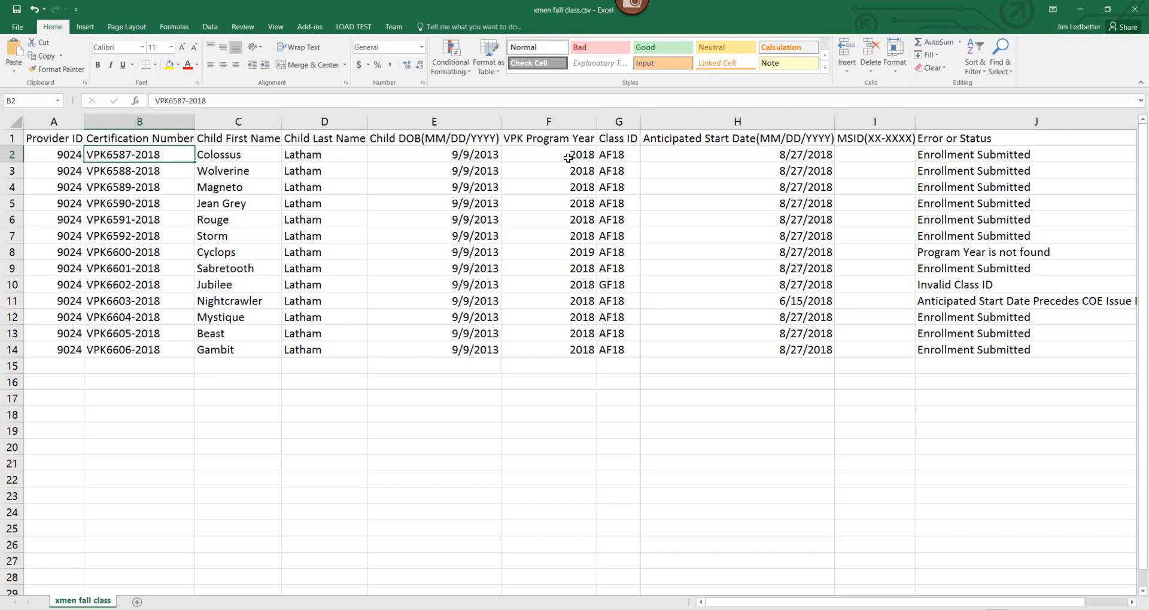
click(630, 154)
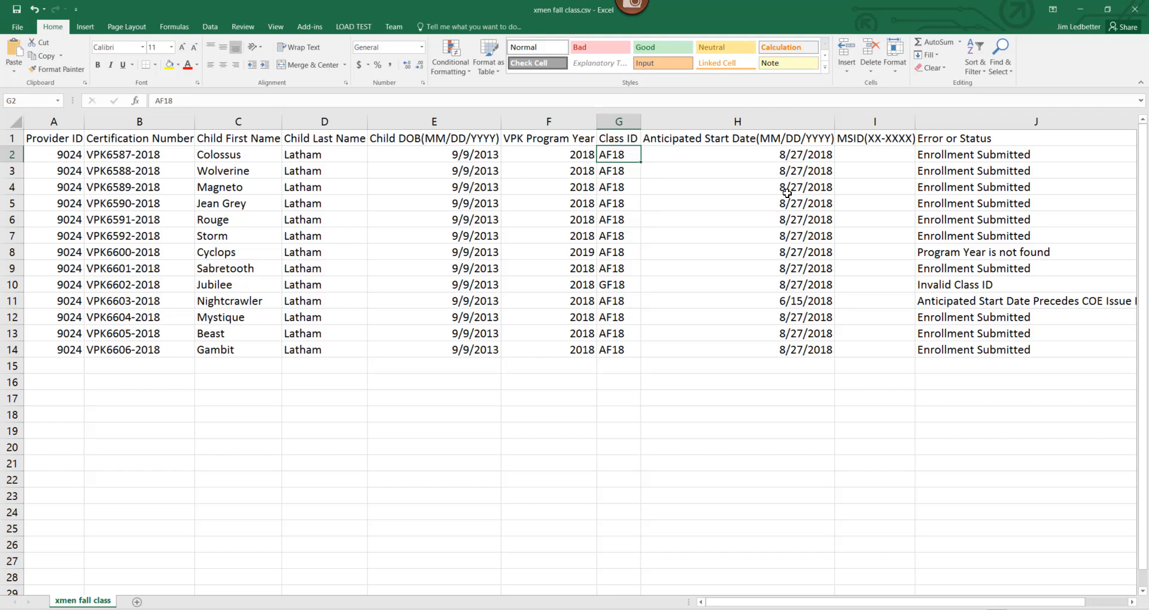
- Review row 2's Anticipated Start Date and MSID in the xmen fall class results, plus the Error or Status entry in J3
click(691, 156)
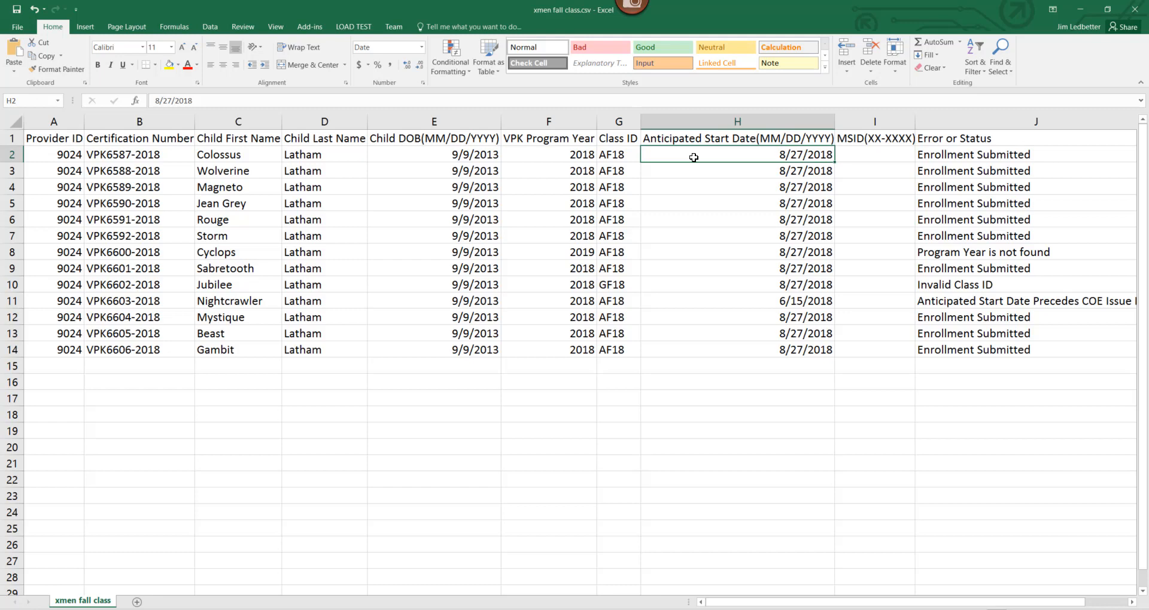
click(869, 149)
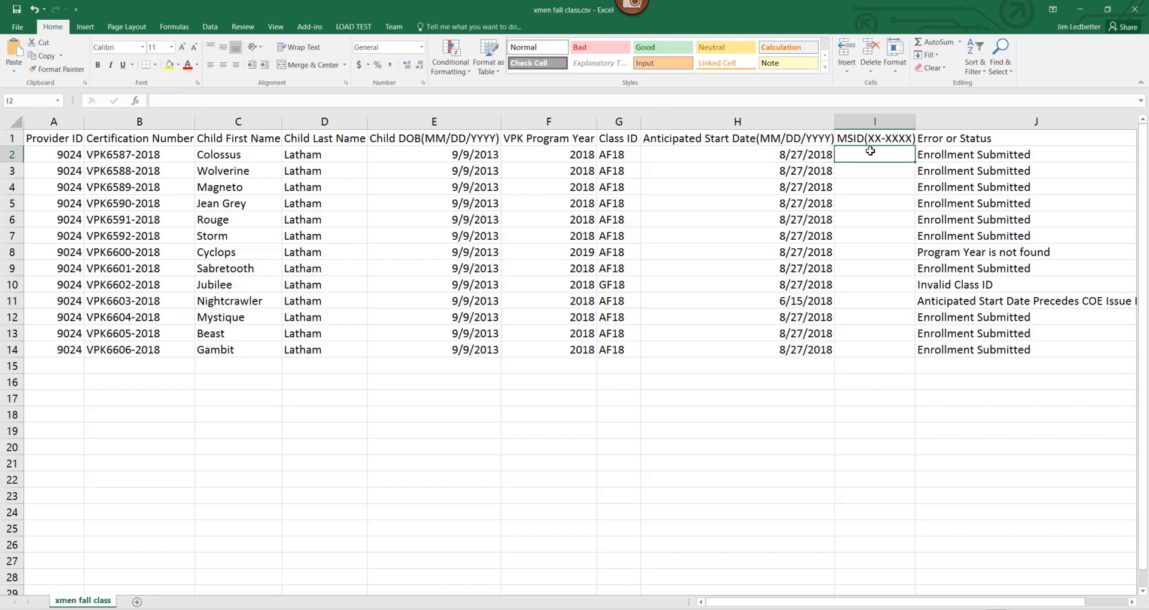
click(940, 167)
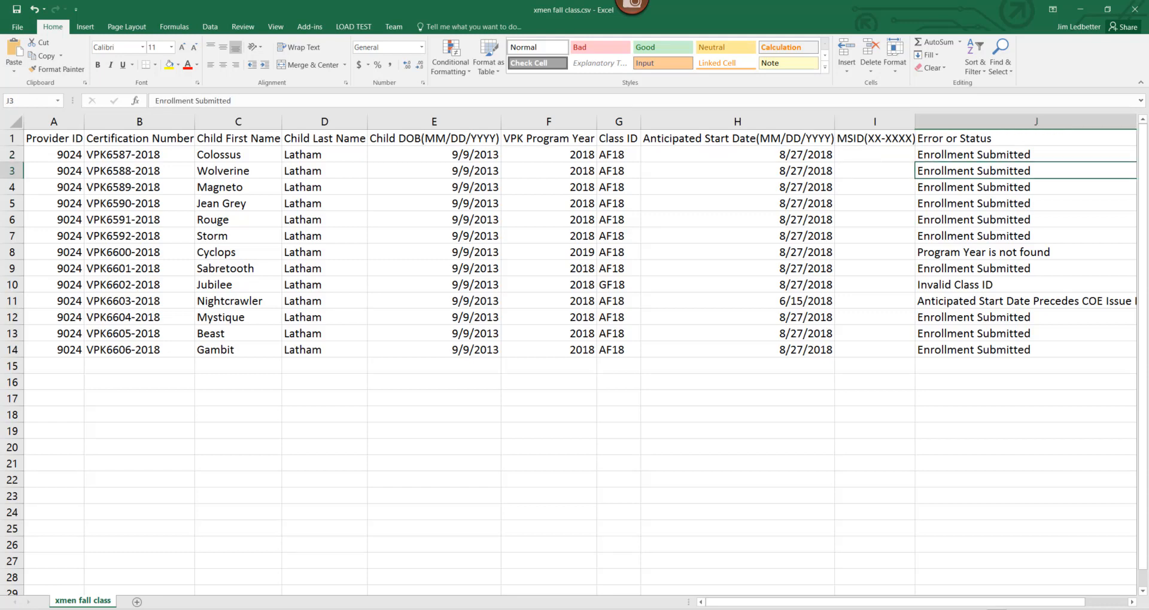
click(1133, 10)
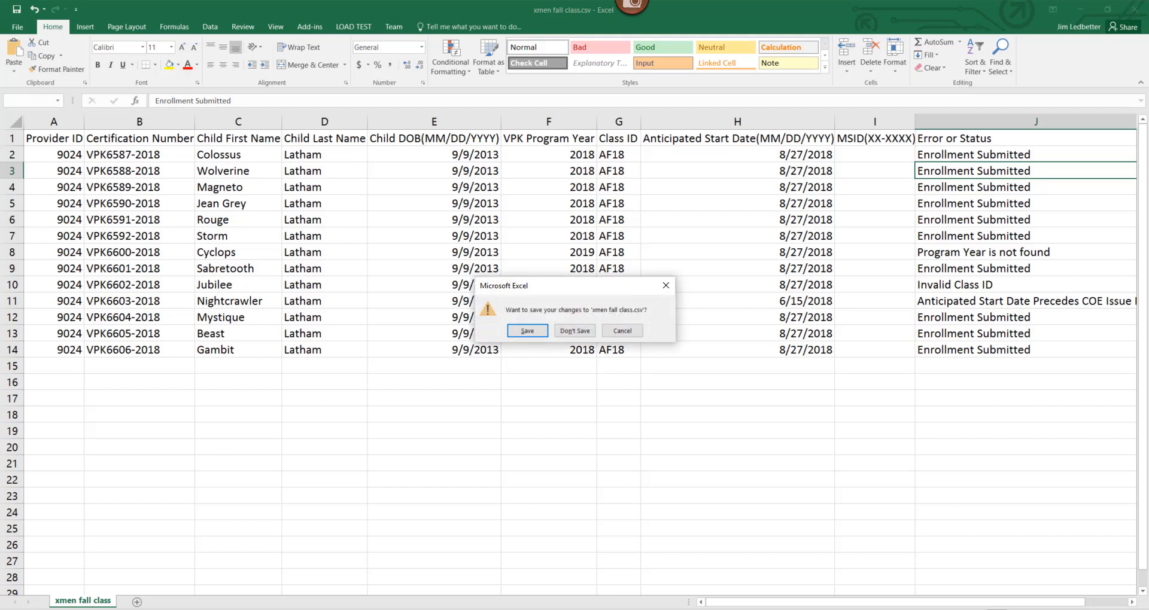
click(665, 285)
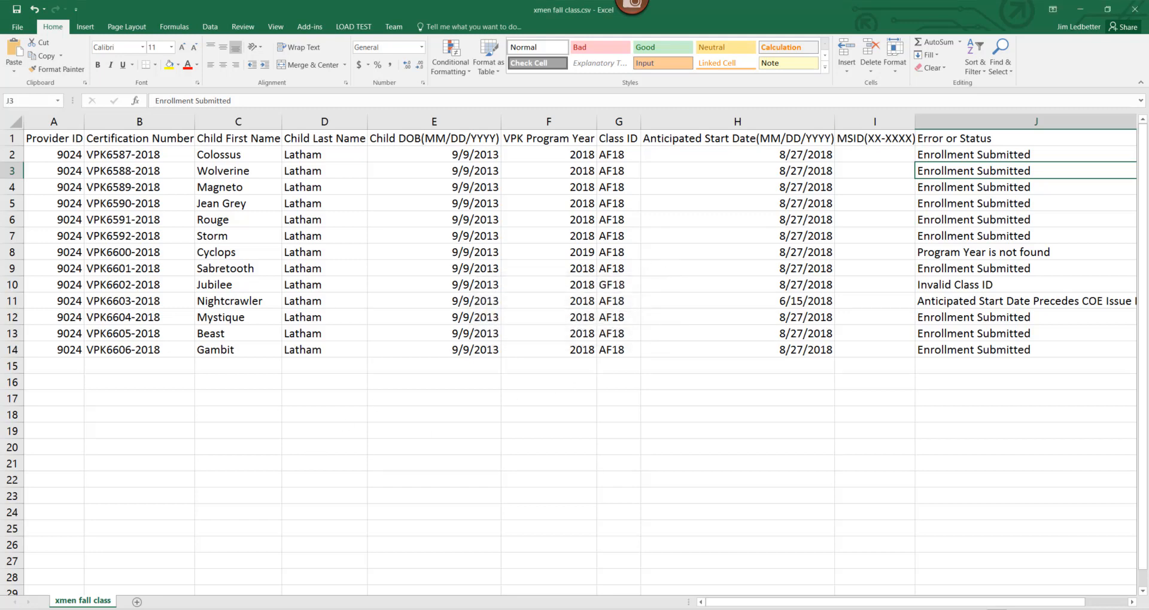
- Return to the Provider Portal, reload VPK Enrollment, and show the 2018-2019 School-year (540 hours) enrollments for class AF18 - X-Men
click(1086, 13)
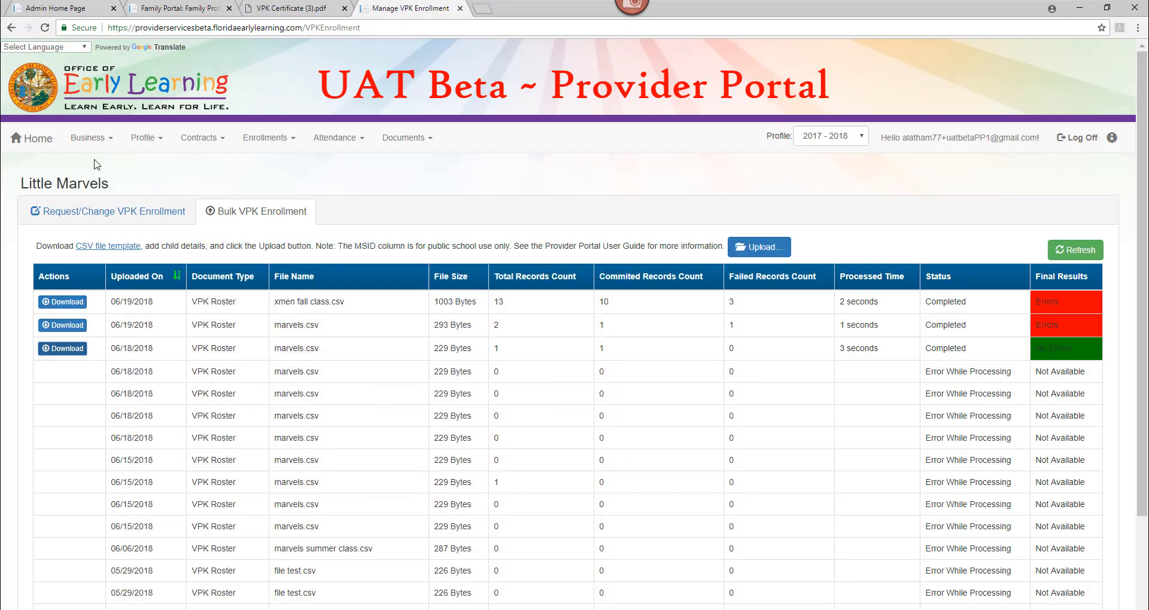
click(92, 214)
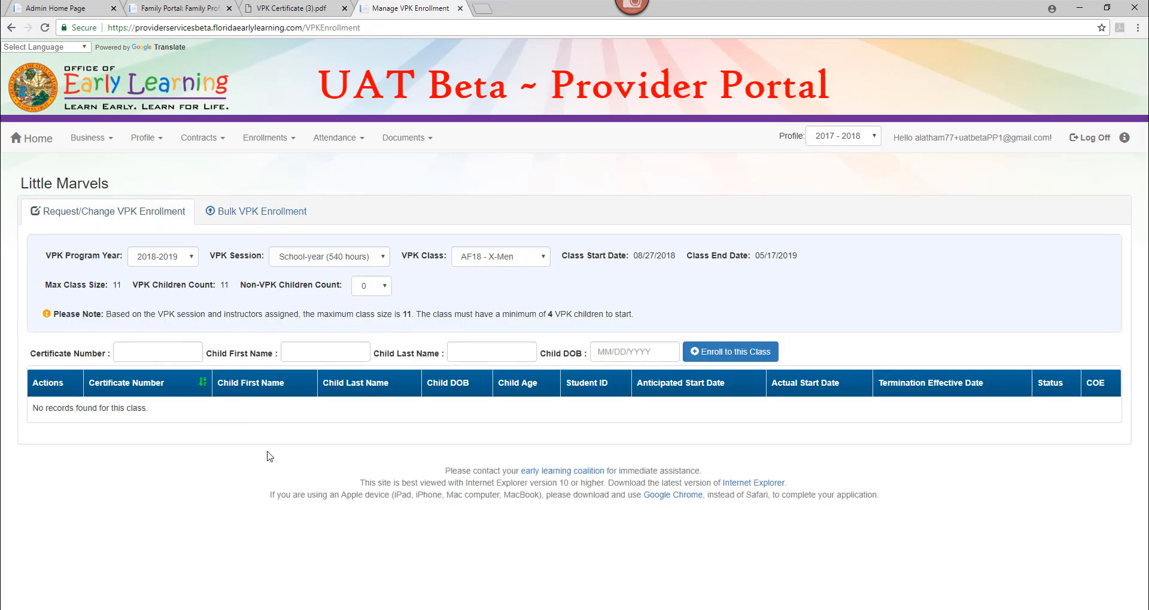
click(44, 27)
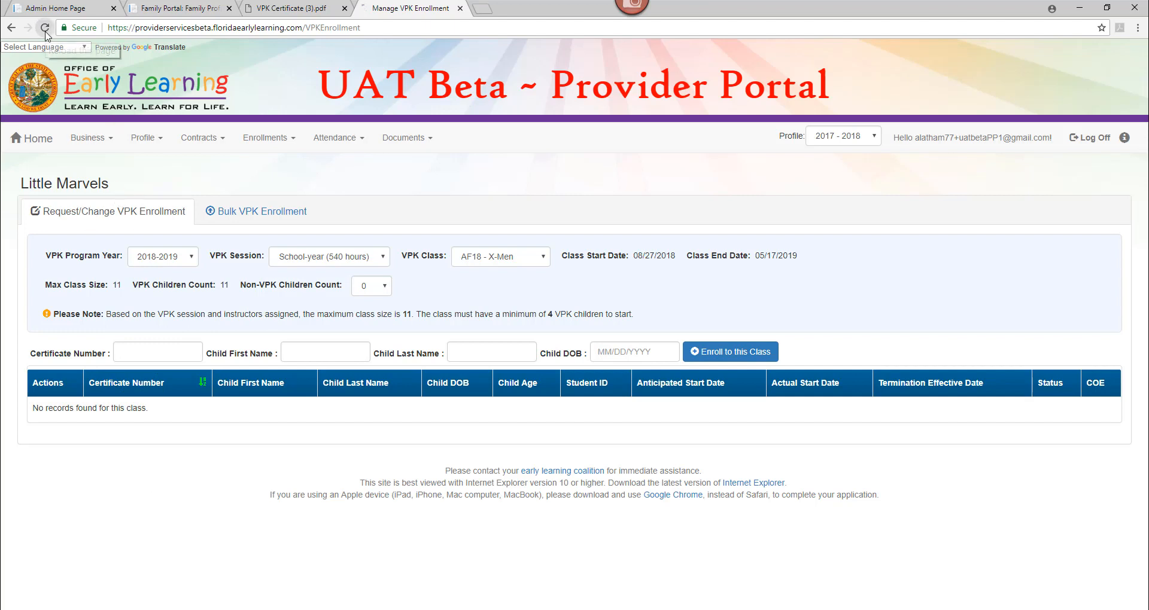
click(284, 262)
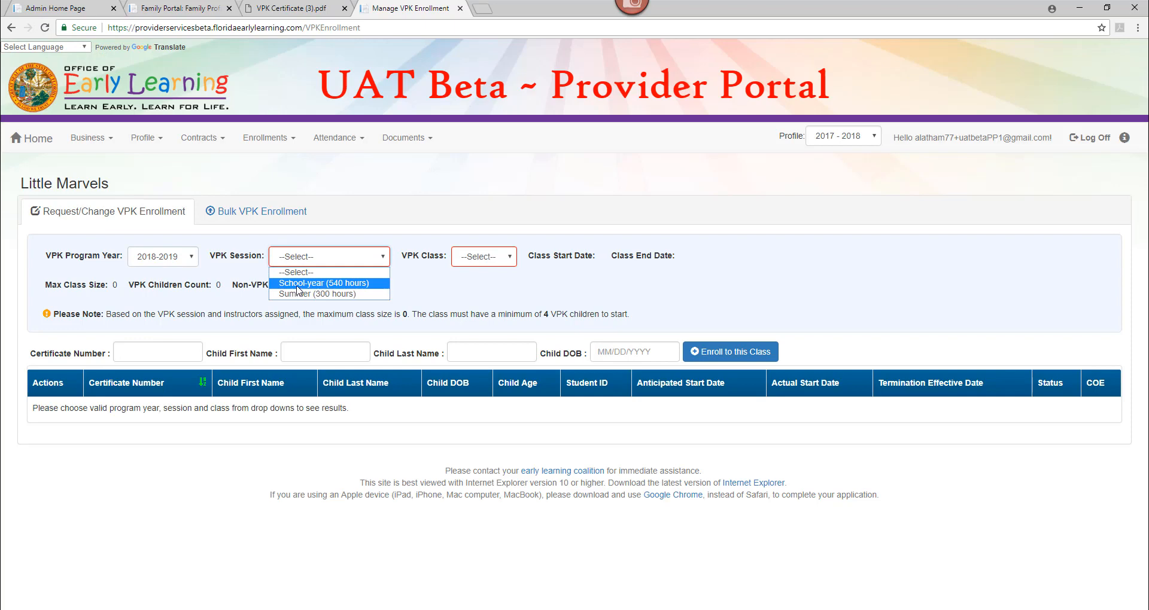
click(298, 284)
click(526, 257)
click(510, 284)
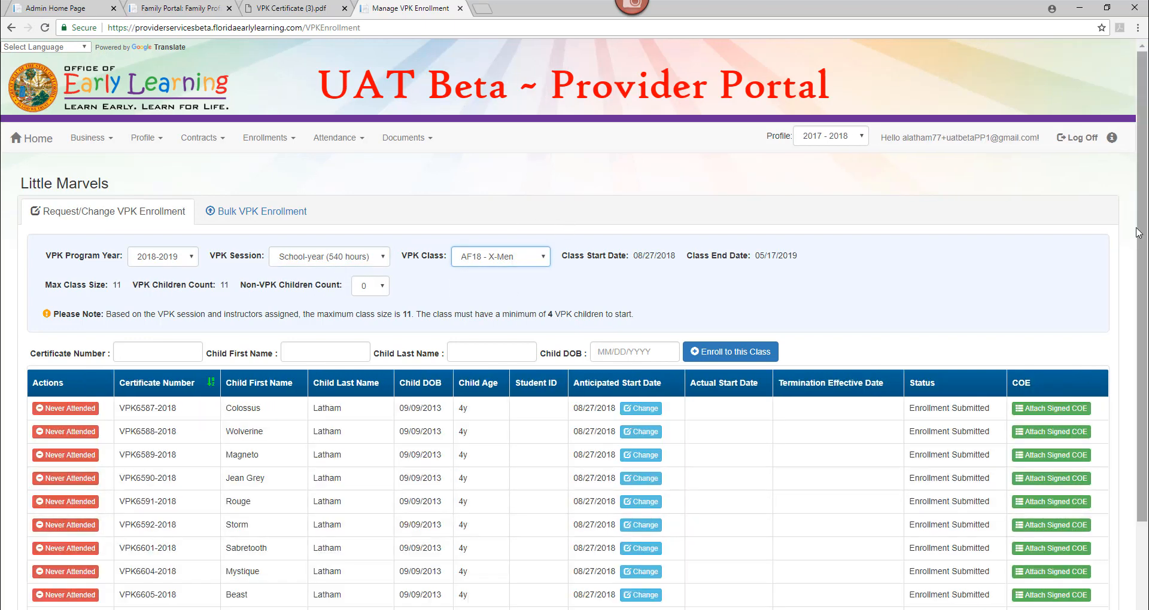
scroll(1140, 341, down, 2)
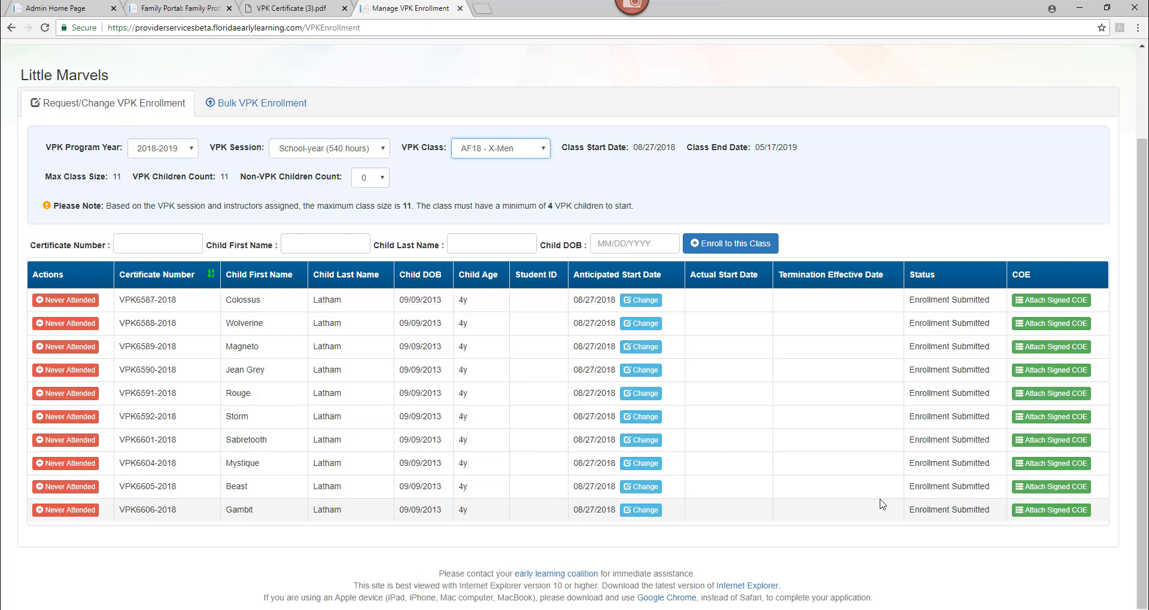
- Check the bulk VPK enrollment upload list, then switch the Request/Change VPK Enrollment view to class CF18 - X-Mansion
click(289, 104)
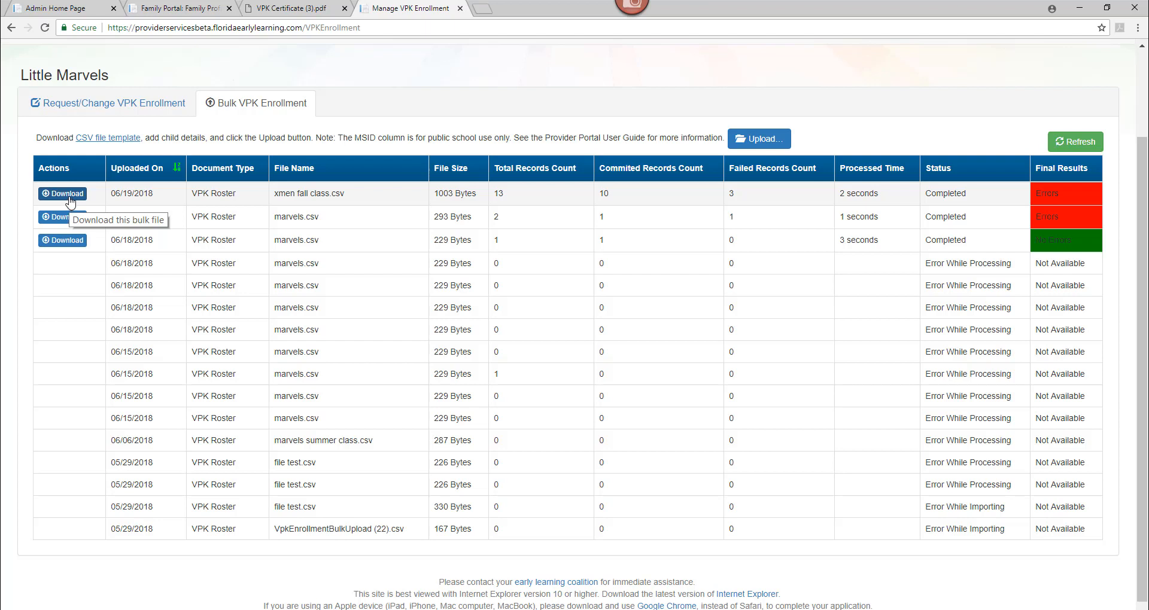
click(97, 103)
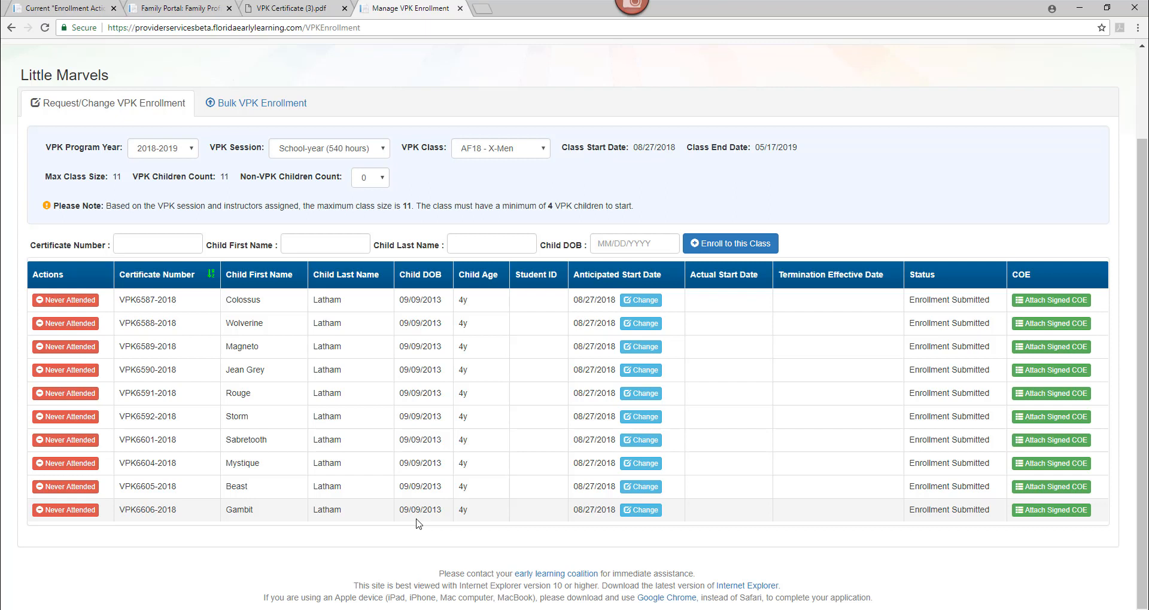
click(518, 153)
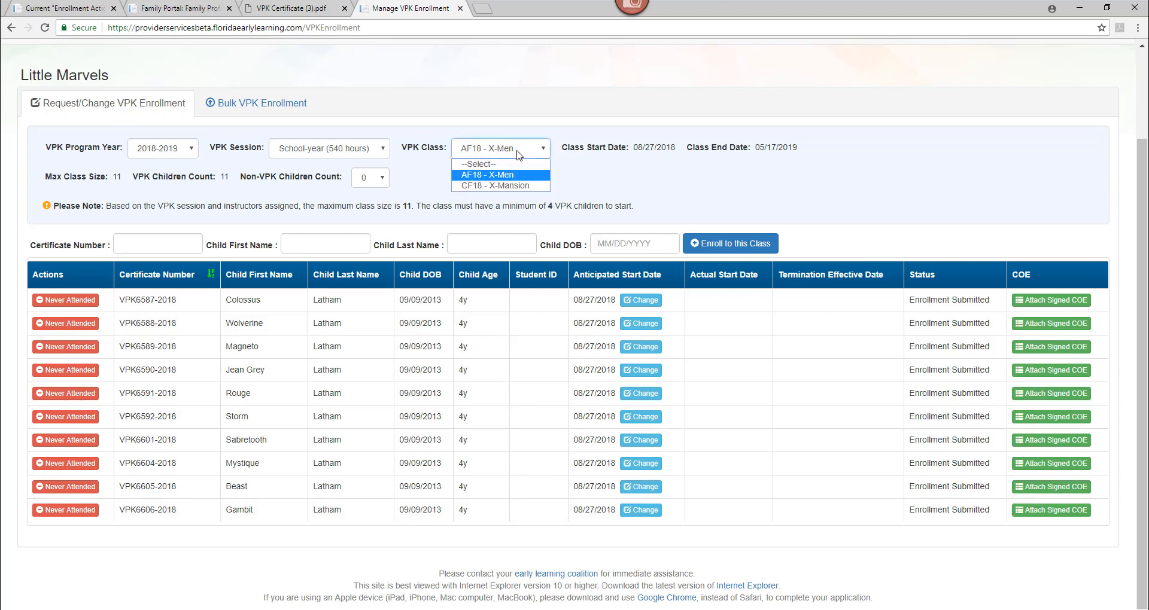
click(520, 186)
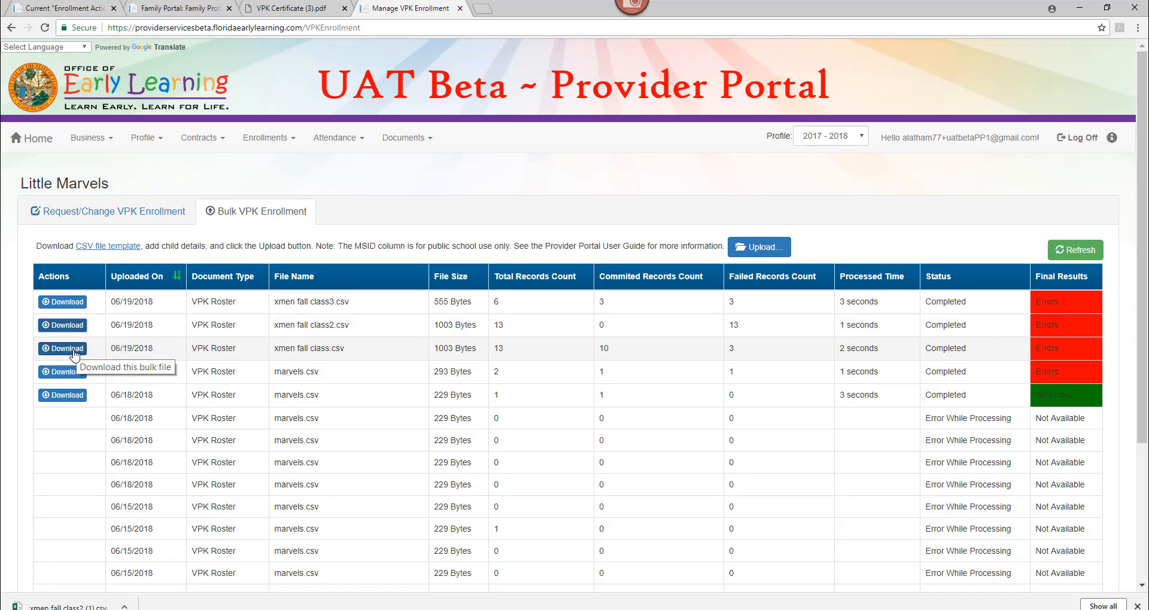
- Download the xmen fall class.csv results again and open them in Excel with the Error or Status column in view
click(74, 351)
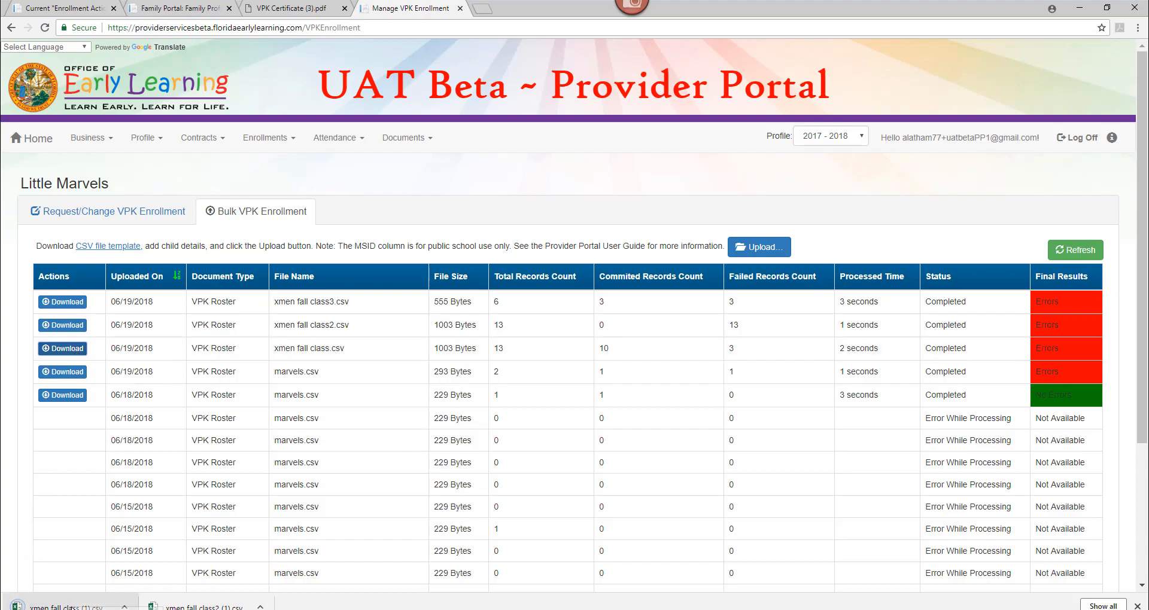
click(72, 606)
drag(796, 602, 866, 595)
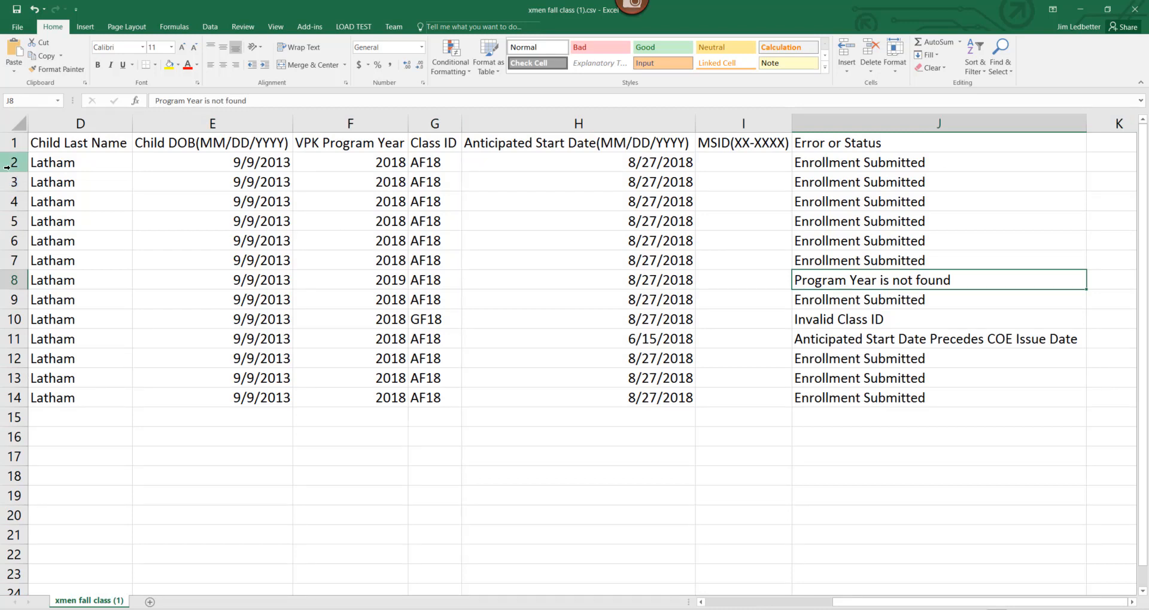
- Delete all rows marked Enrollment Submitted, leaving only the three records with errors below the header
drag(7, 168, 11, 259)
right_click(9, 220)
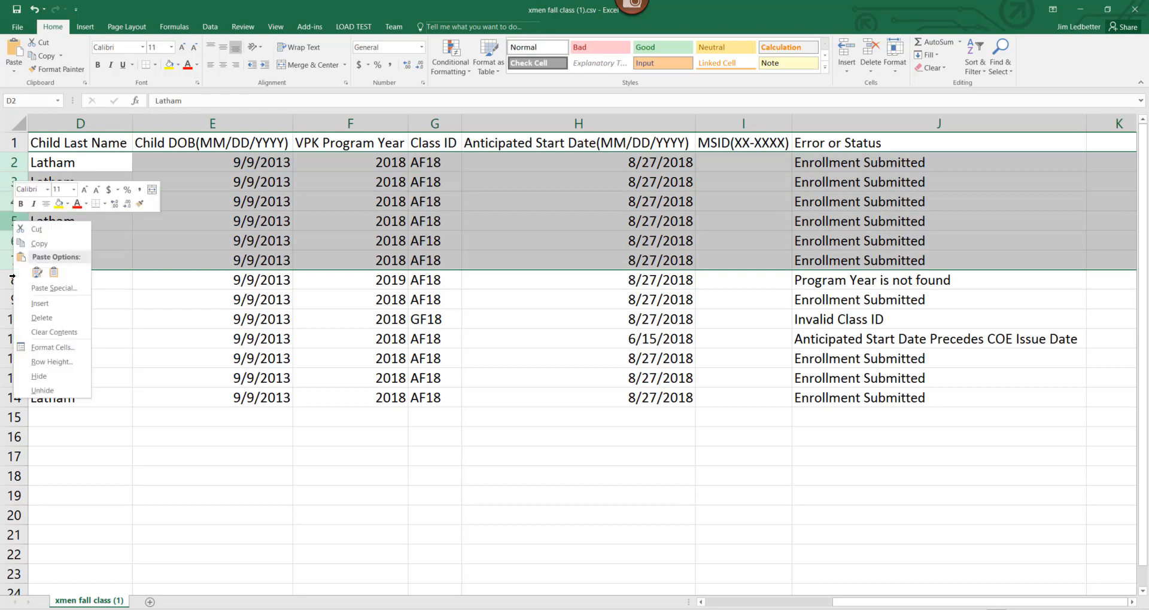
click(42, 319)
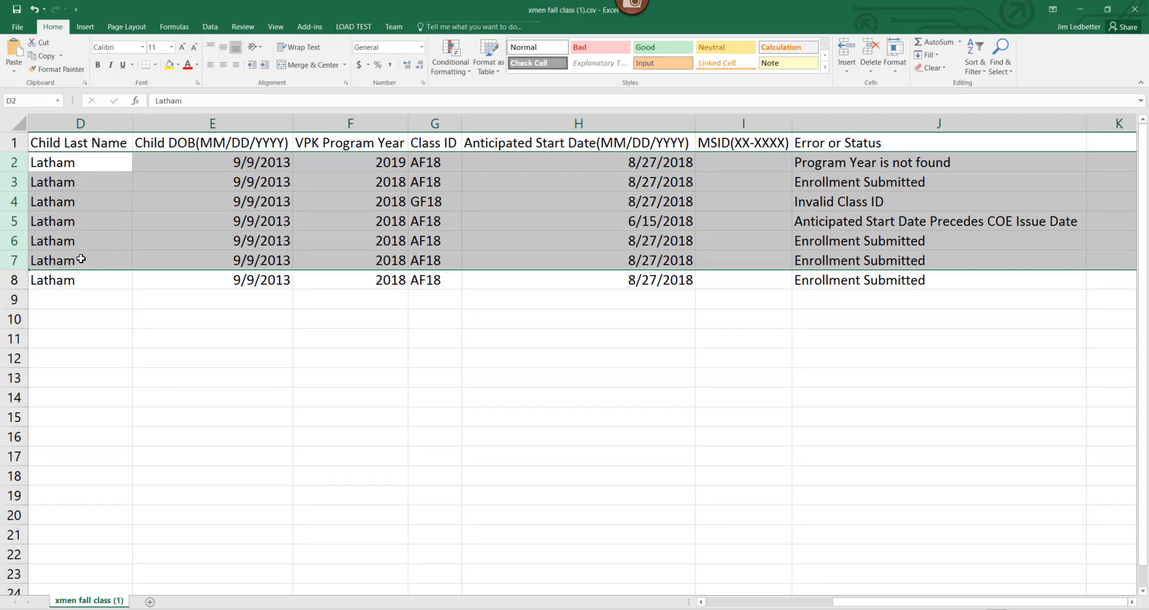
click(2, 180)
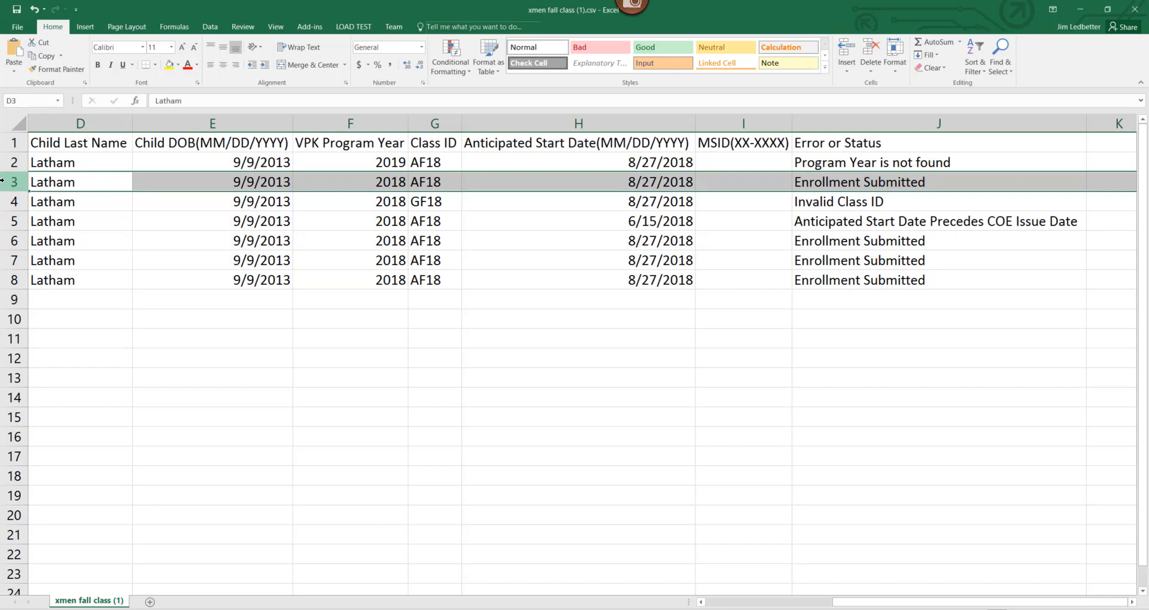
right_click(2, 180)
click(38, 350)
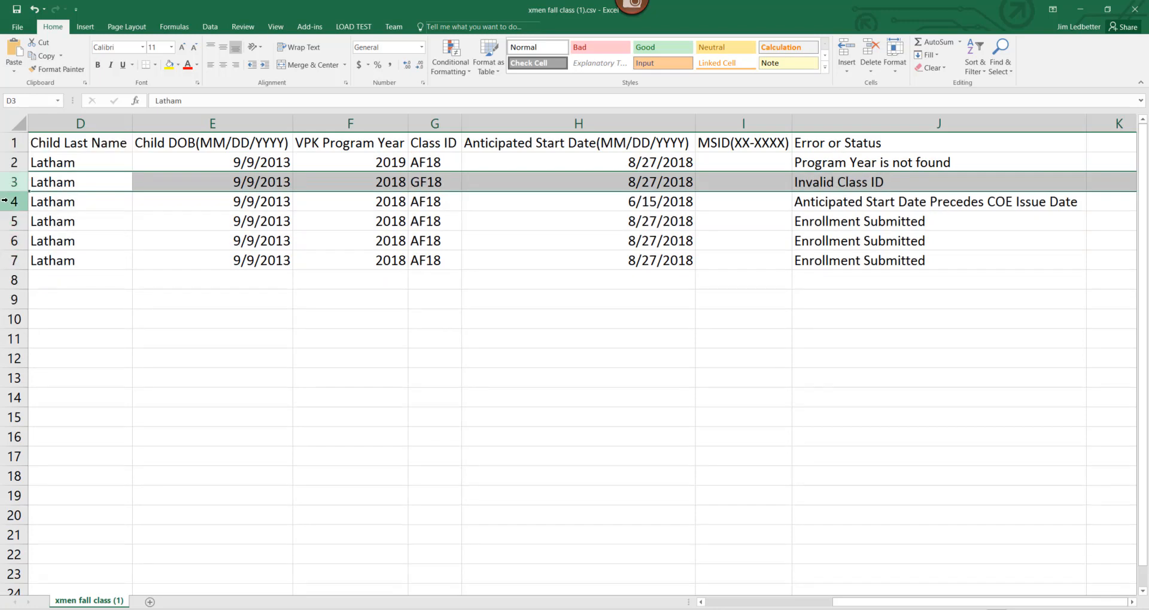
drag(5, 216, 10, 249)
right_click(11, 249)
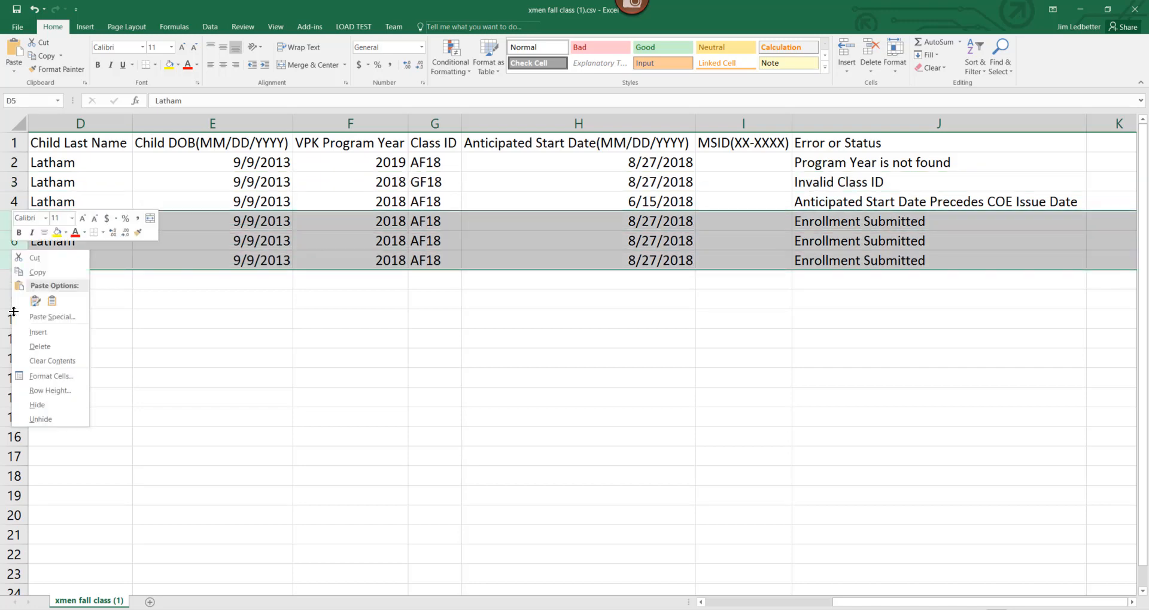
click(57, 349)
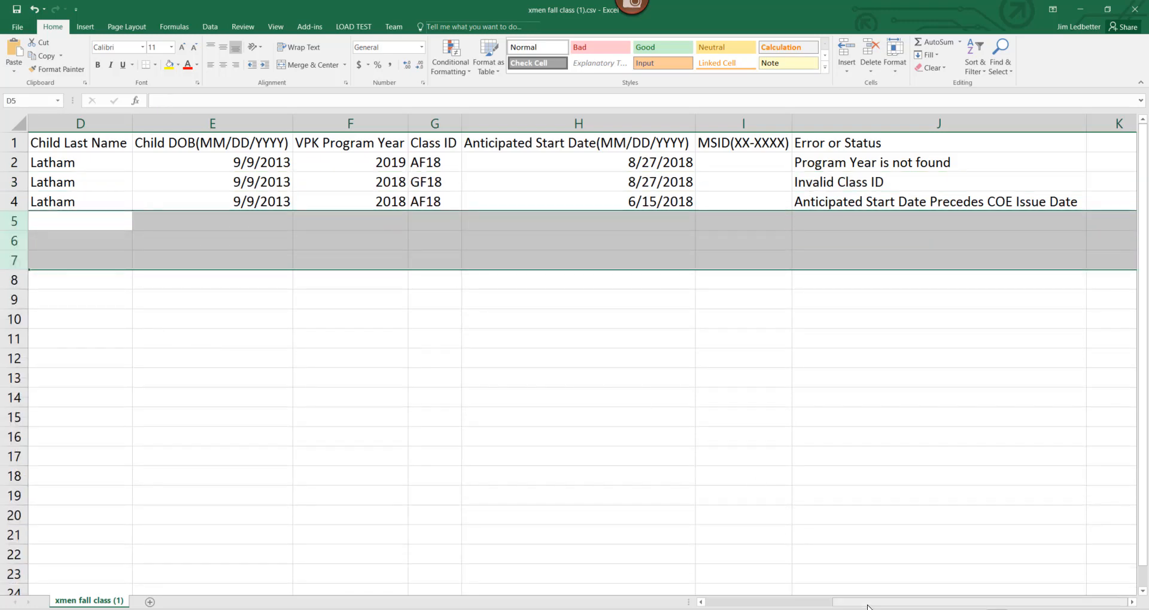
- Correct the failed records by setting VPK Program Year F2 to 2018, Class ID G3 to AF18, and Anticipated Start Date H4 to 8/27/2018
drag(842, 602, 791, 601)
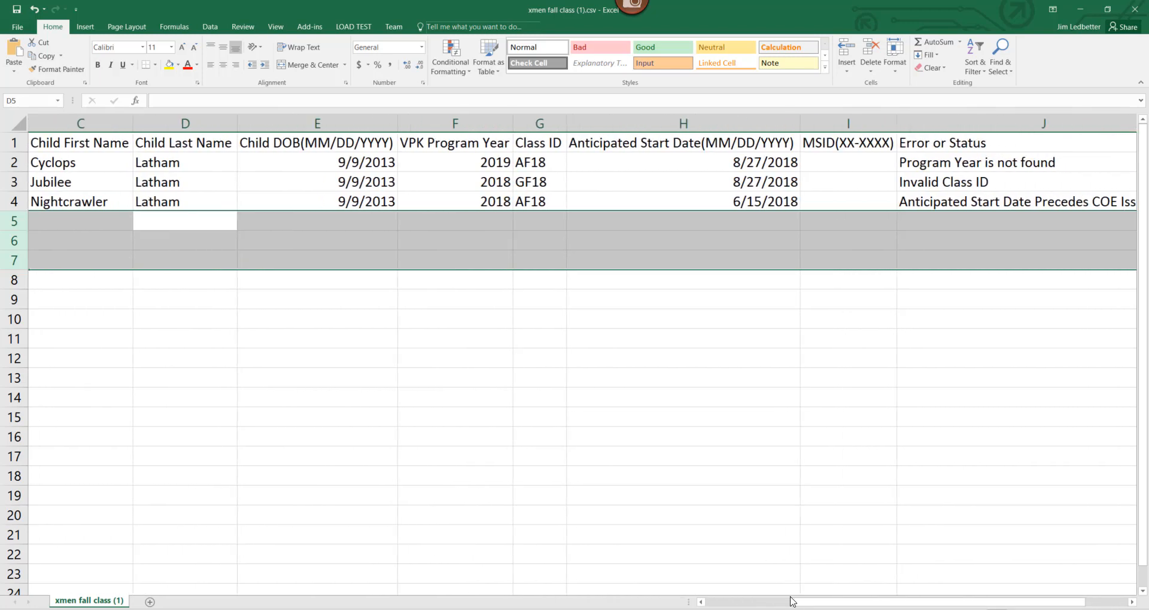
click(470, 164)
text(2018)
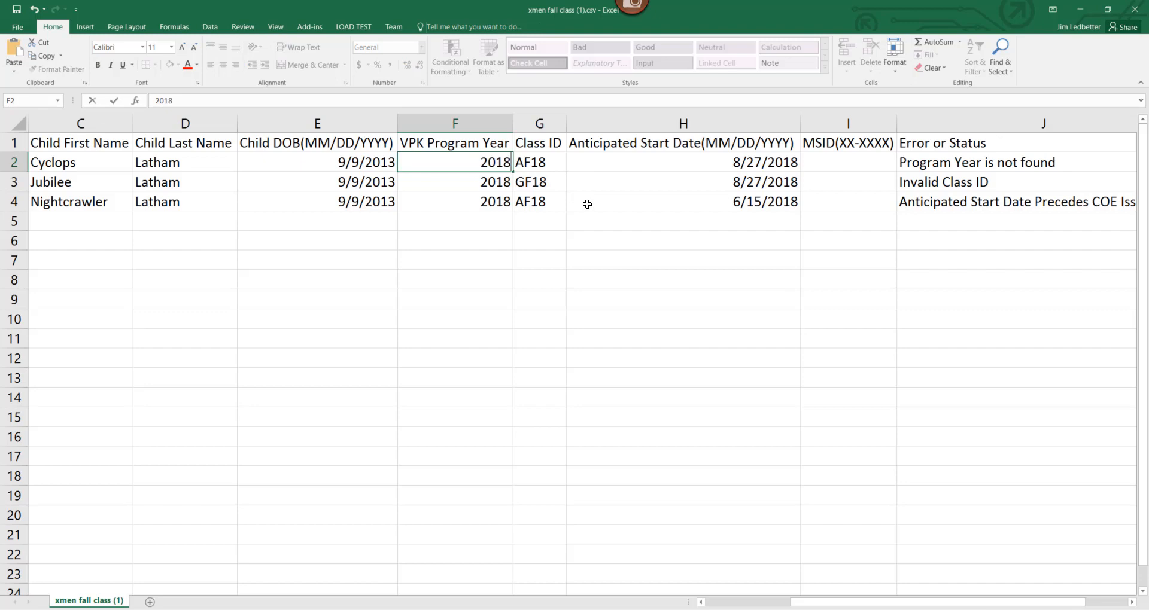
click(542, 183)
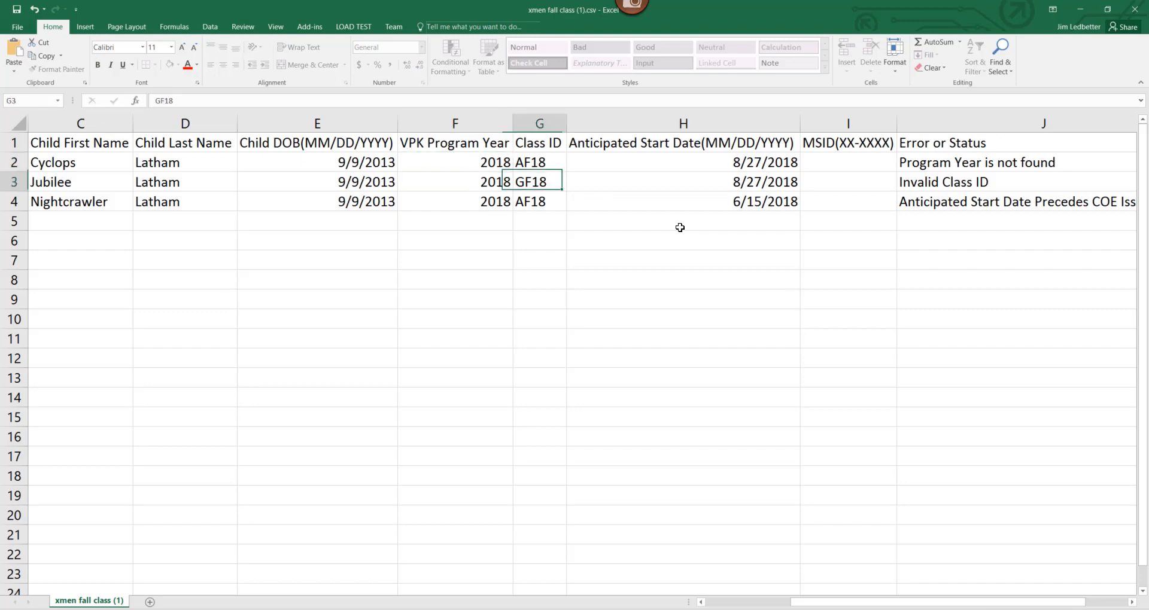
text(AF)
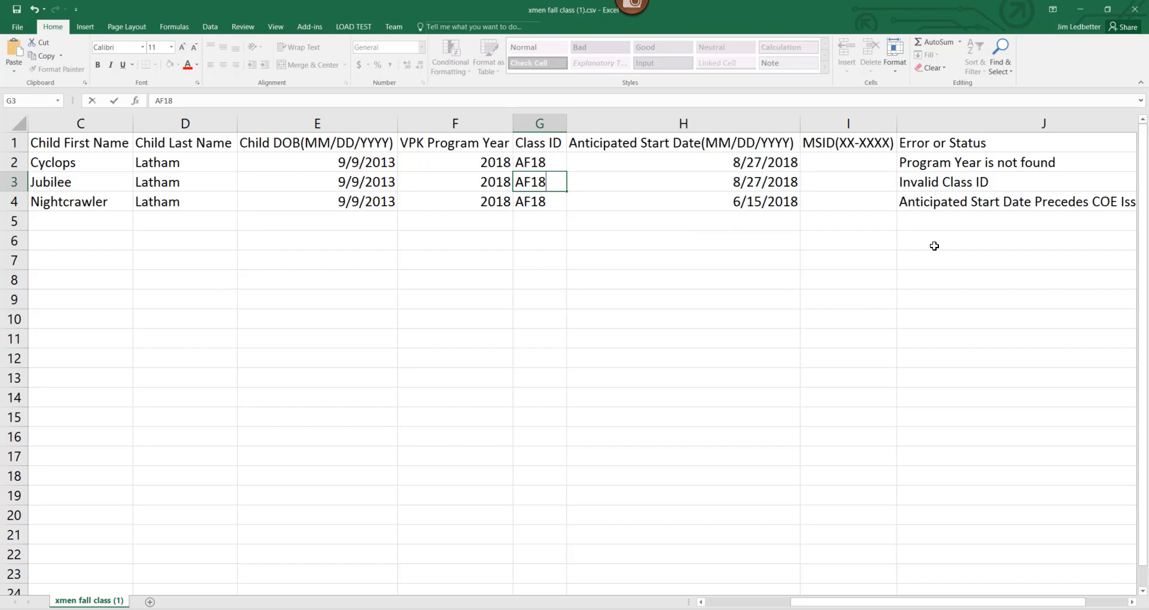
click(747, 200)
text(8/)
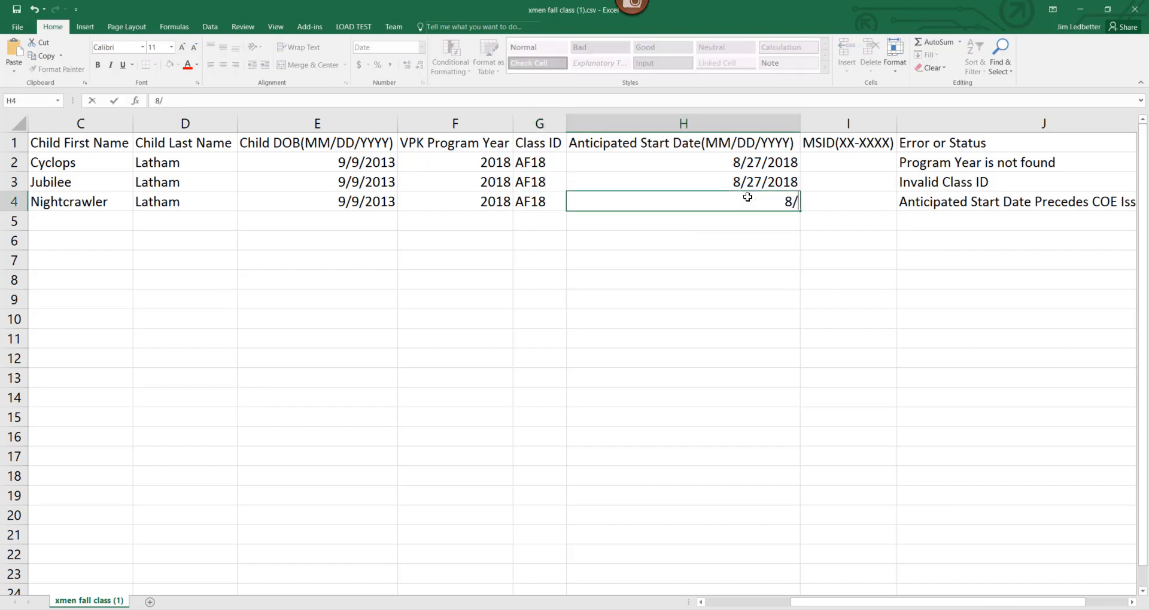
text(27/2018)
- Delete the Error or Status column from the sheet and bring the remaining columns A to I into view
click(924, 123)
right_click(924, 123)
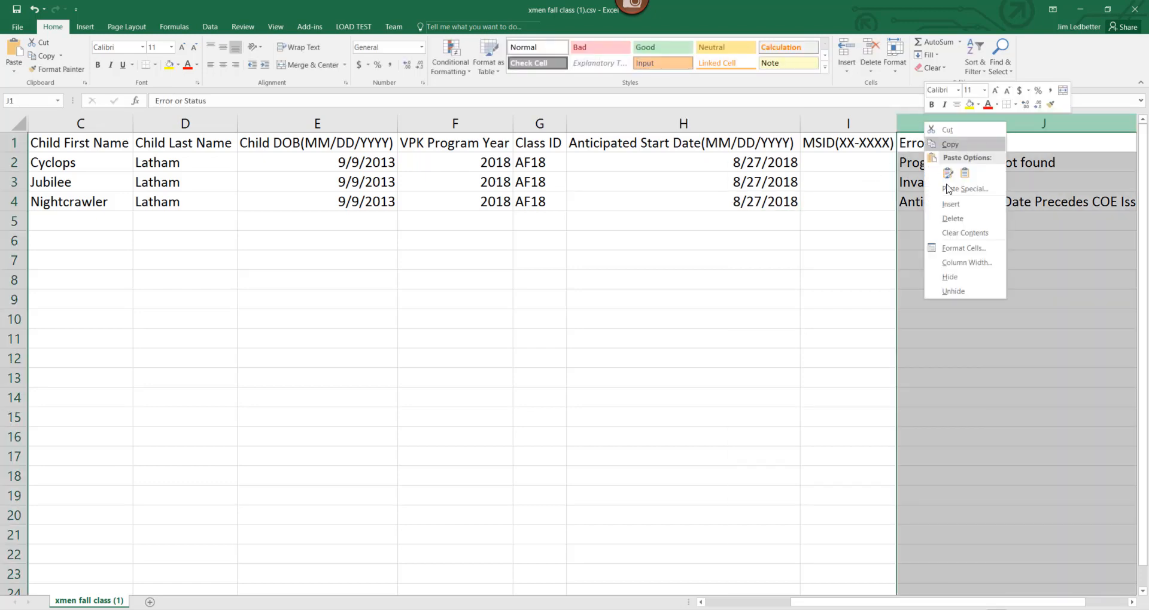
click(954, 218)
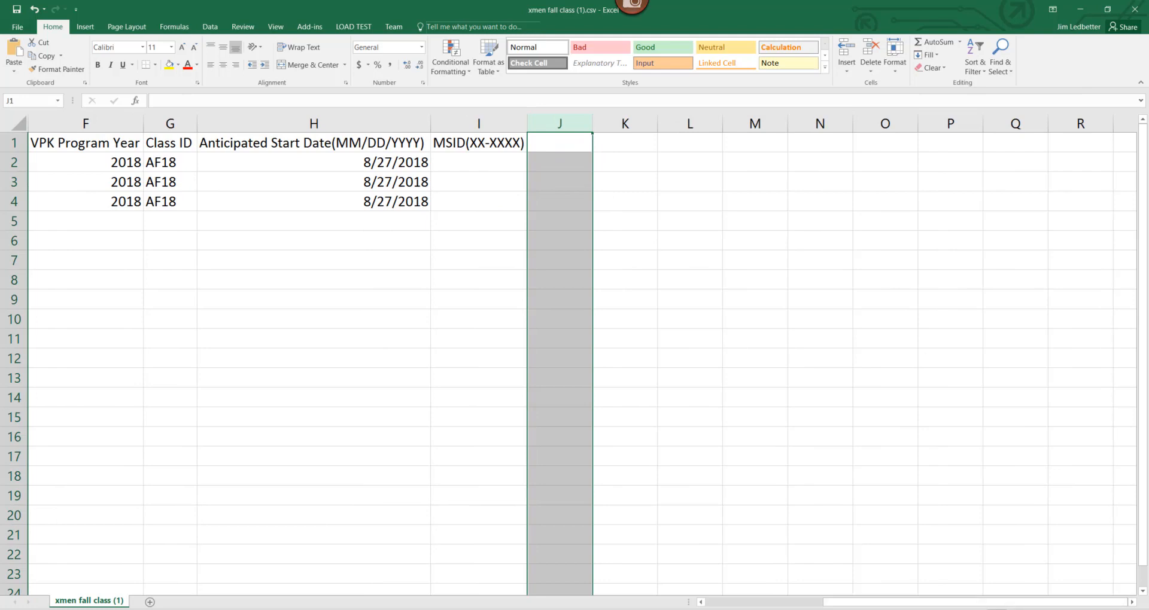
drag(871, 603, 746, 607)
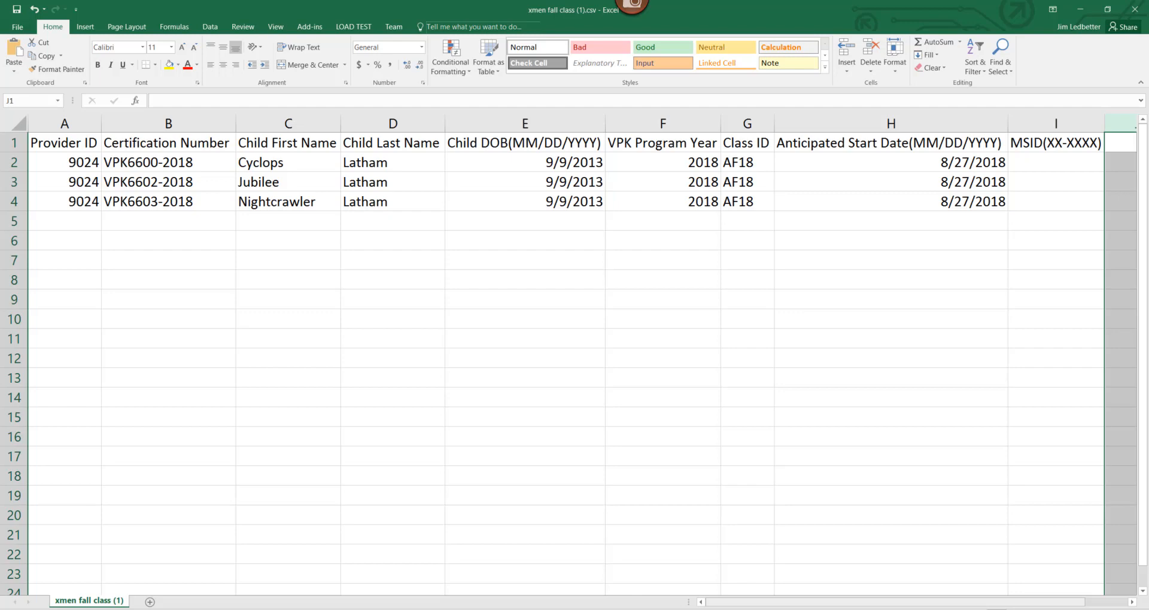
- Set the Class ID in G3 and G4 to CF18
click(736, 186)
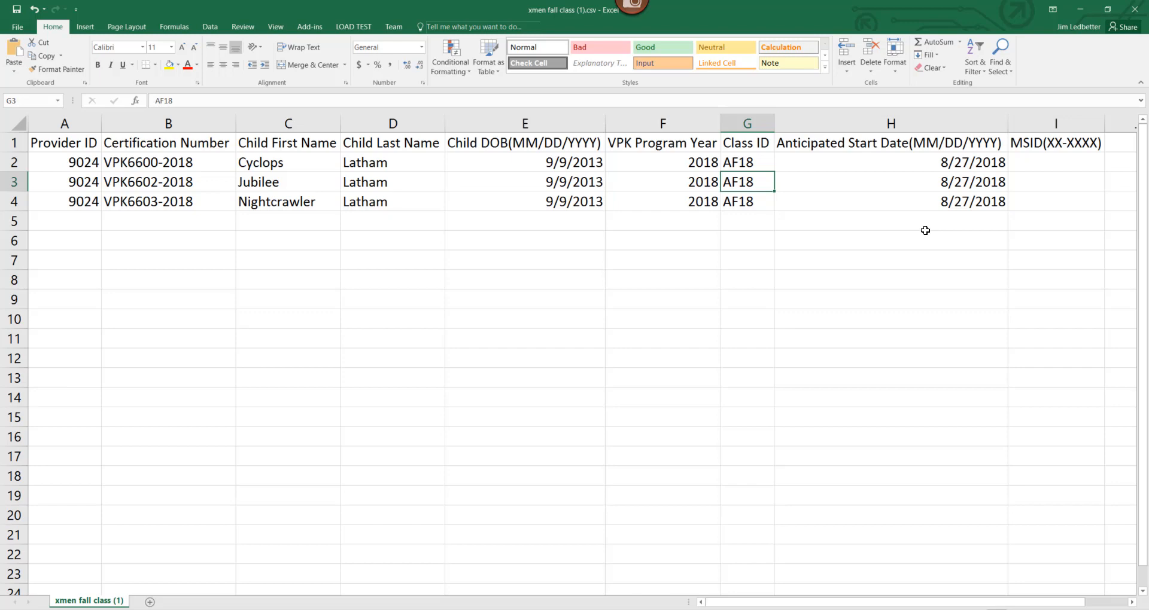
text(CF)
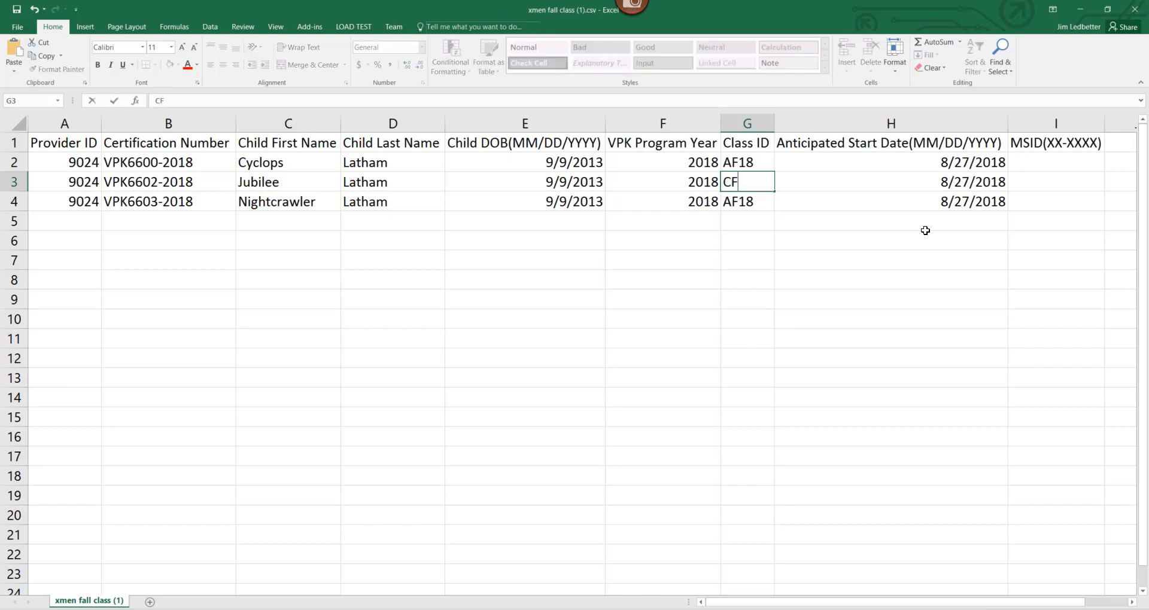
text(2)
key(BackSpace)
text(18)
key(Return)
text(CF)
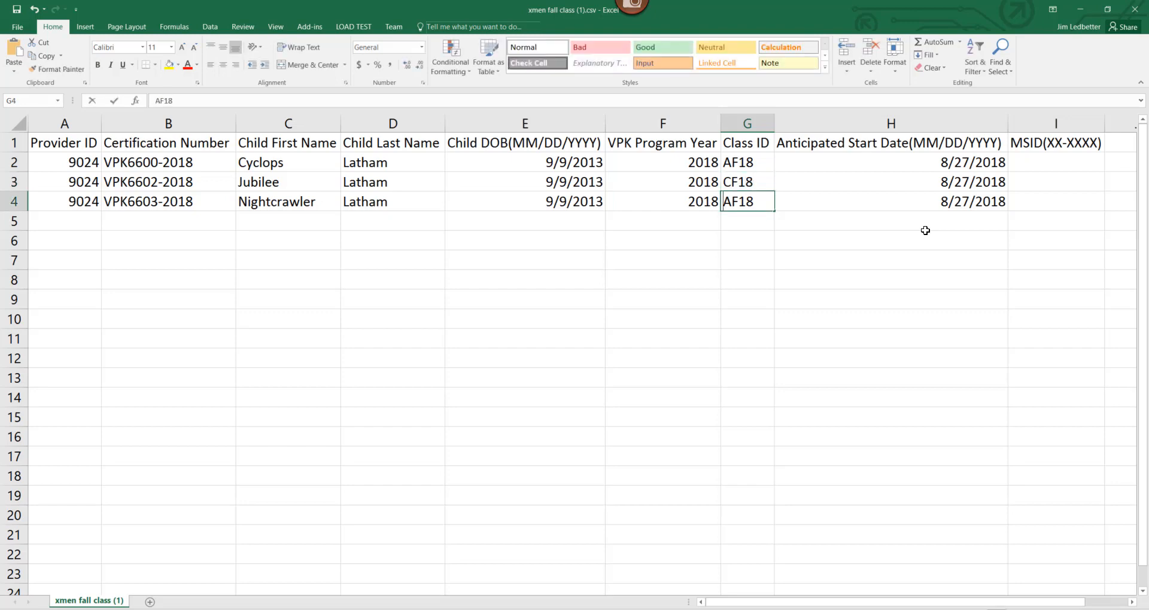
text(18)
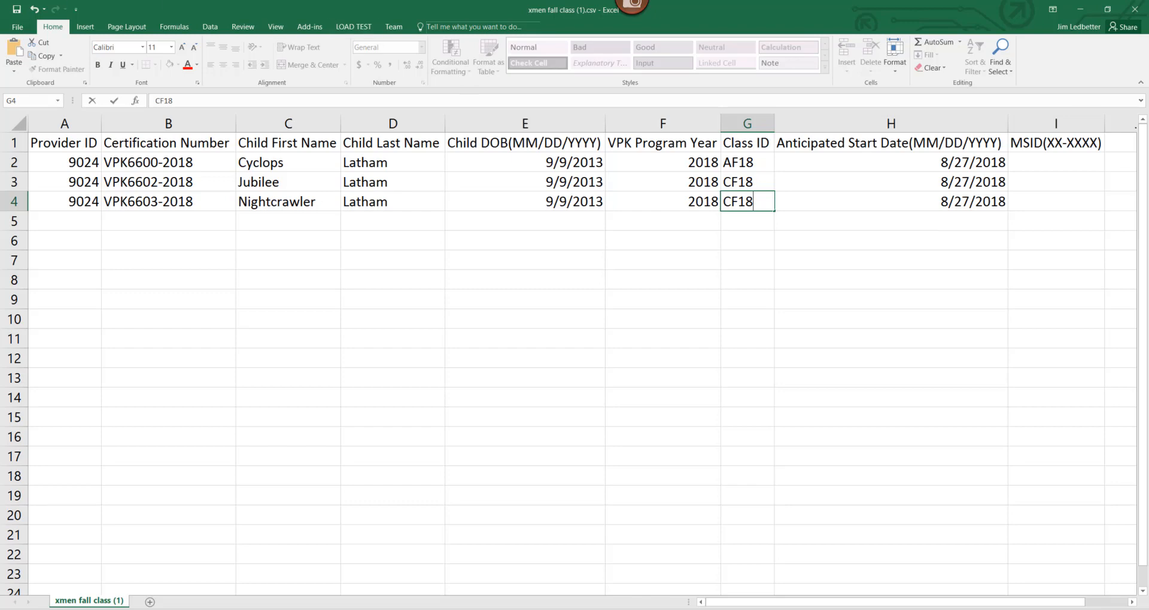
- Save the corrected sheet to the Desktop as xmen fall class4.csv, keeping the CSV (Comma delimited) format
click(12, 29)
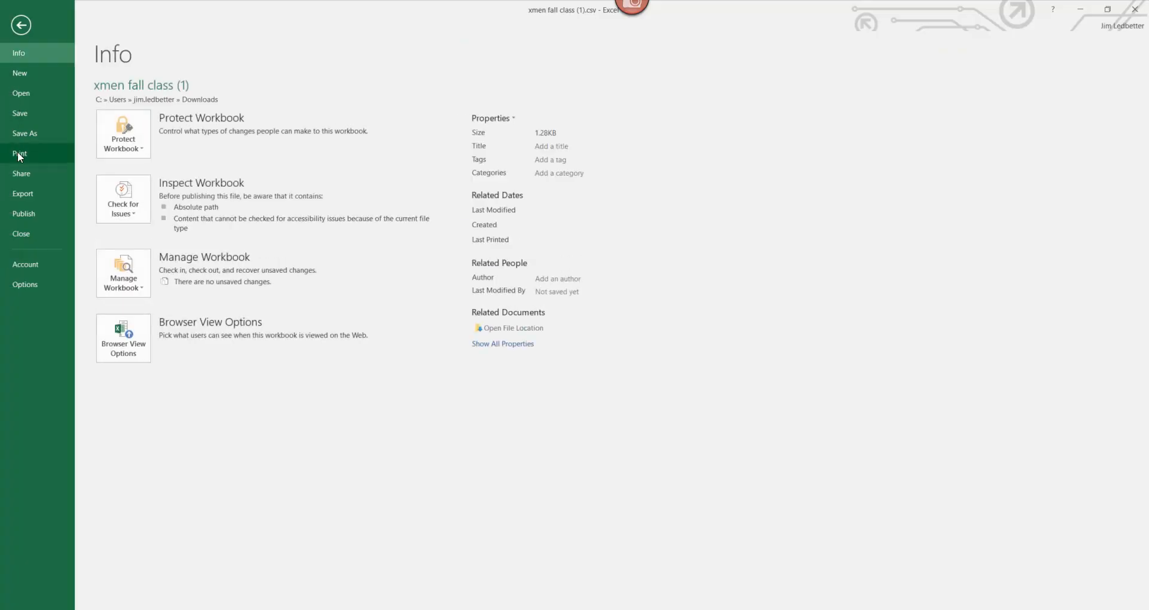
click(30, 134)
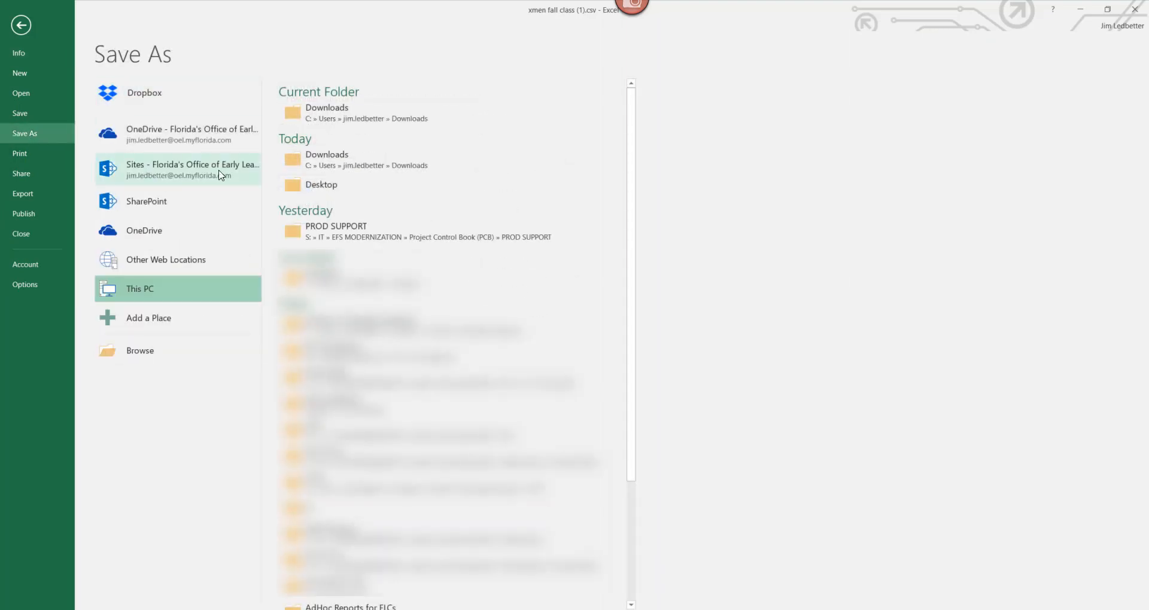
click(321, 186)
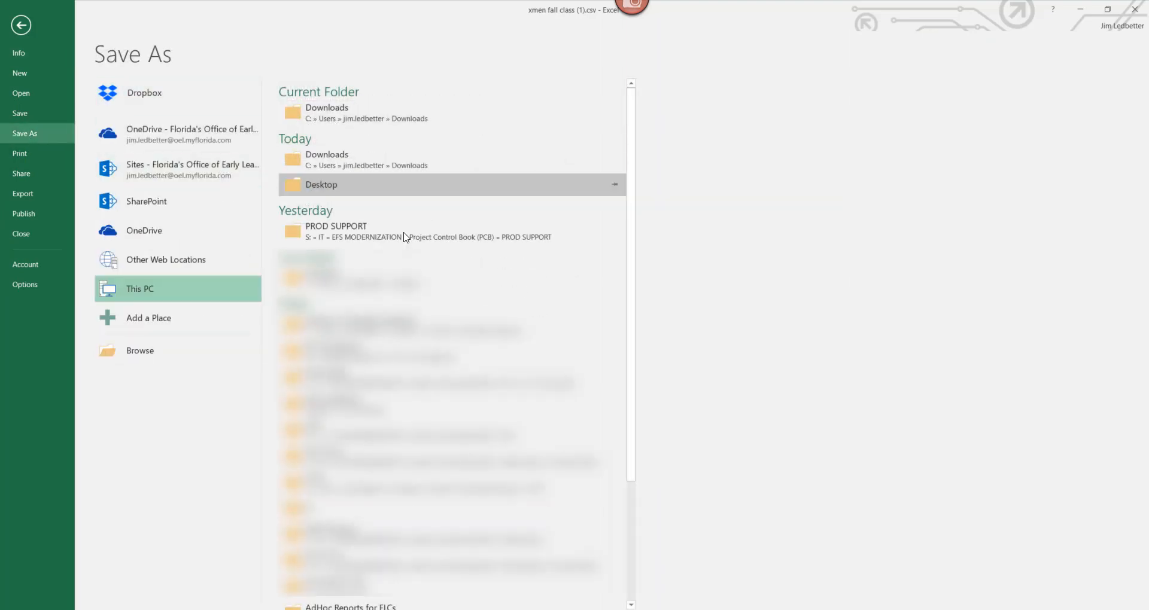
click(401, 314)
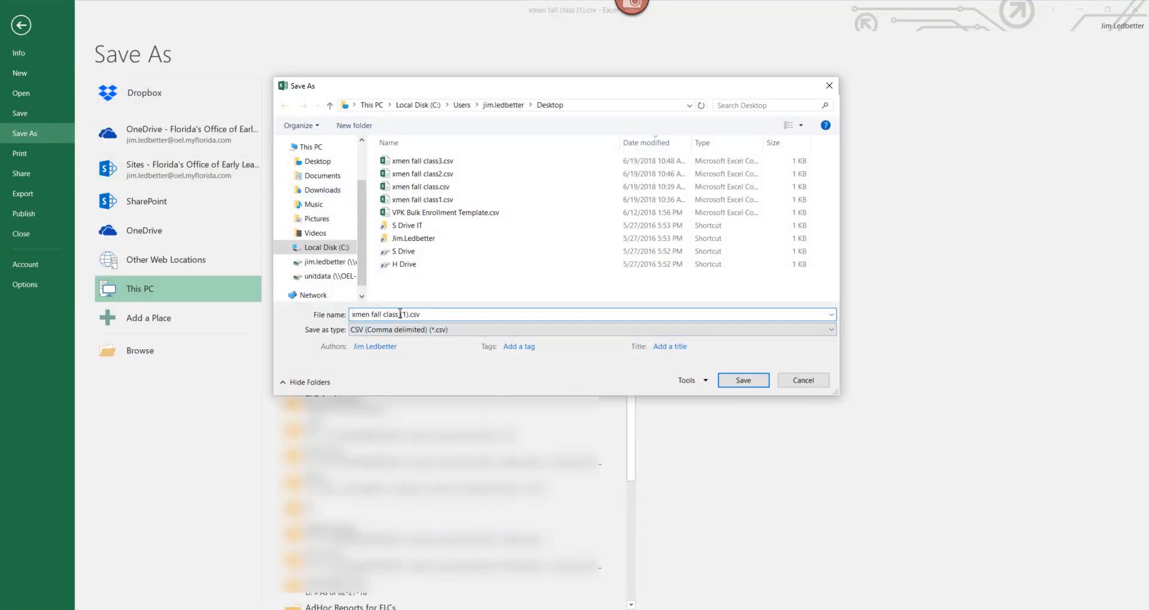
key(Delete)
key(Delete)
key(BackSpace)
text(4)
key(Left)
key(BackSpace)
click(744, 384)
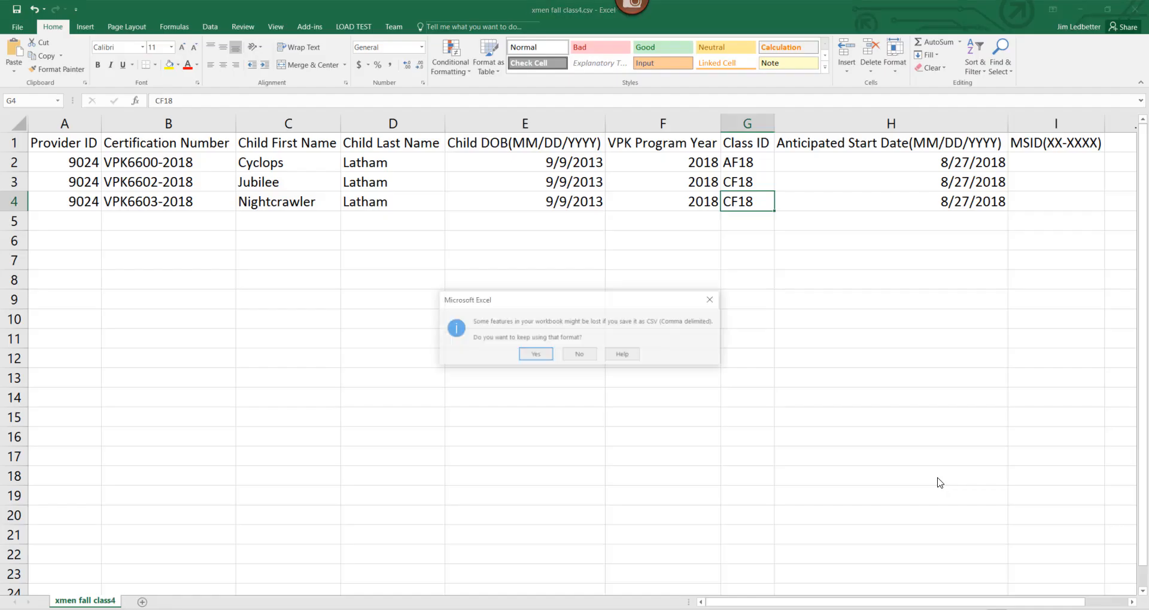
click(534, 354)
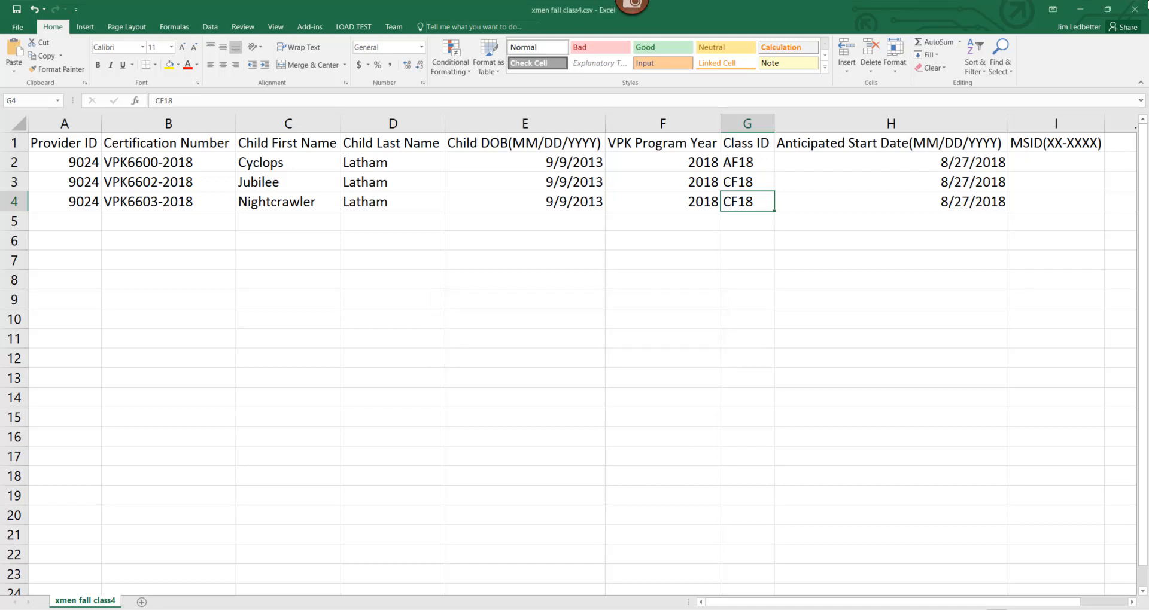
- Close the xmen fall class4.csv and xmen fall class3.csv workbooks
click(1135, 9)
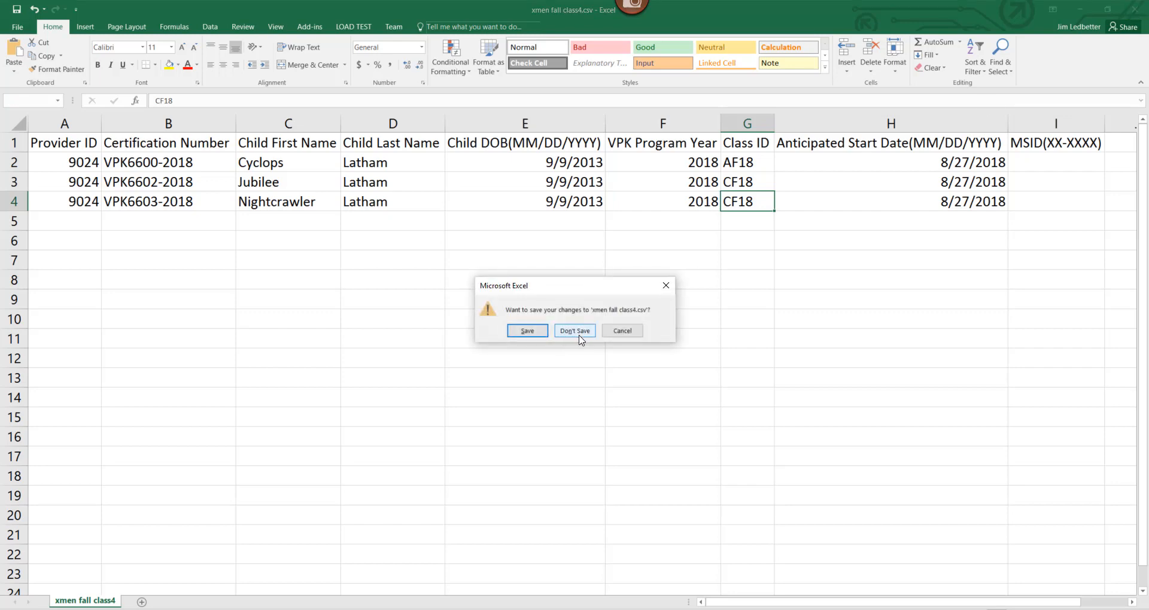
key(Return)
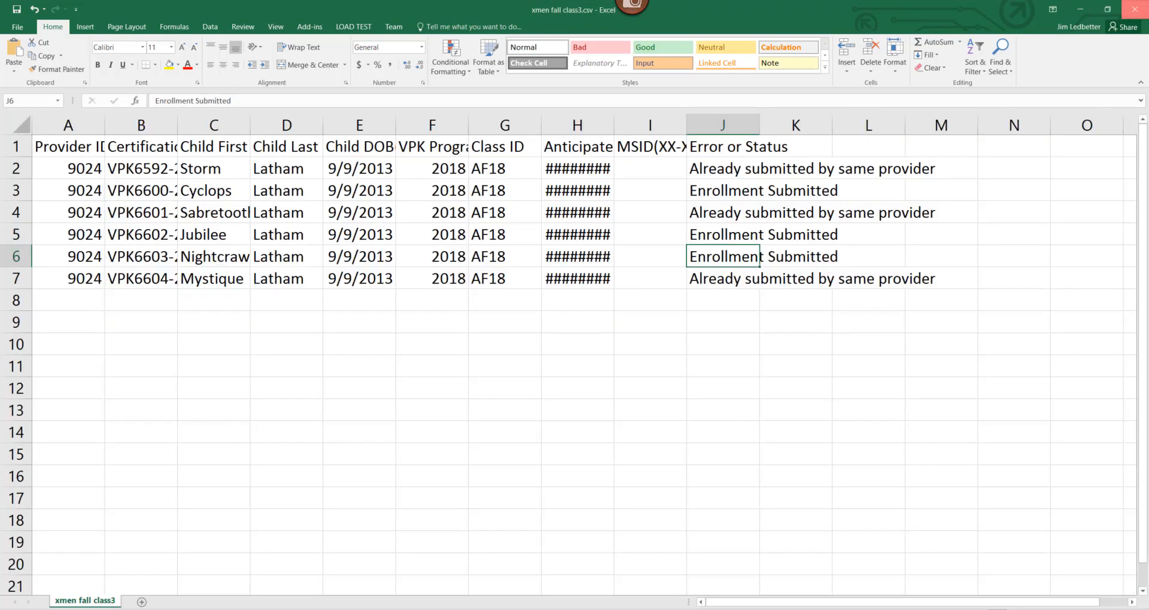
click(1134, 9)
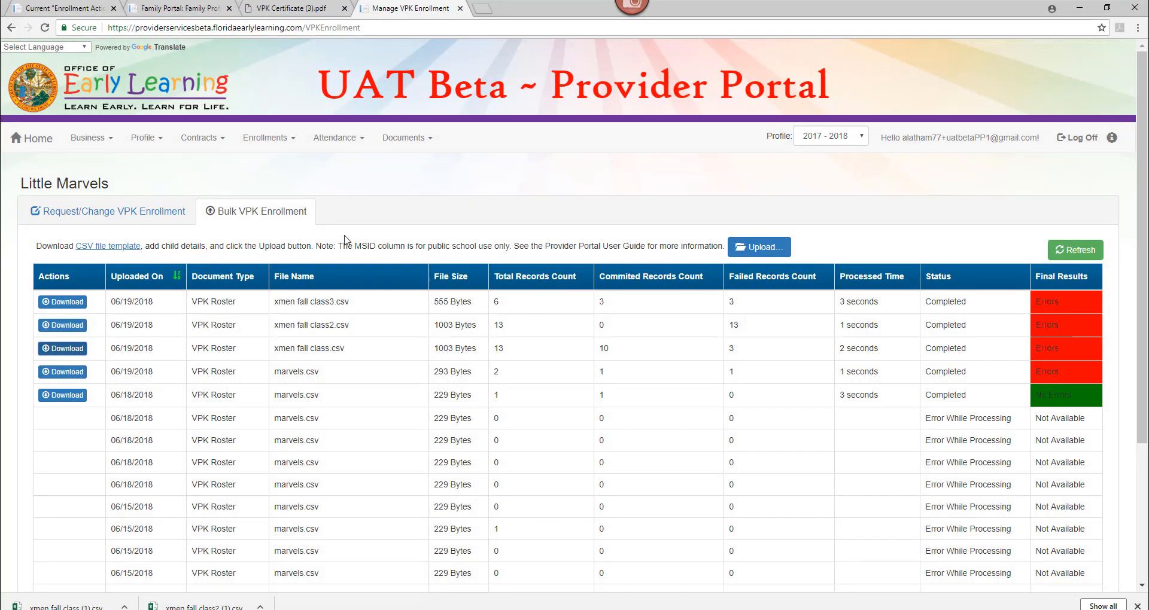
- Upload xmen fall class4.csv from the Desktop as a bulk VPK enrollment and refresh the list of uploads
click(758, 247)
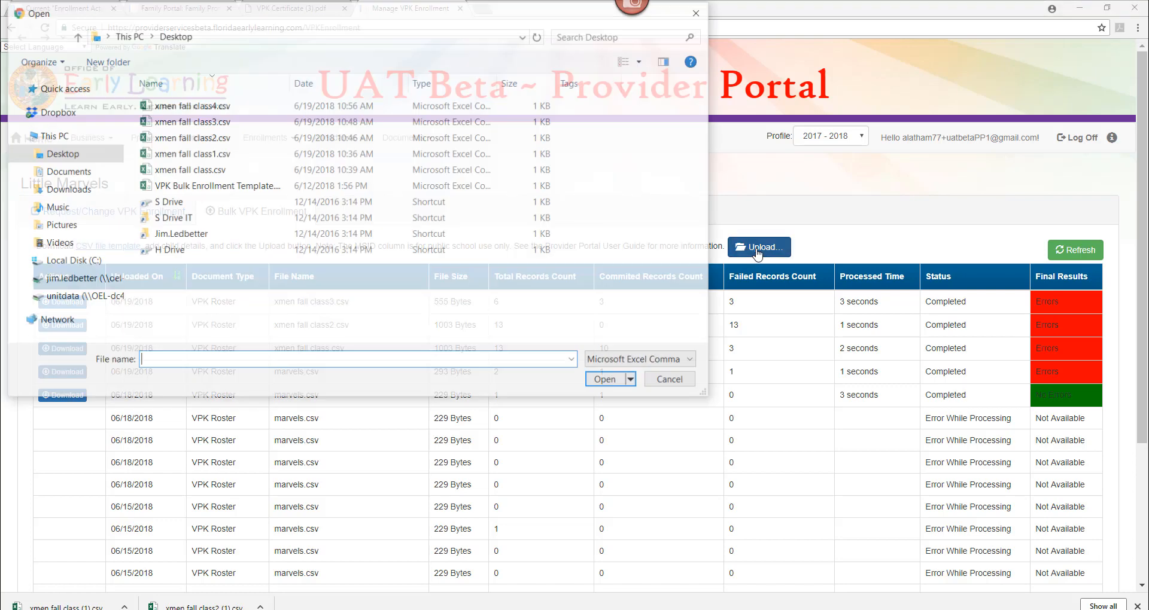
click(233, 106)
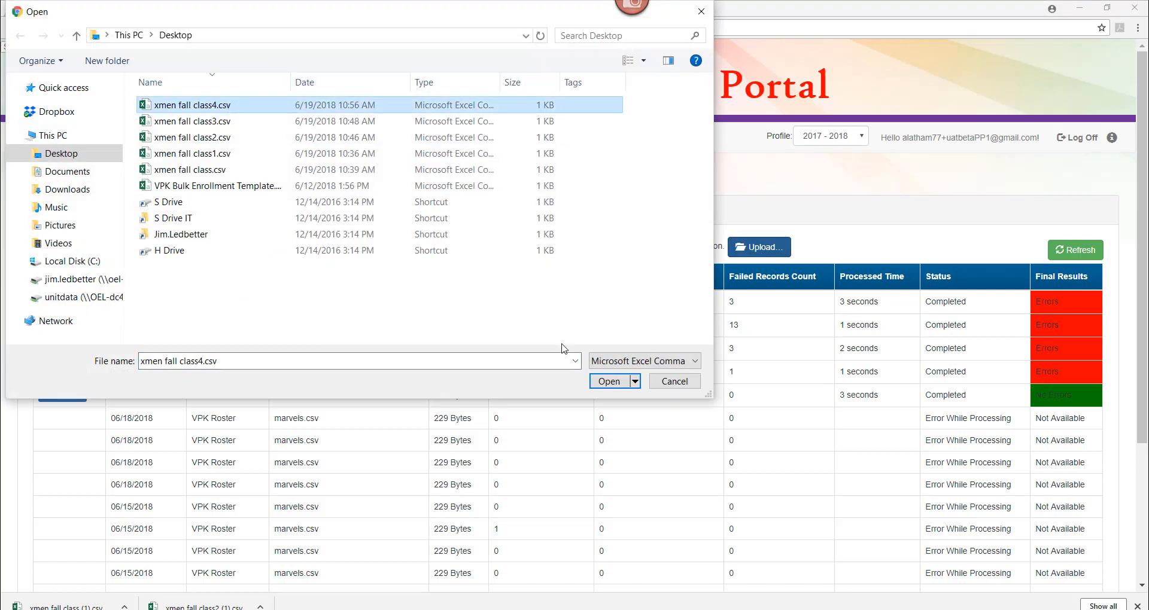
click(606, 383)
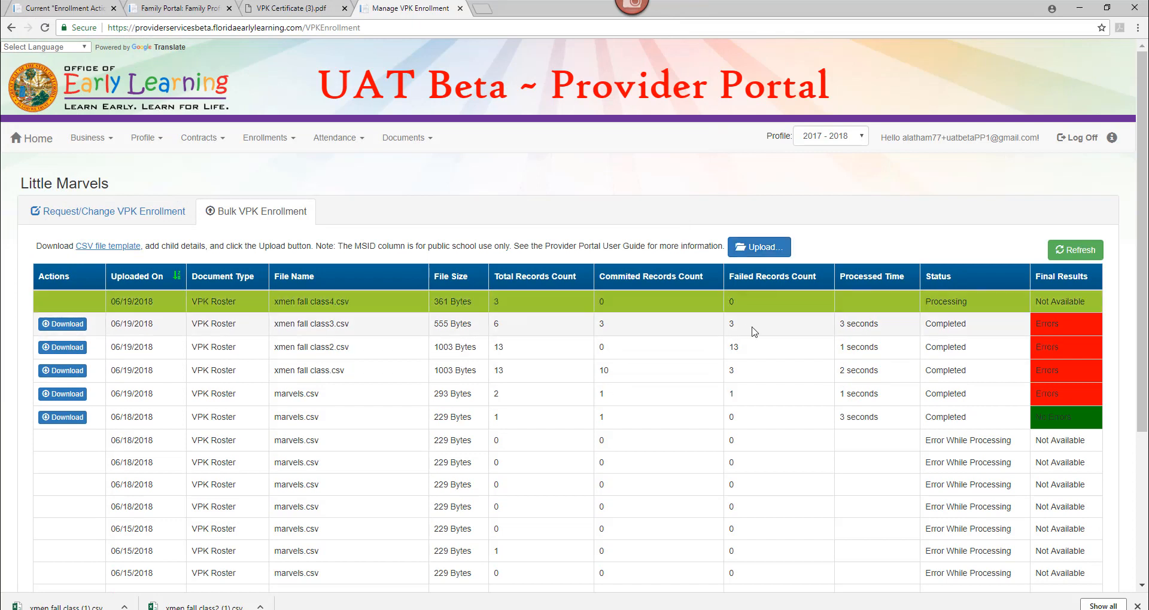
click(1074, 254)
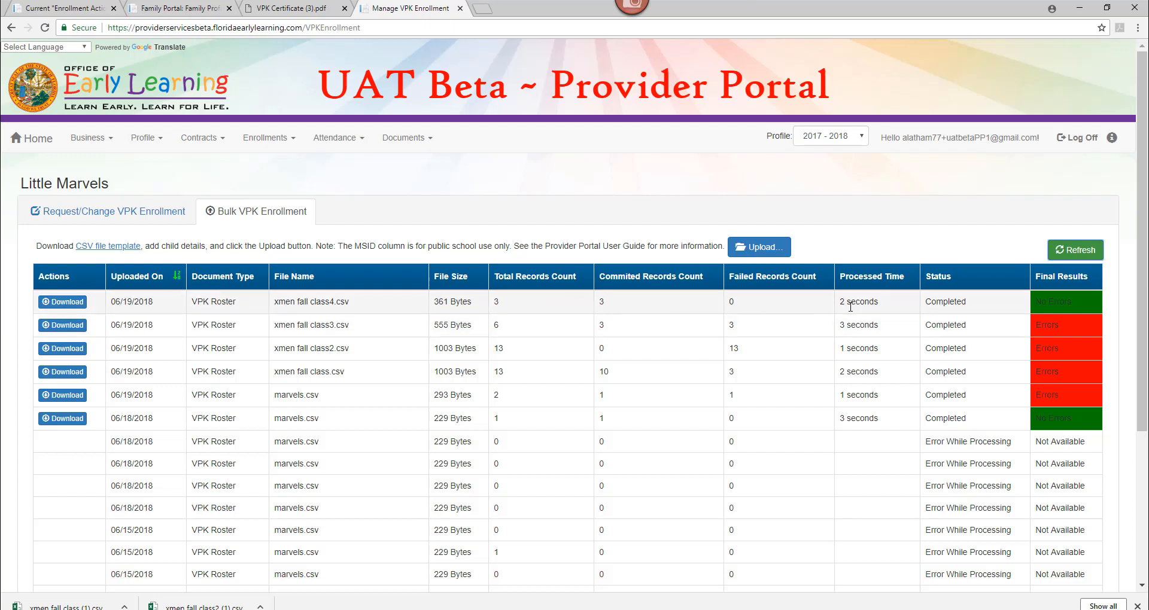
- Download and open the processed xmen fall class4.csv, widening the Anticipated Start Date column to check each record's status
click(75, 302)
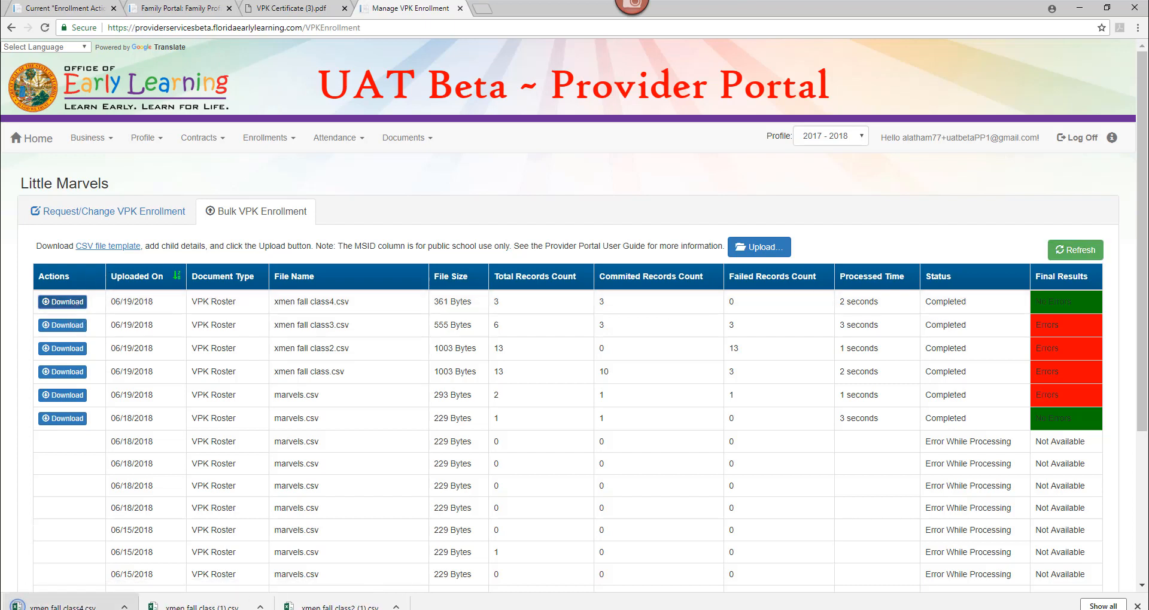
click(63, 606)
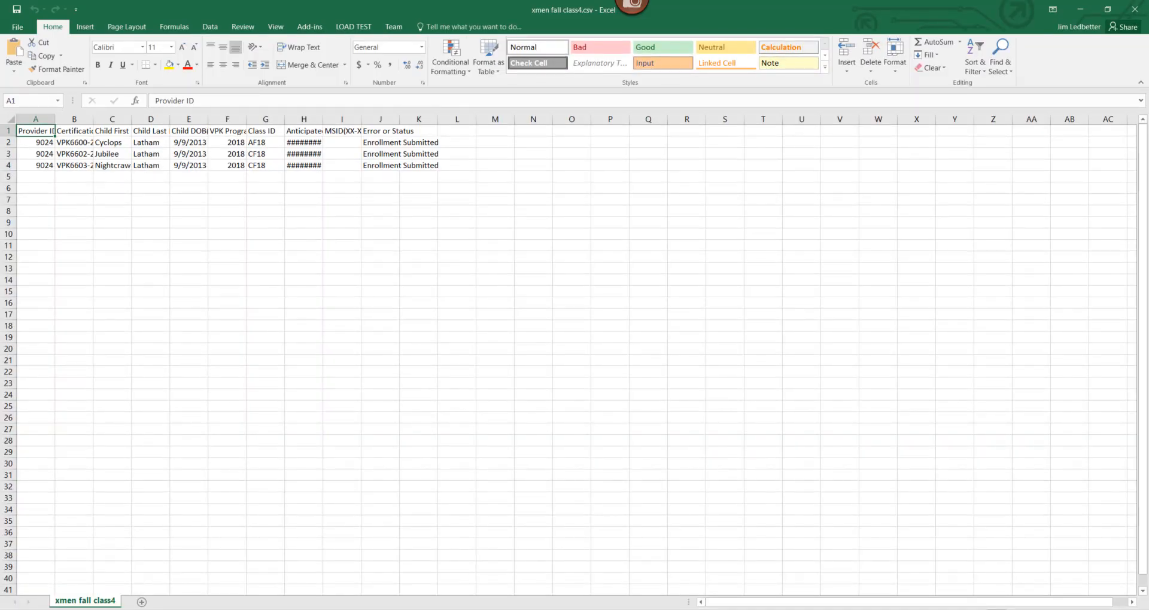
scroll(568, 353, up, 6)
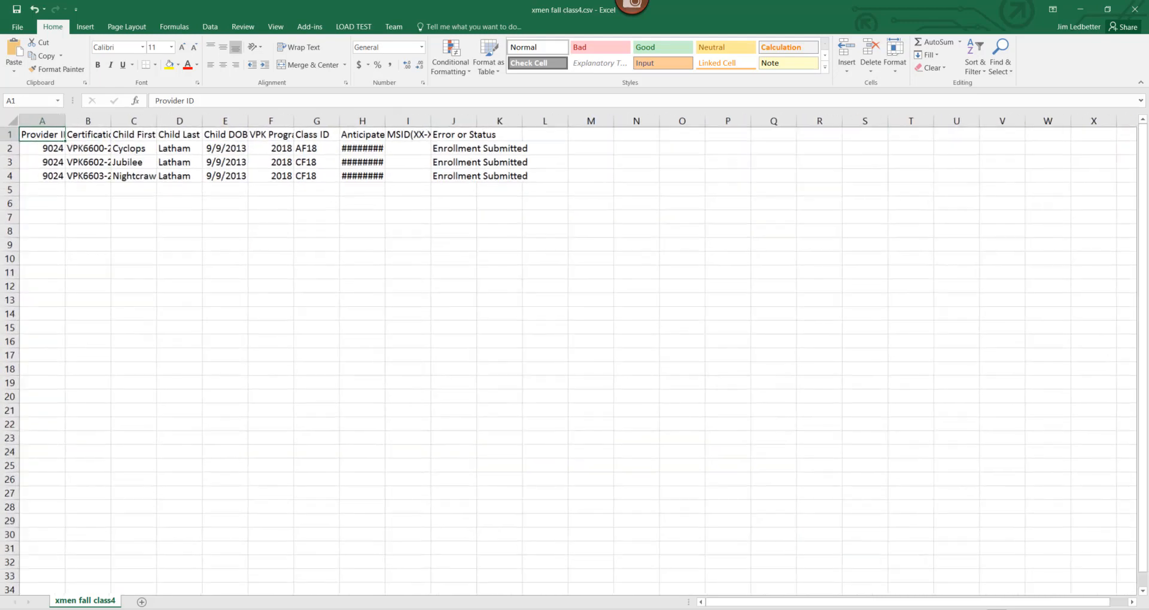
scroll(789, 567, up, 1)
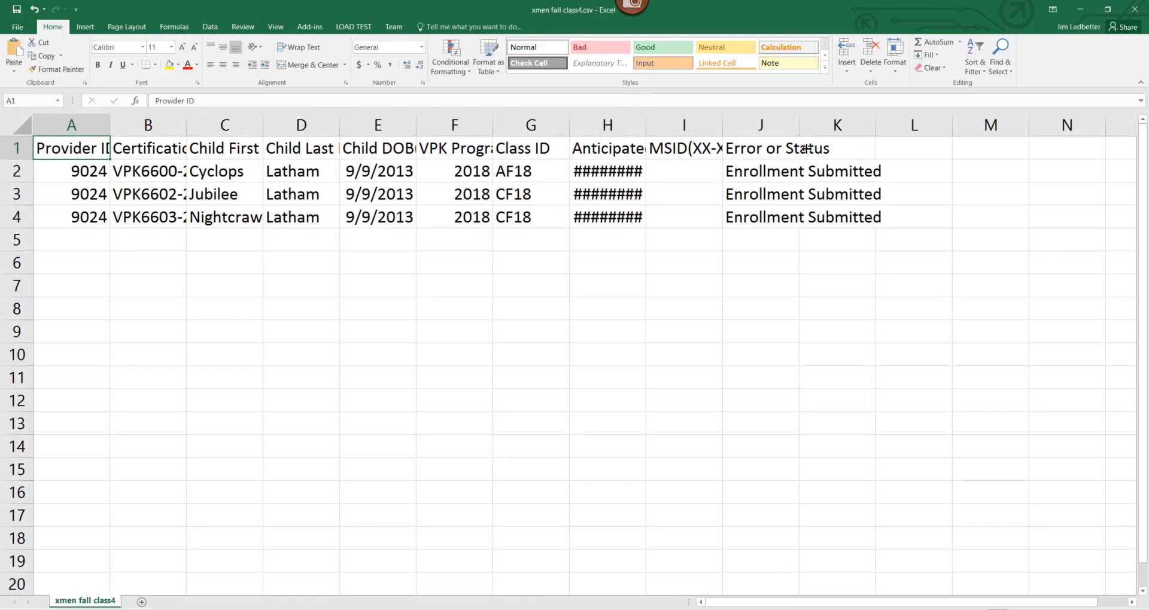
drag(645, 115, 667, 114)
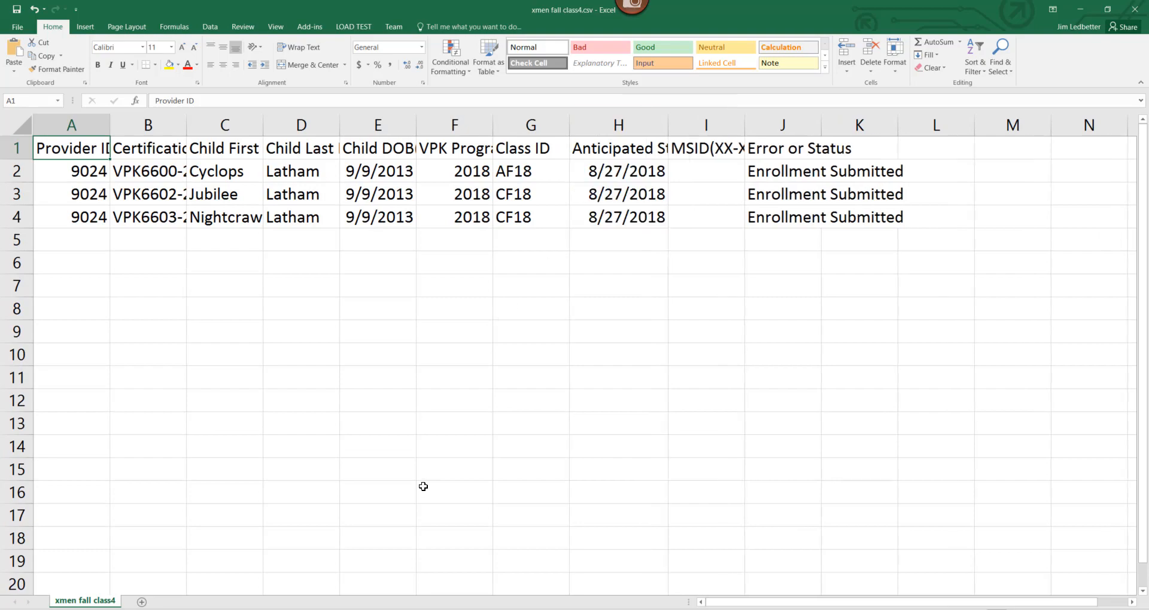
- Switch to the Provider Portal and check the 2018-2019 School-year (540 hours) rosters of classes AF18 - X-Men and CF18 - X-Mansion
key(alt+Tab)
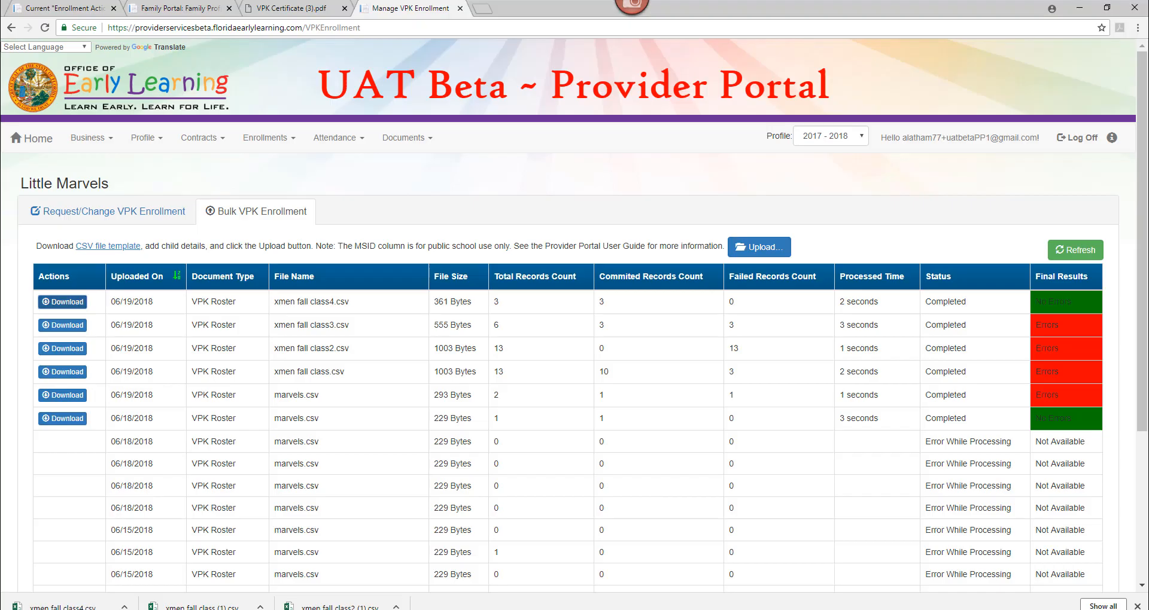
click(111, 212)
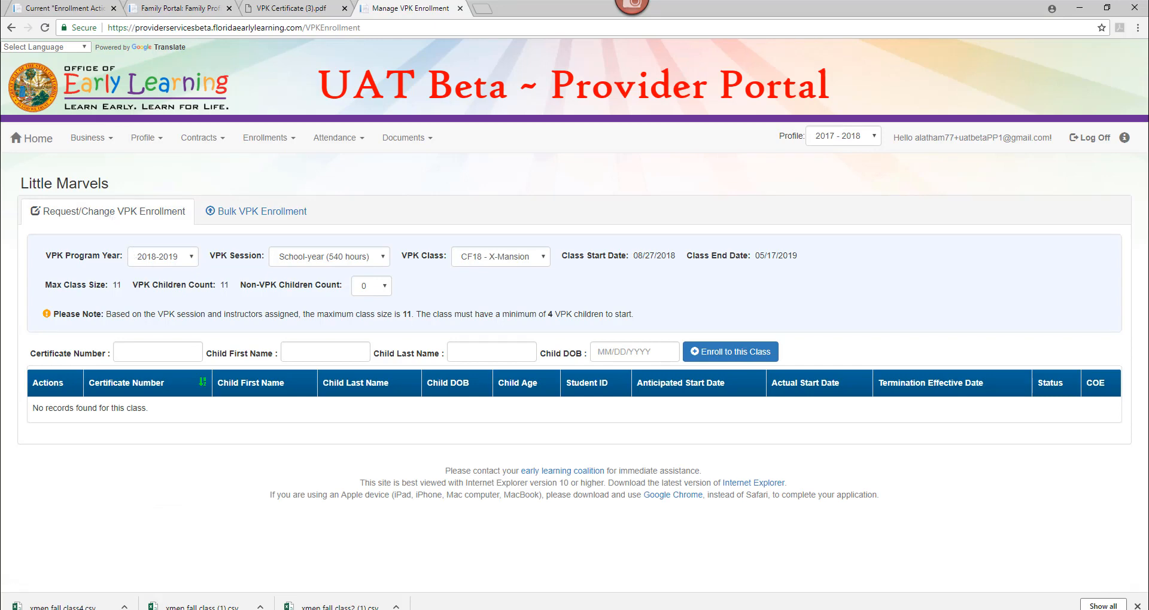
click(338, 607)
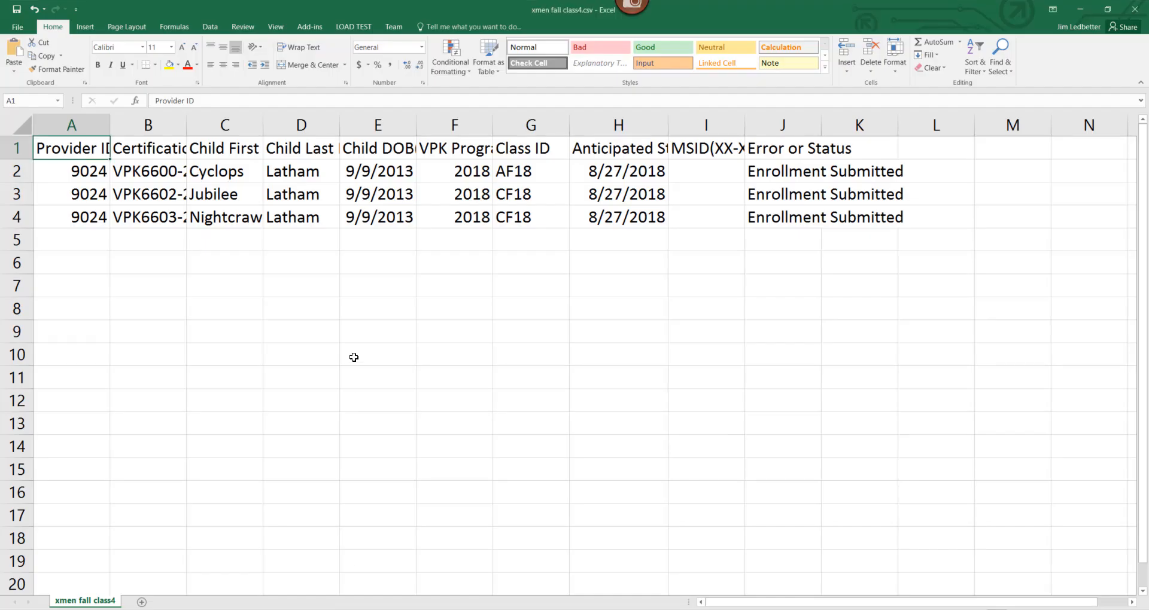
click(213, 171)
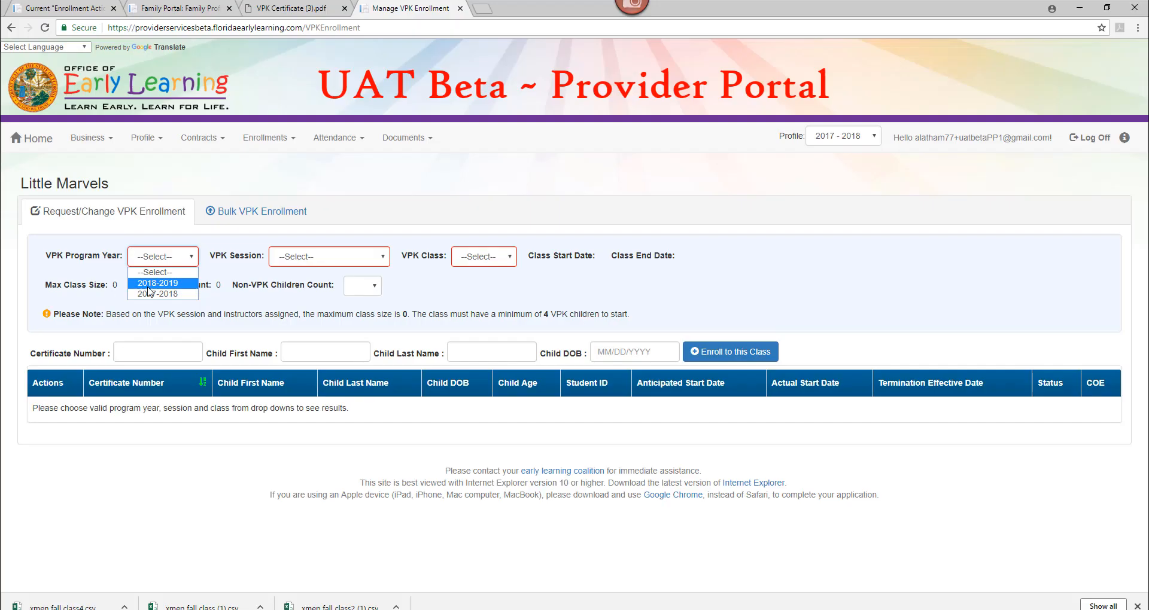
click(158, 282)
click(346, 259)
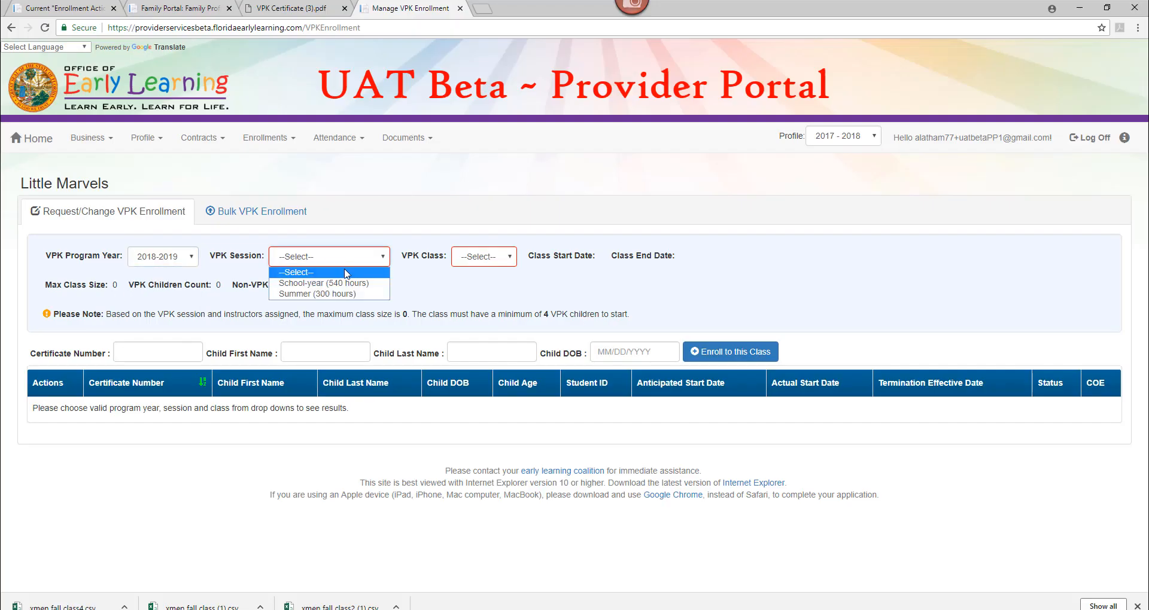
click(345, 284)
click(492, 257)
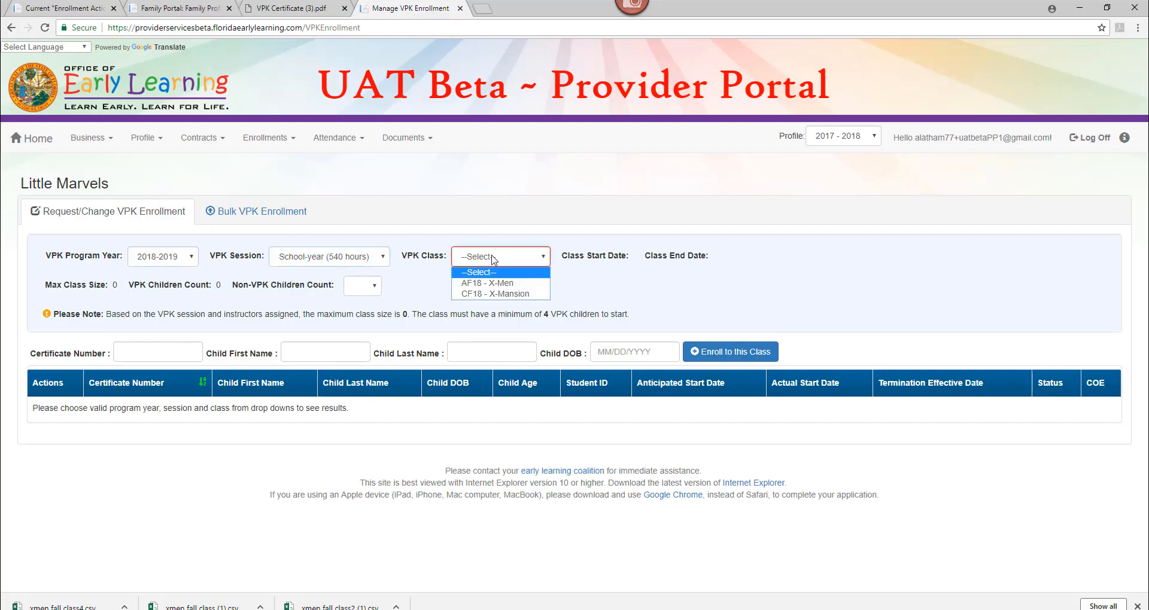
click(492, 284)
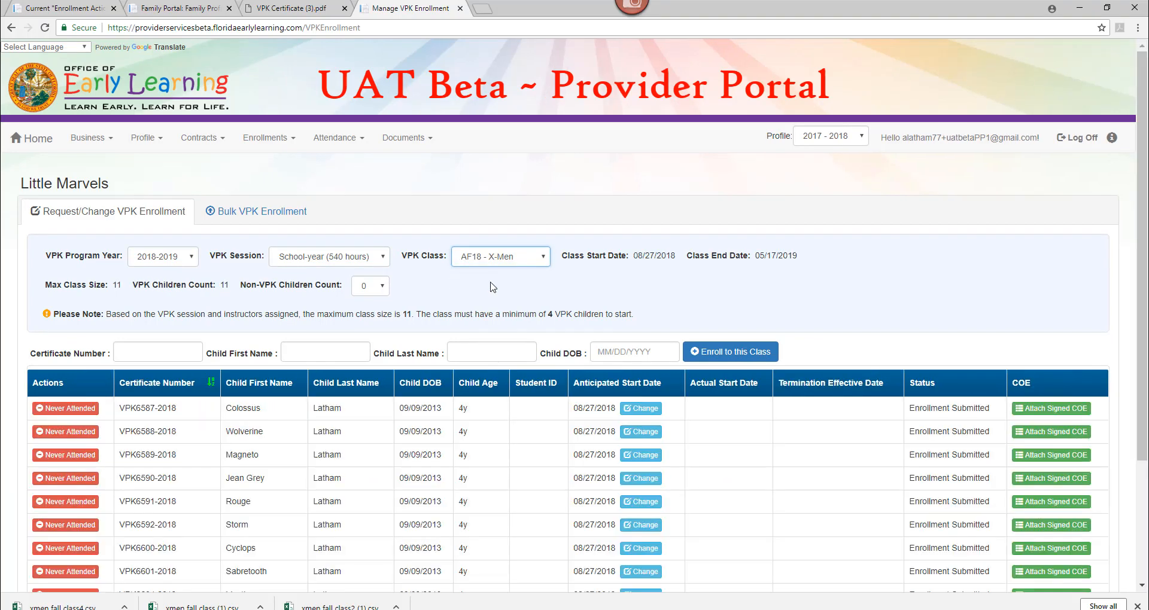
scroll(322, 319, down, 3)
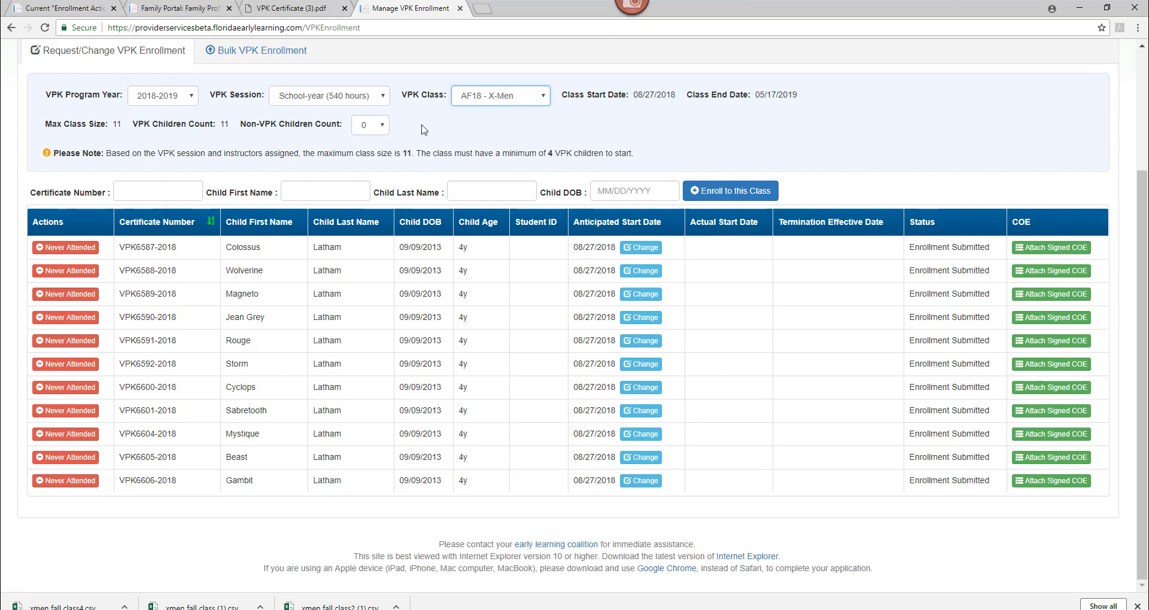
click(492, 98)
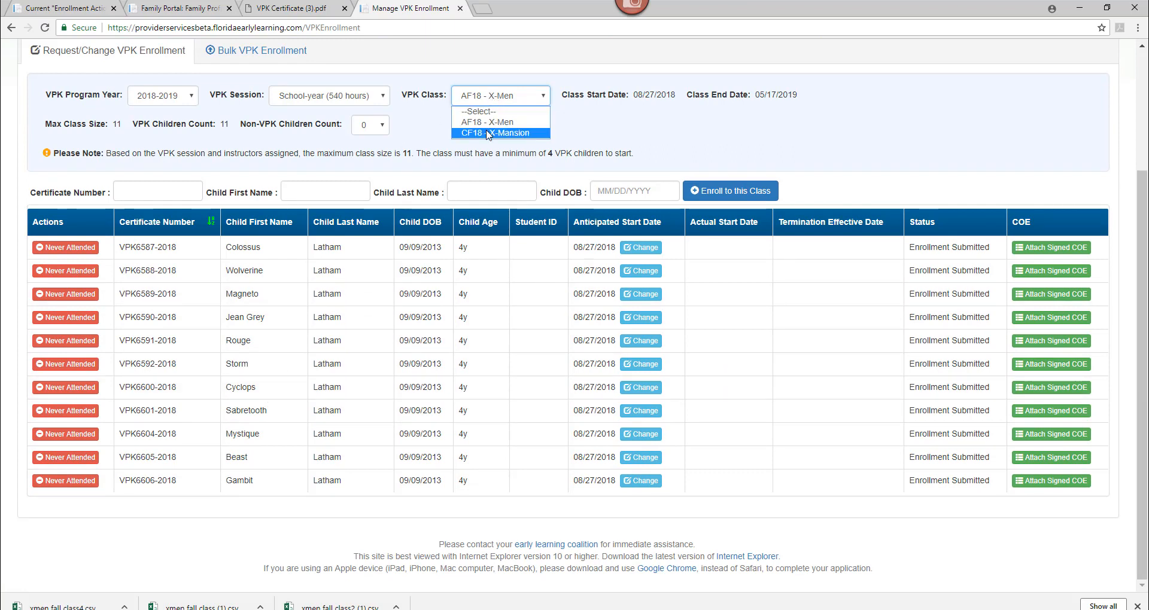
click(489, 132)
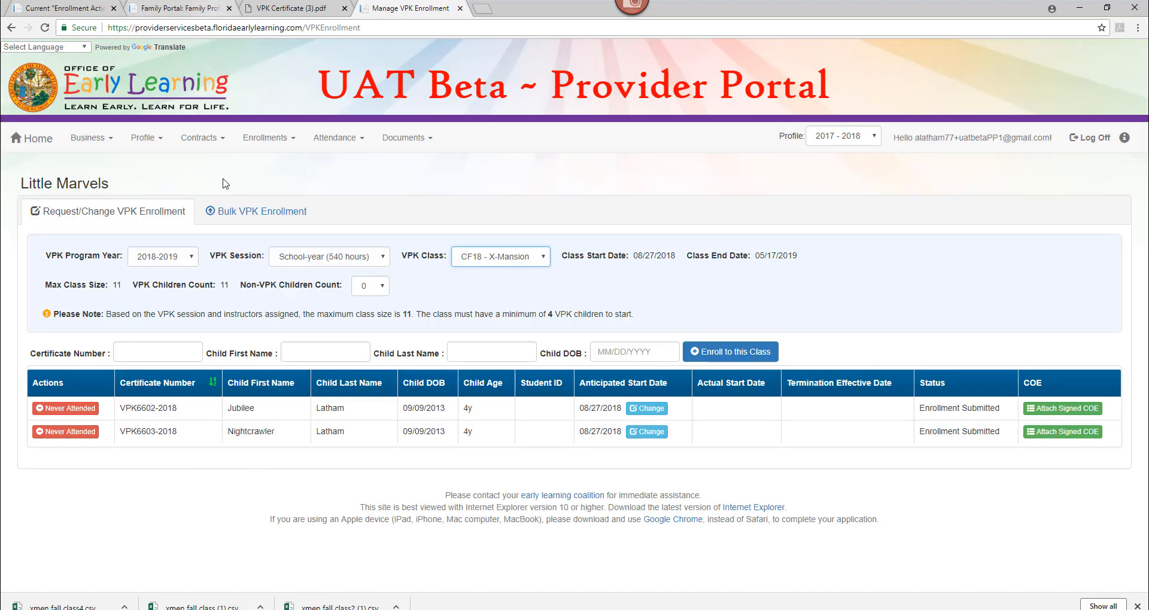
- Download the CSV file template for bulk enrollment, review its columns from Provider ID to Anticipated Start Date, and close it
click(237, 220)
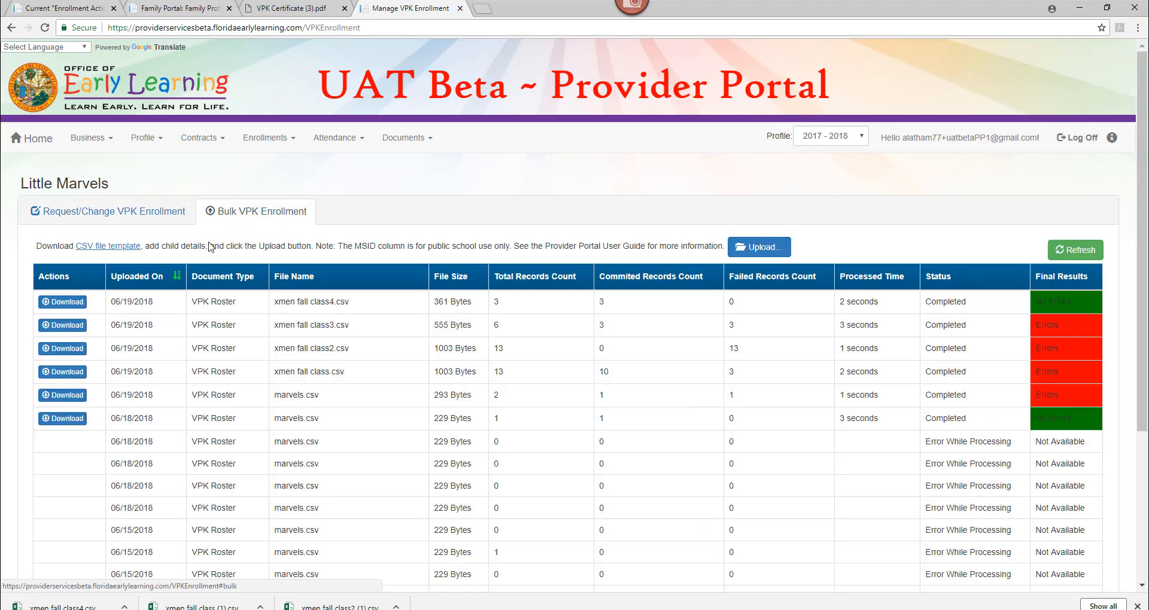
click(122, 252)
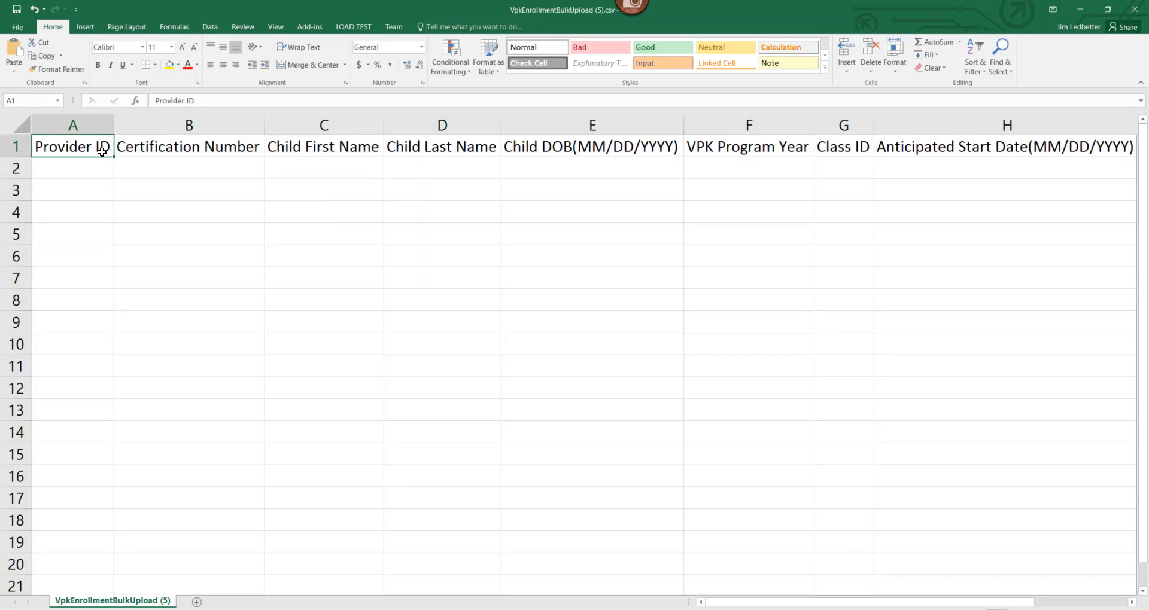
key(Right)
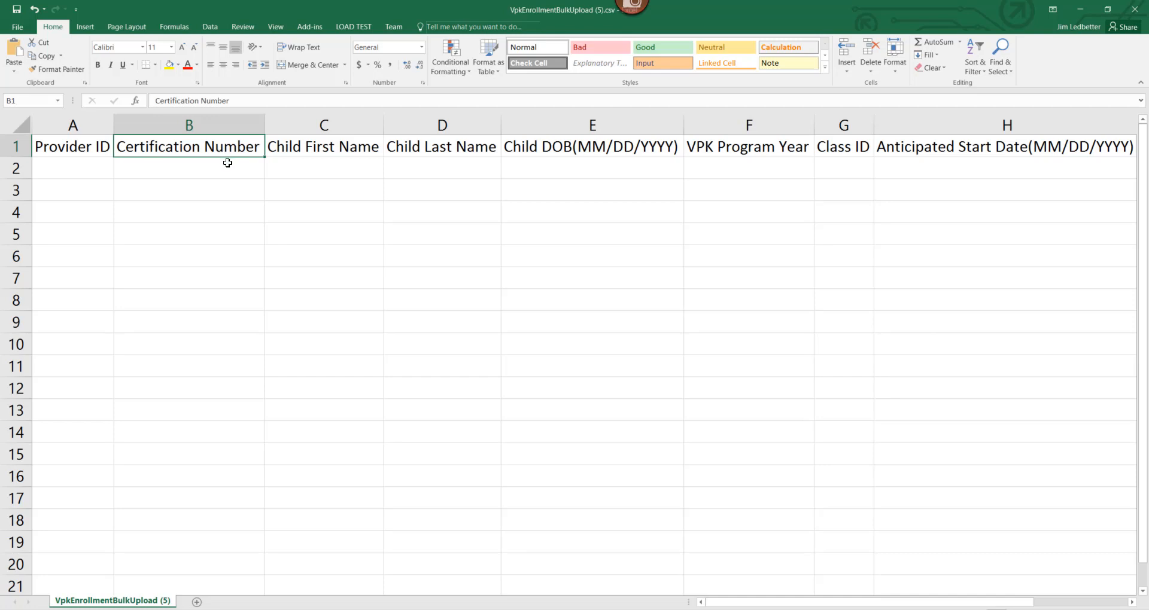
click(359, 169)
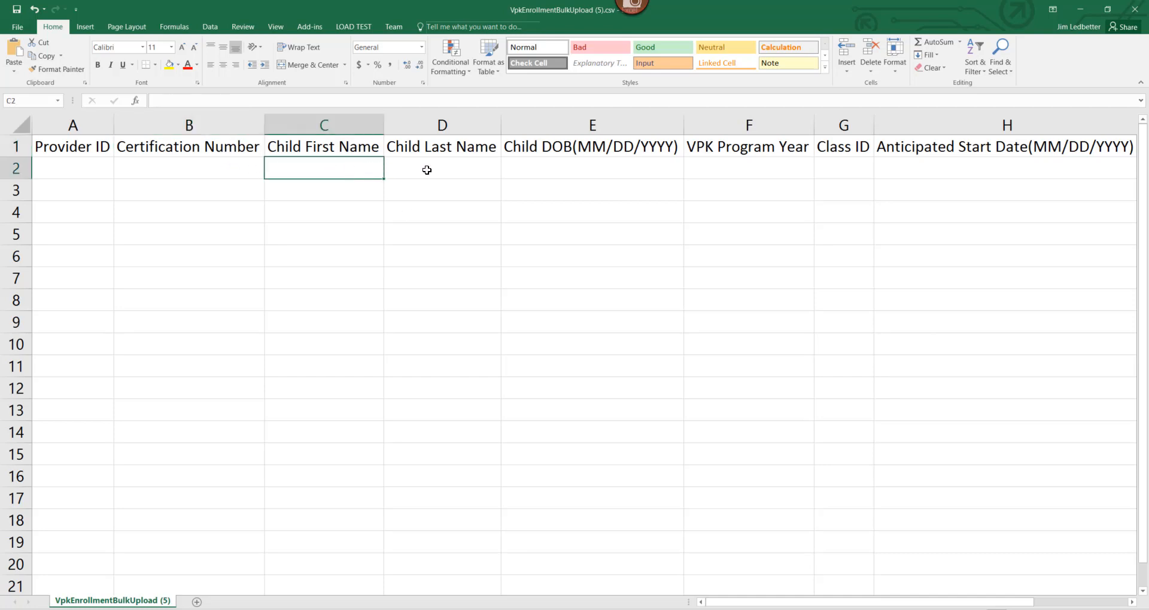
click(442, 168)
click(560, 170)
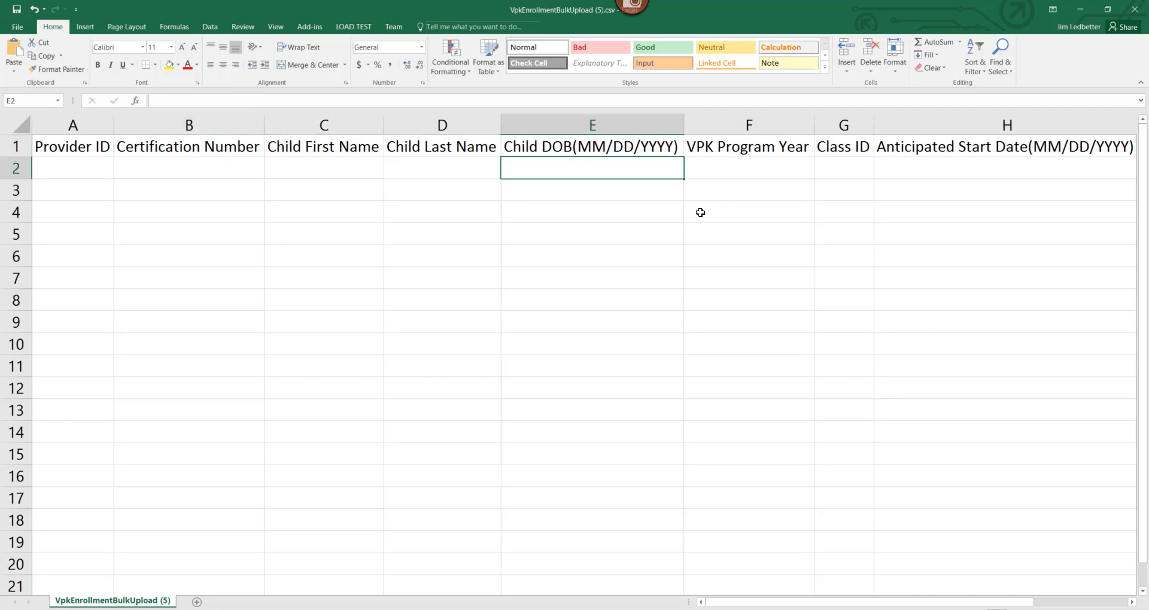
click(720, 171)
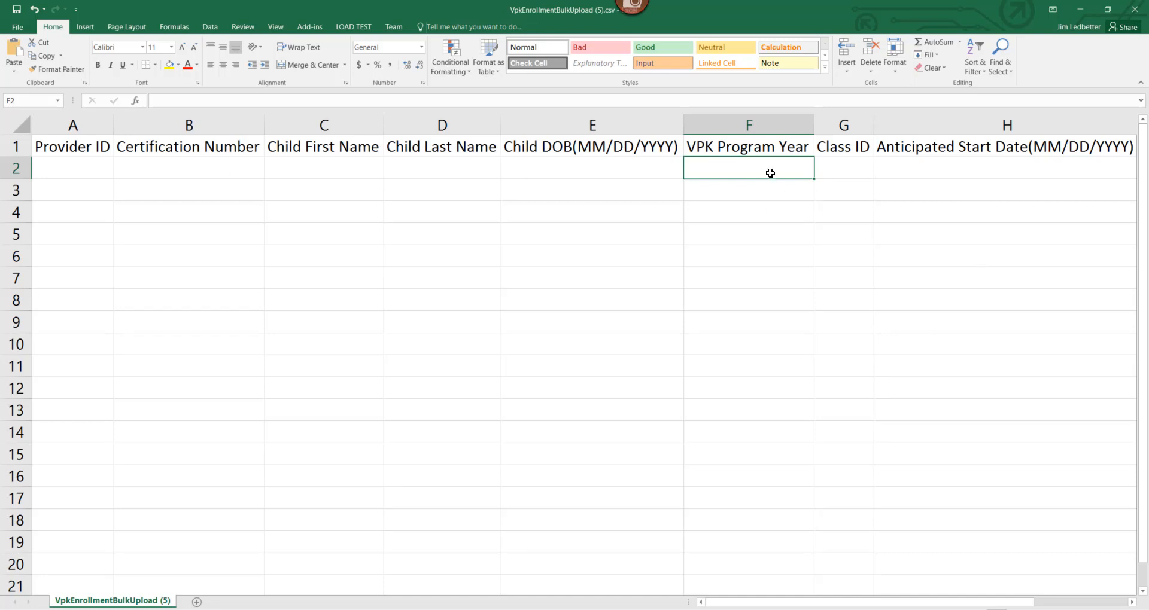
click(837, 174)
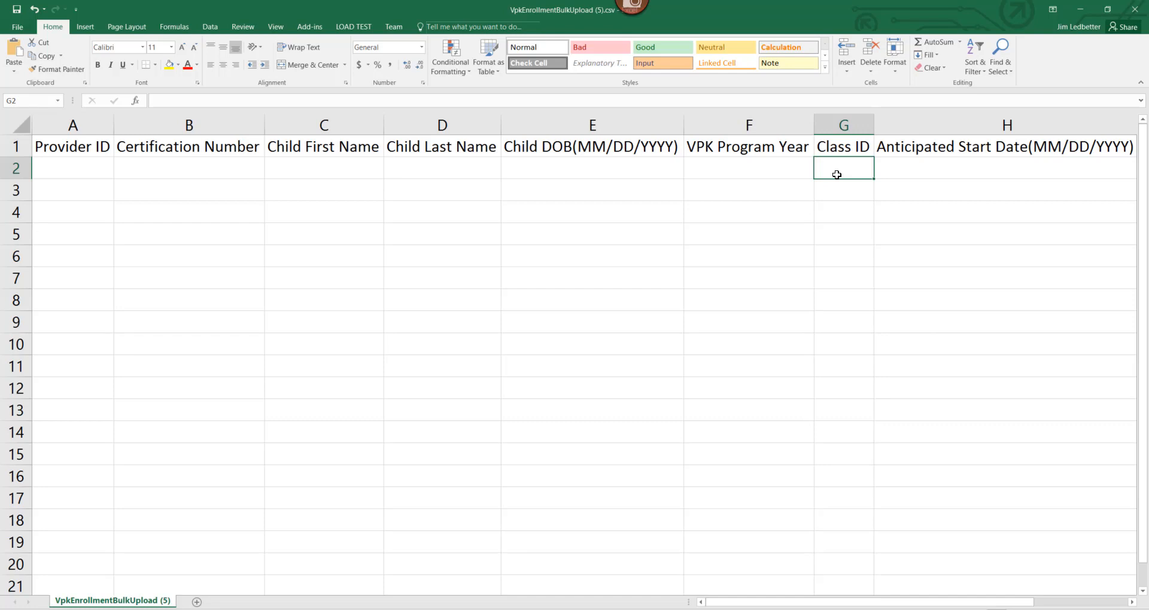
click(922, 165)
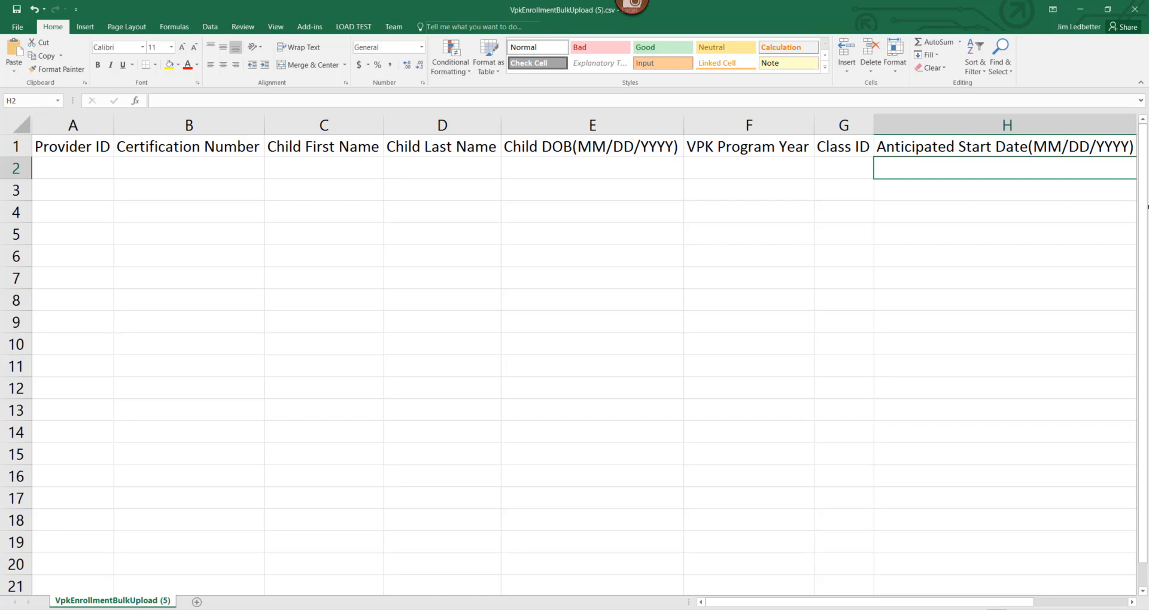
click(1135, 10)
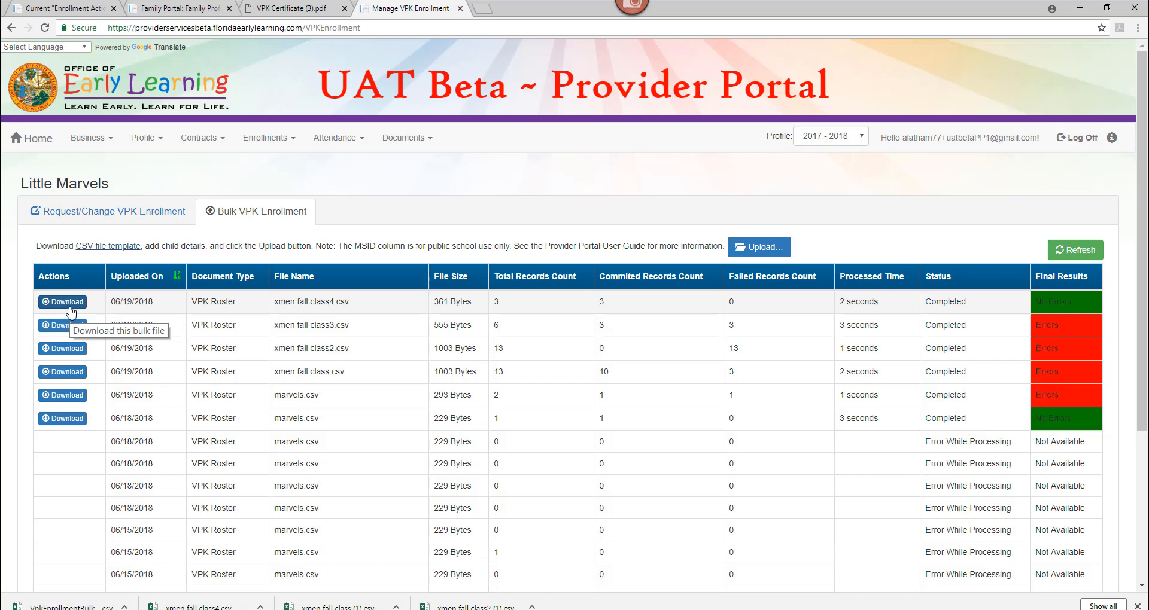
- Examine the Never Attended removal prompt for the first child in class CF18 - X-Mansion and leave without removing the enrollment
click(111, 212)
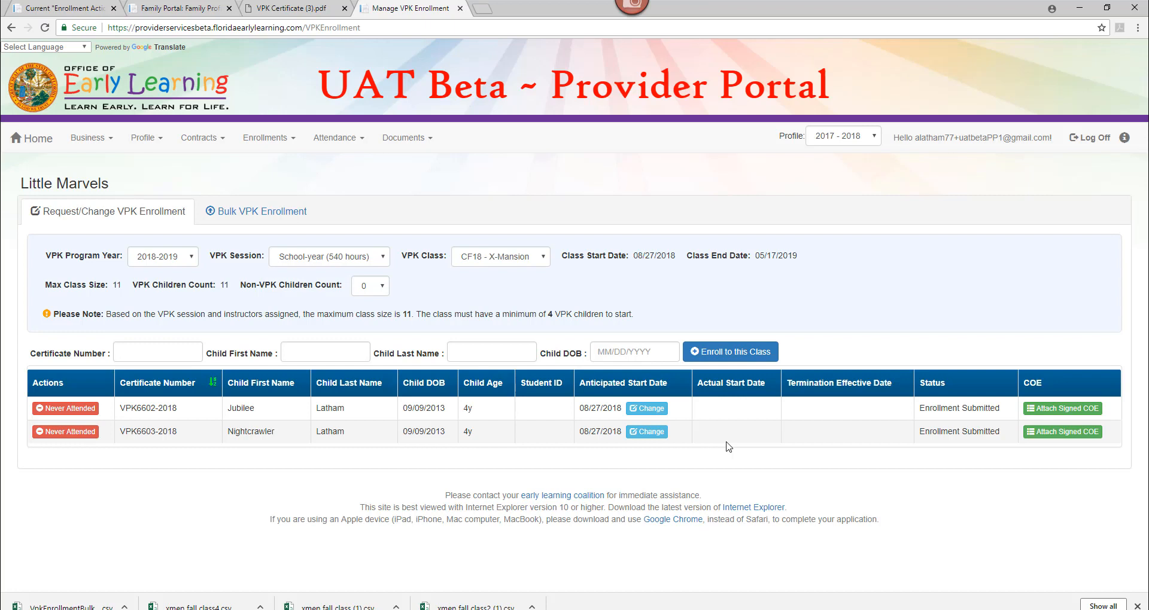
click(54, 410)
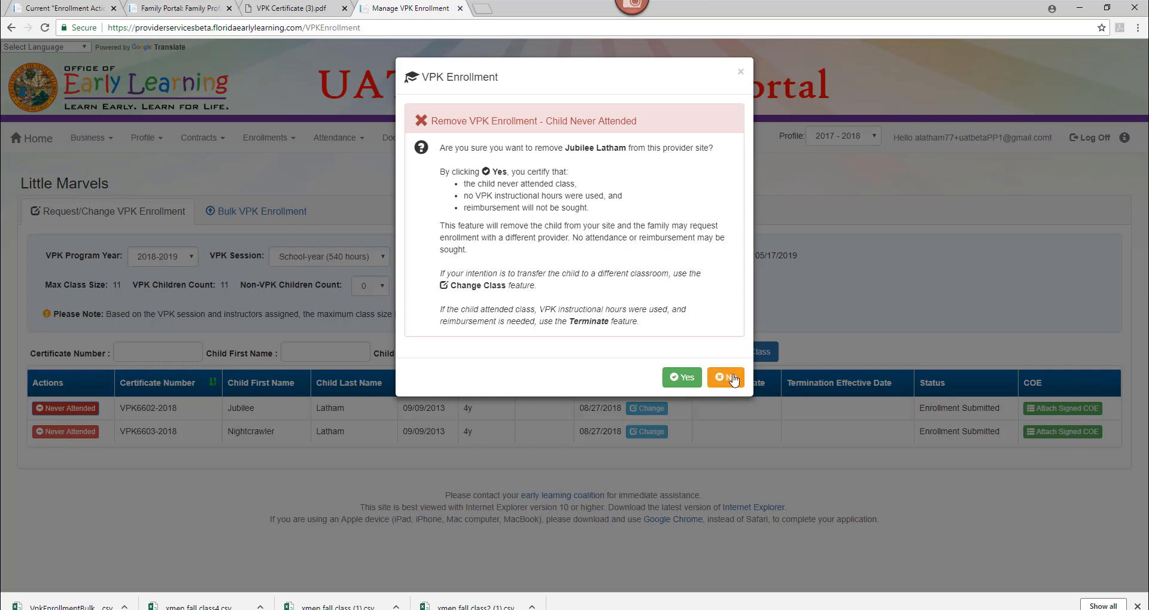
click(740, 72)
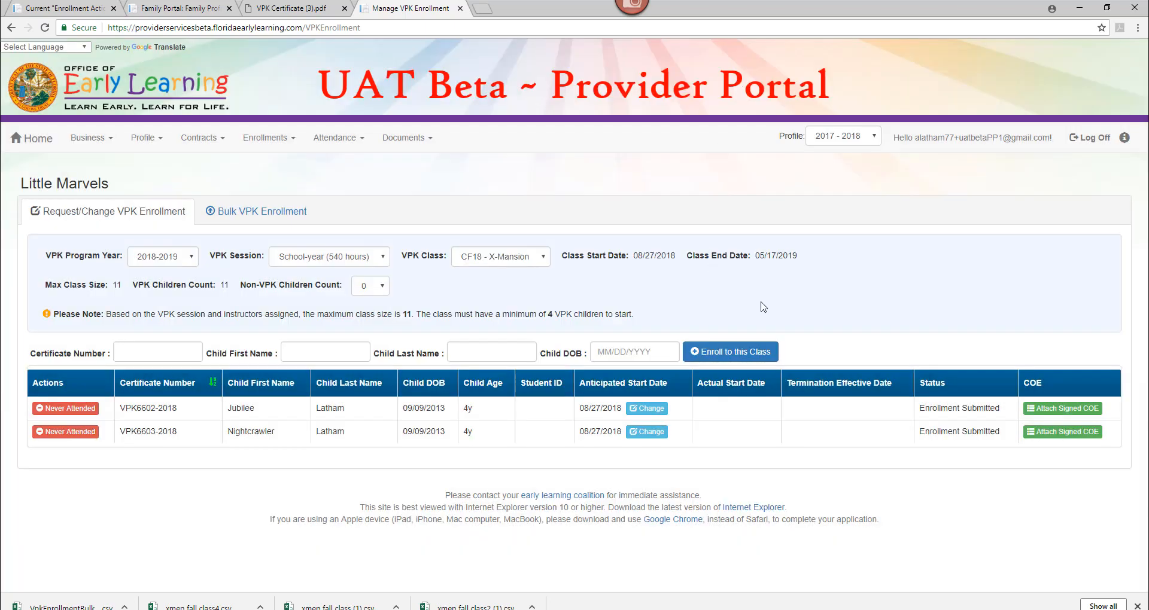